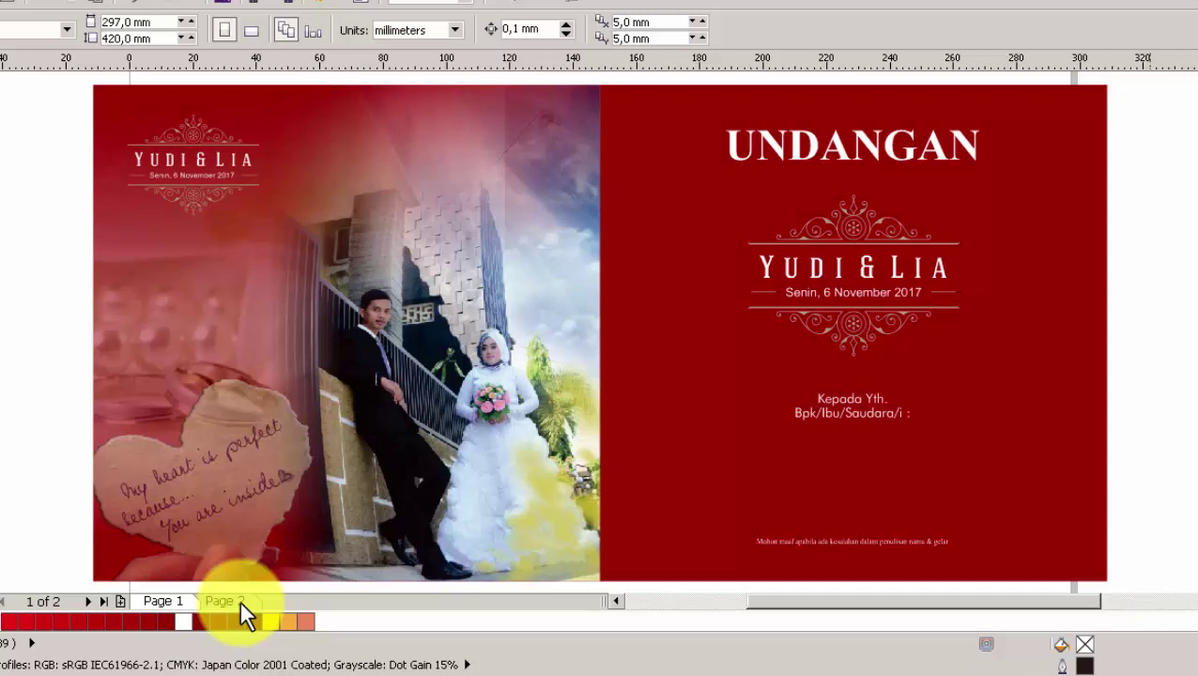
Examine the finished wedding invitation designs on Page 1 and Page 2
click(239, 601)
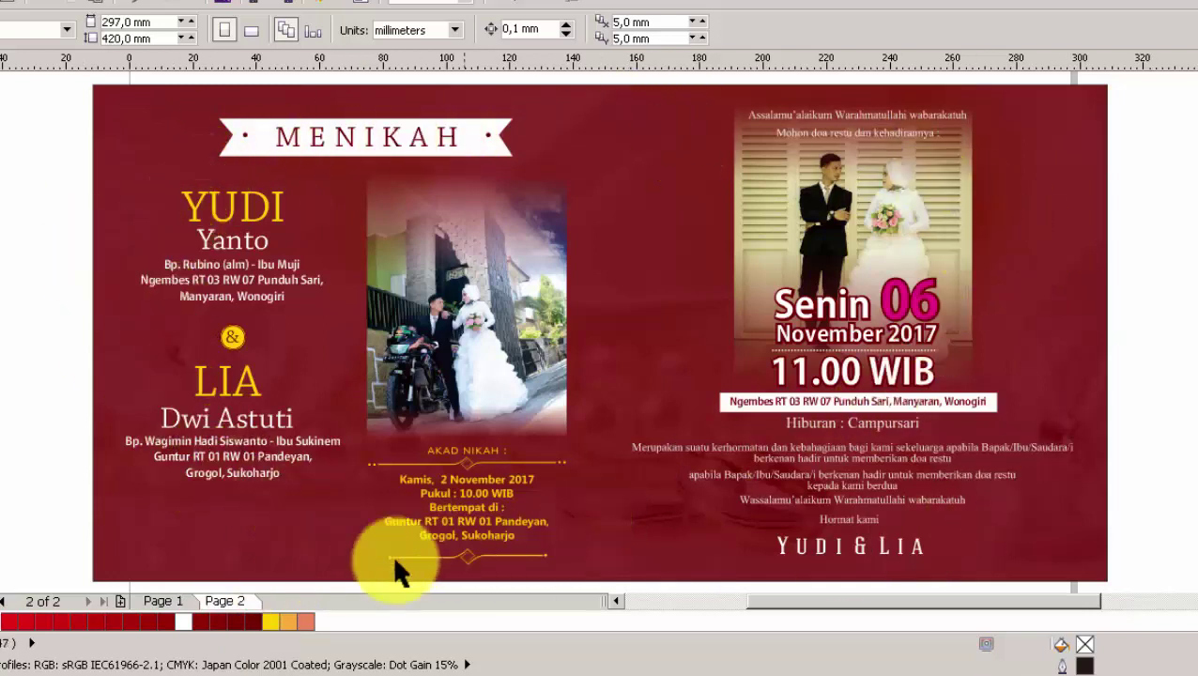
click(178, 599)
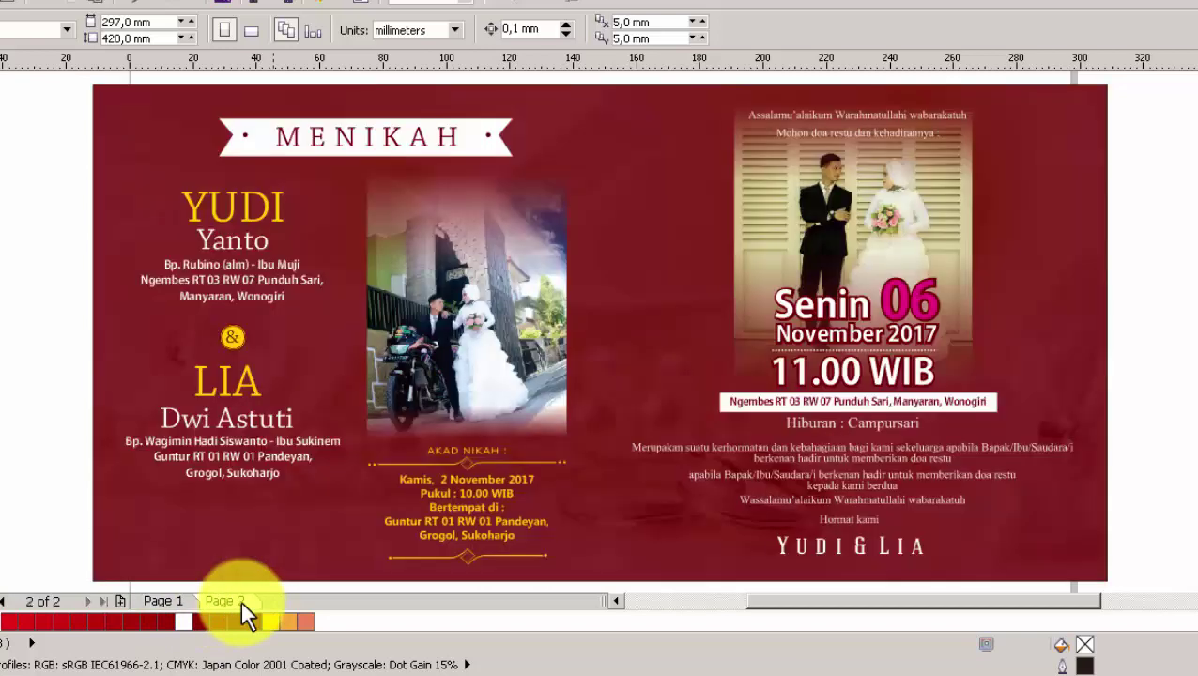
click(177, 601)
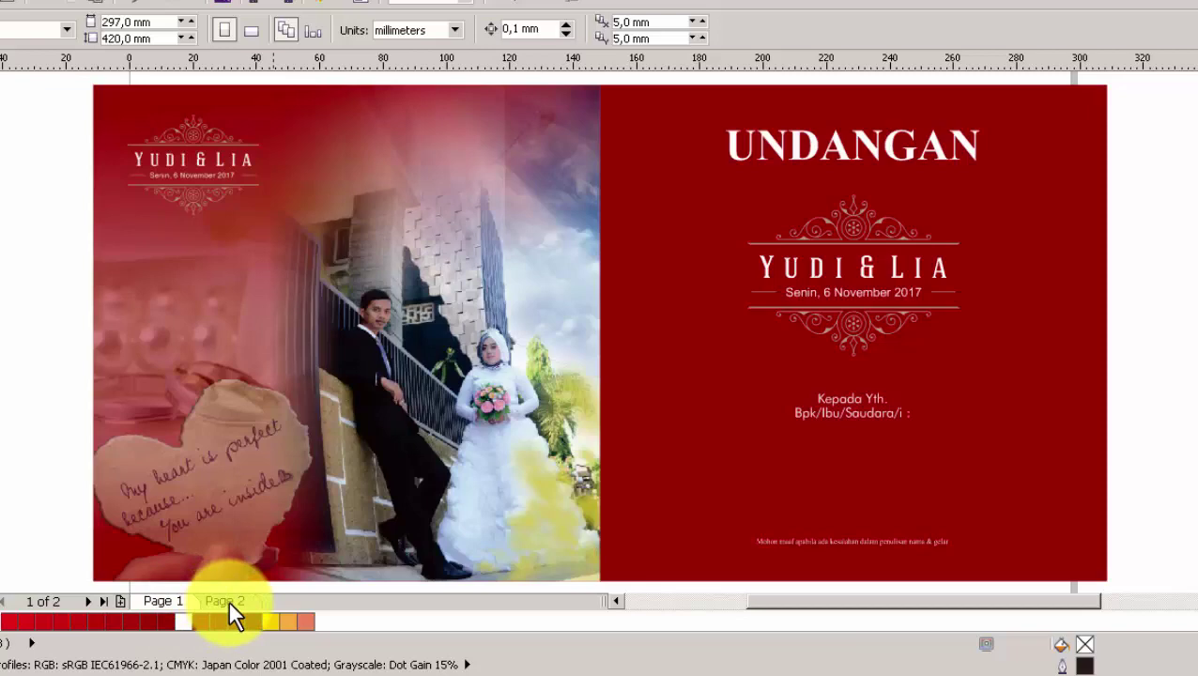
click(227, 601)
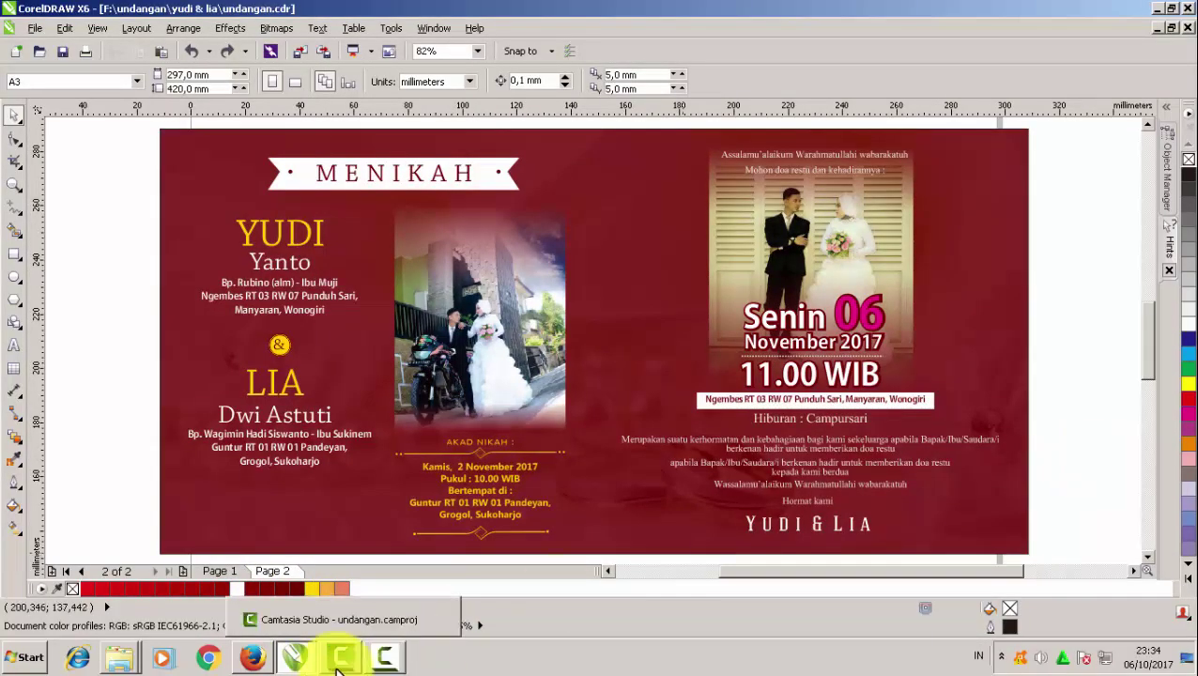
click(298, 657)
Move the grouped invitation design on Page 2 off the page onto the empty area to its right
click(395, 406)
scroll(395, 406, down, 4)
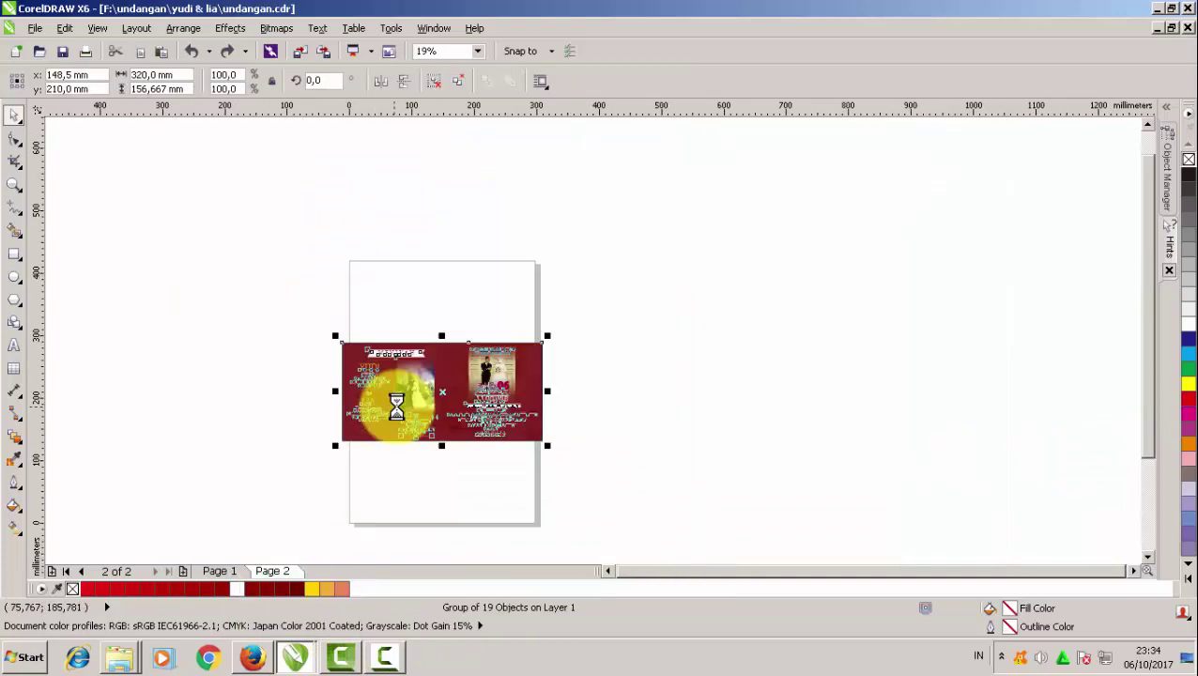
drag(400, 395, 680, 407)
click(563, 451)
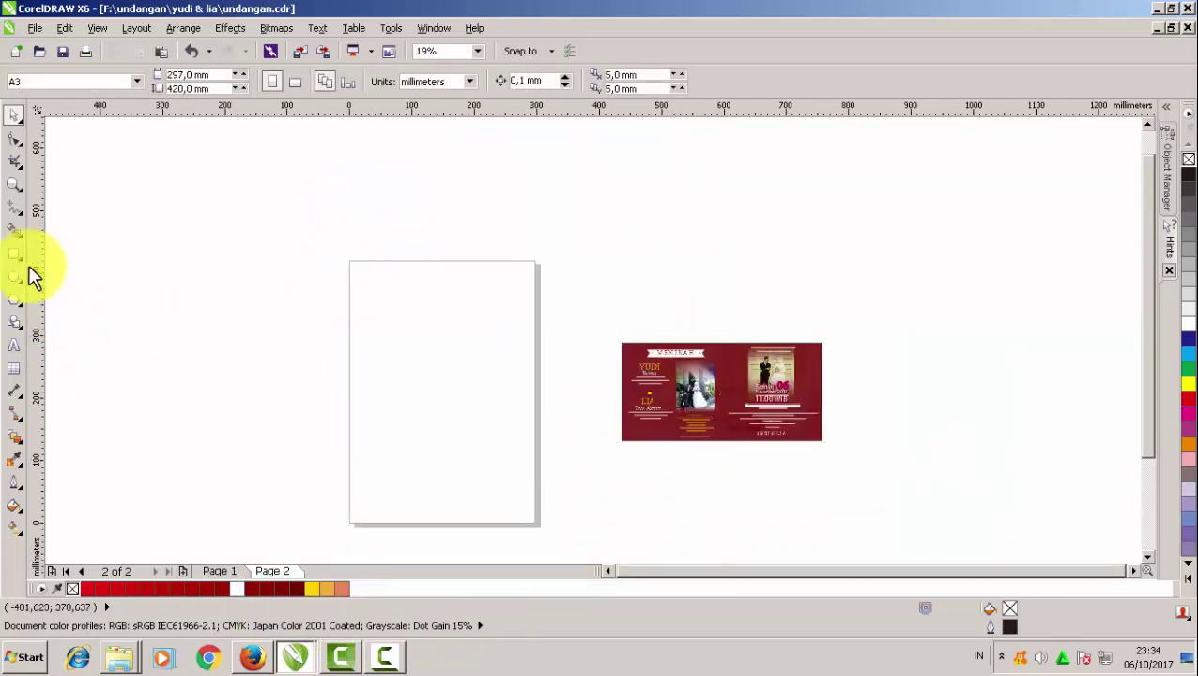
Draw a rectangle about 36.4 cm square over the empty page
click(17, 255)
drag(306, 286, 535, 518)
click(193, 164)
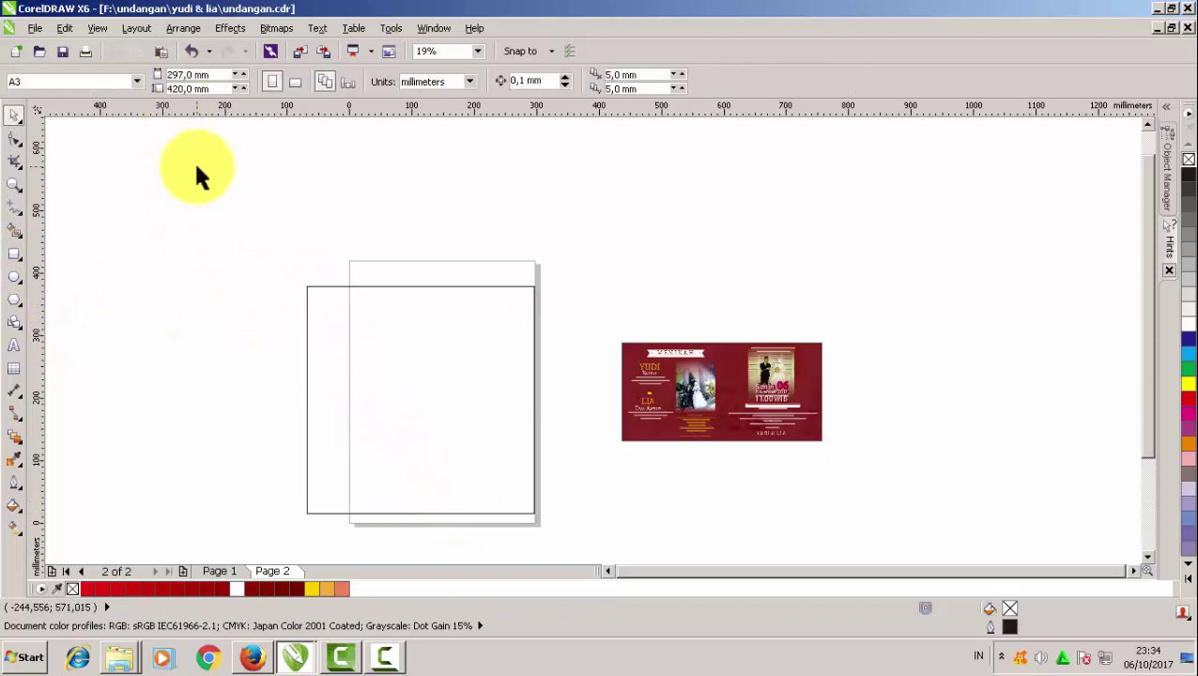
Change the document units to centimeters and set the page size to 32 cm wide by 47 cm high
click(440, 83)
click(460, 210)
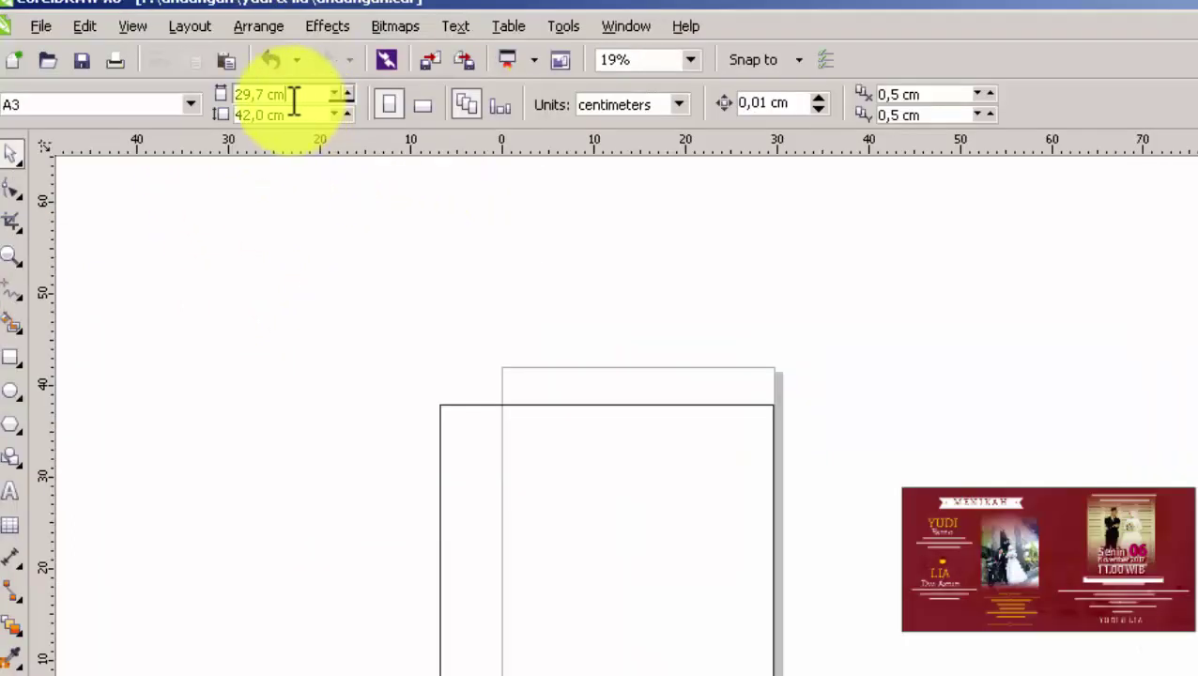
drag(207, 78, 155, 82)
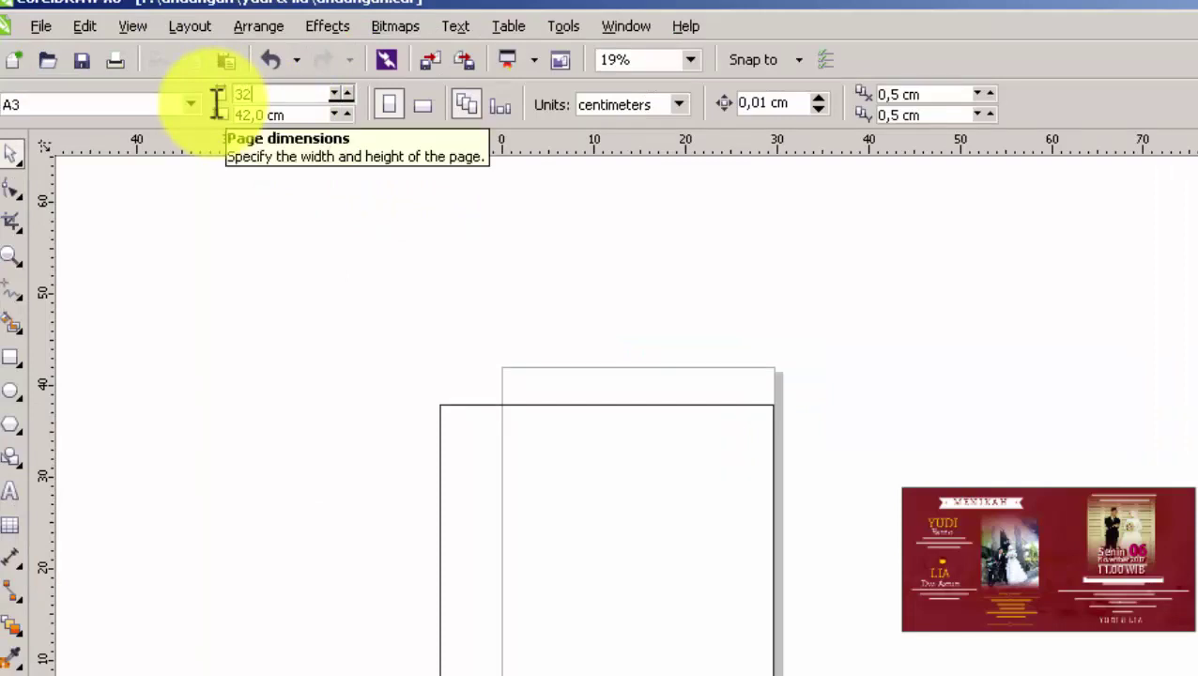
key(Tab)
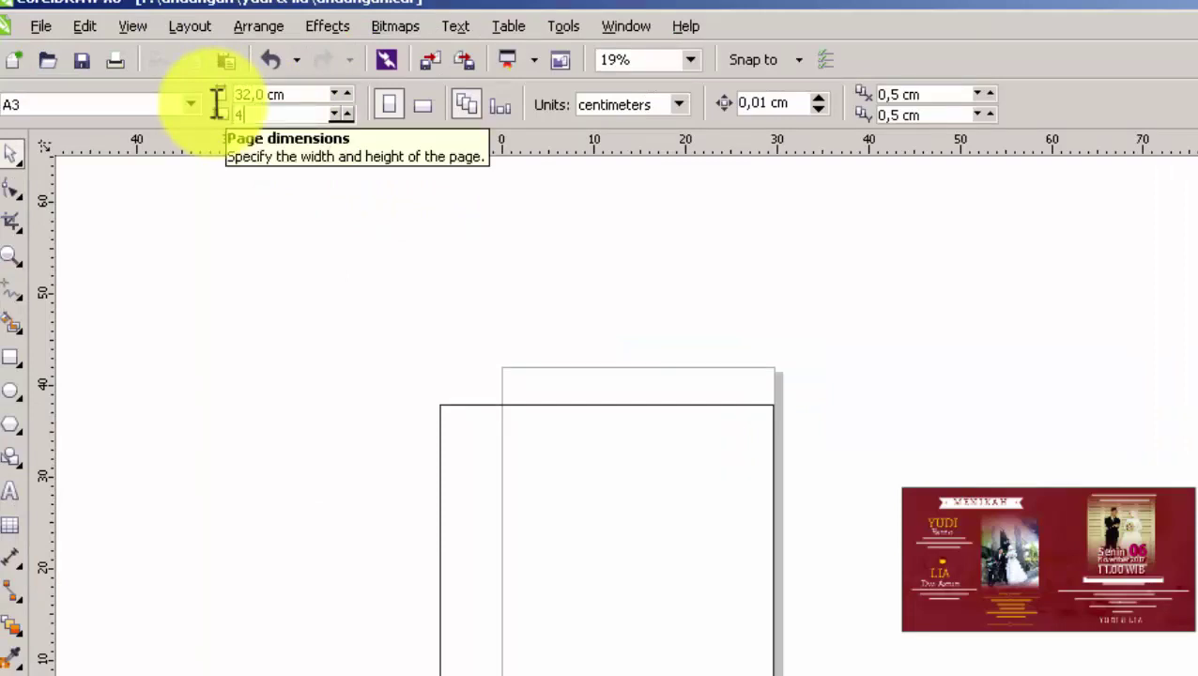
key(Return)
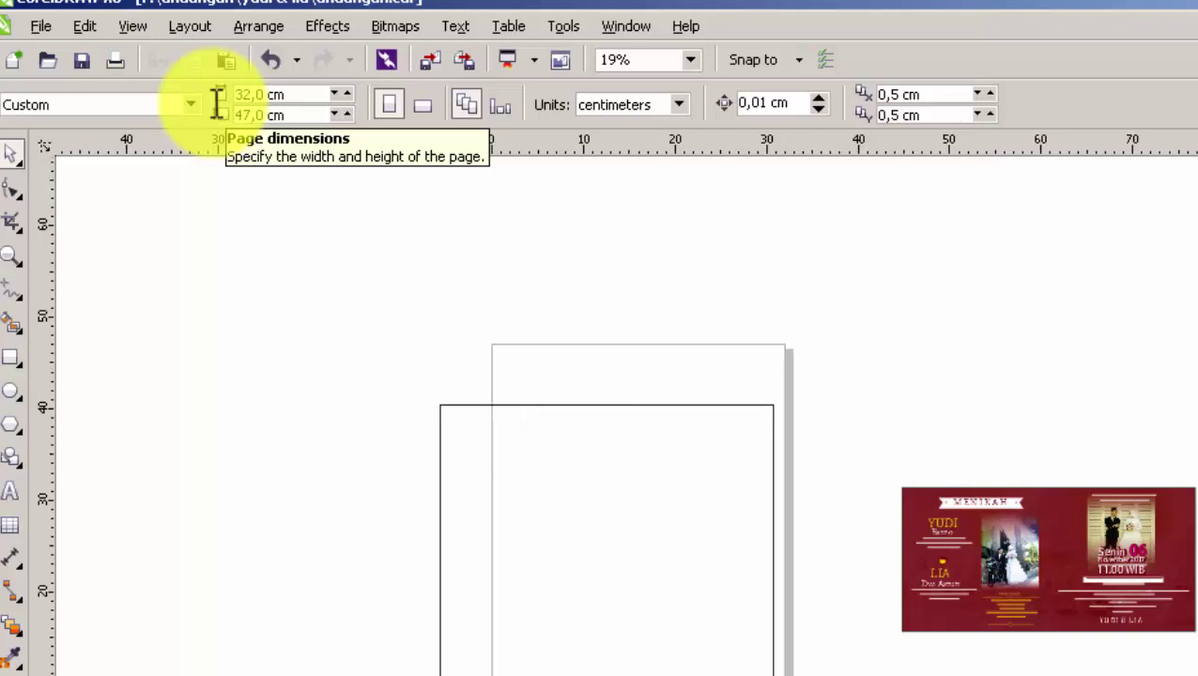
Resize the drawn rectangle to 32 by 47 cm and center it on the page
click(548, 534)
drag(261, 94, 164, 151)
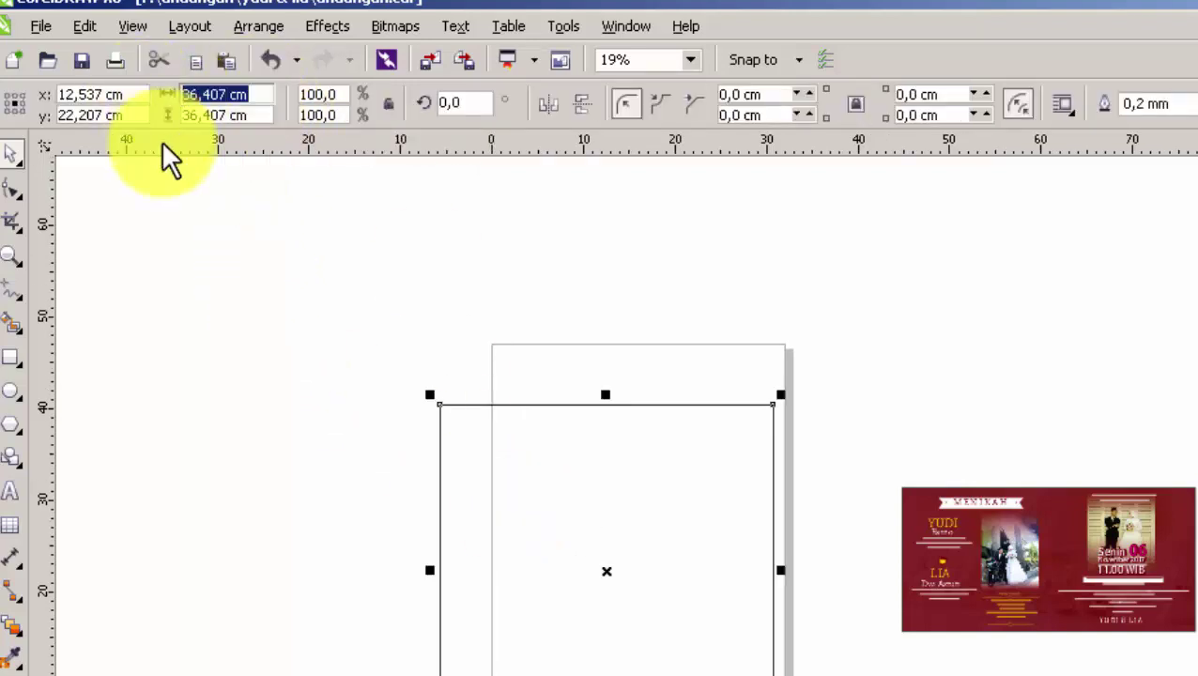
text(32)
key(Tab)
text(47)
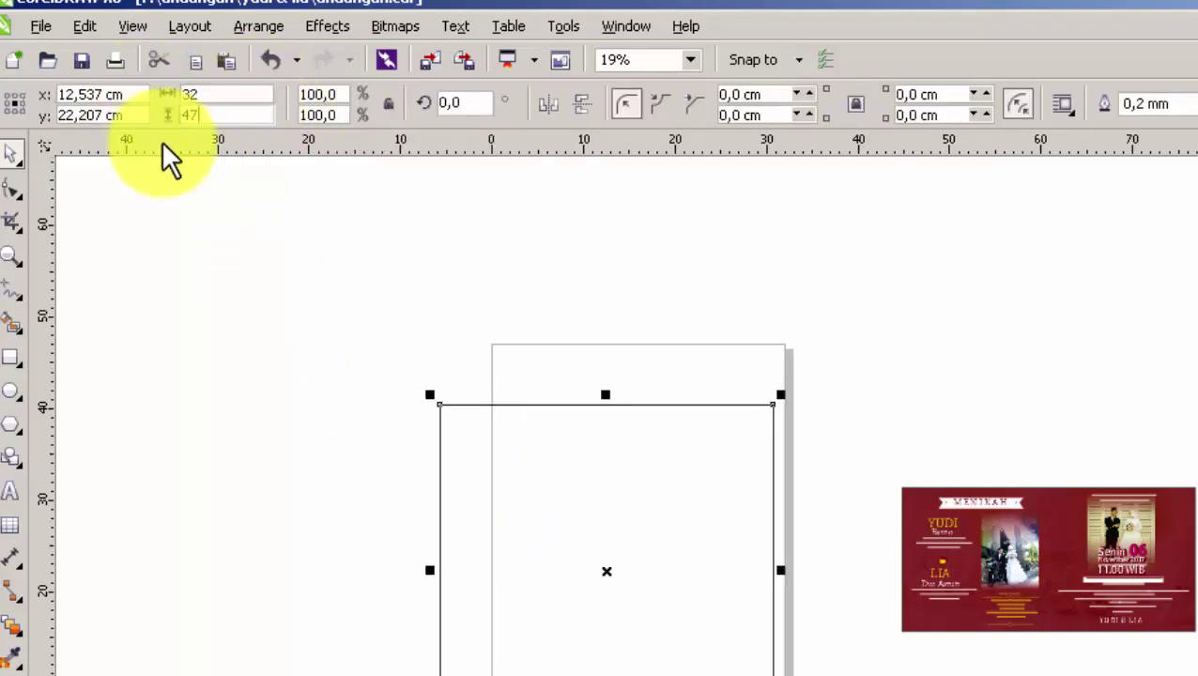
key(Return)
key(p)
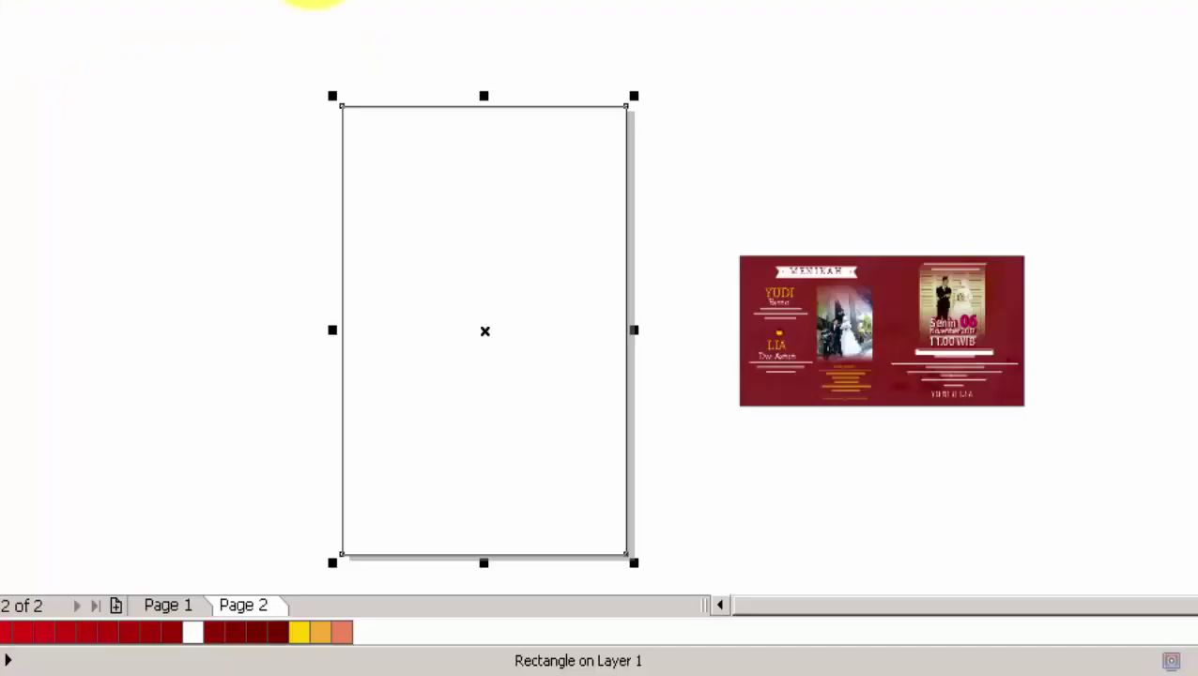
key(Escape)
Divide the page-size rectangle into three equal, full-width rectangles stacked to fill the page height
click(572, 360)
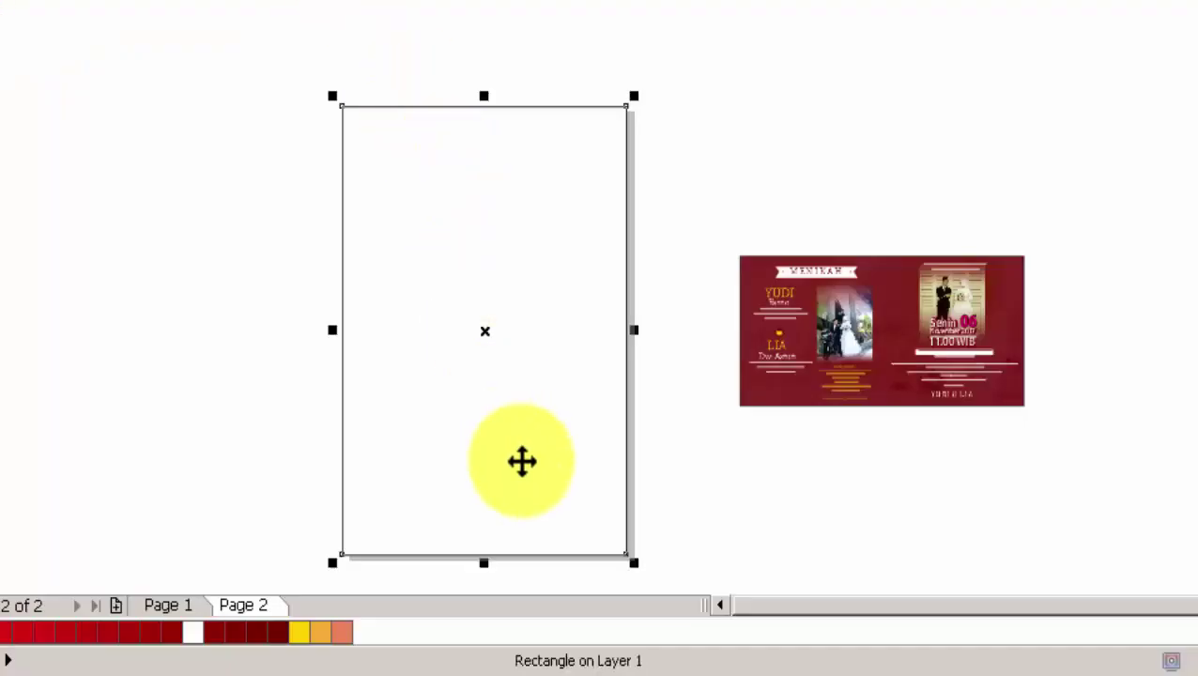
drag(484, 561, 501, 223)
drag(481, 97, 487, 243)
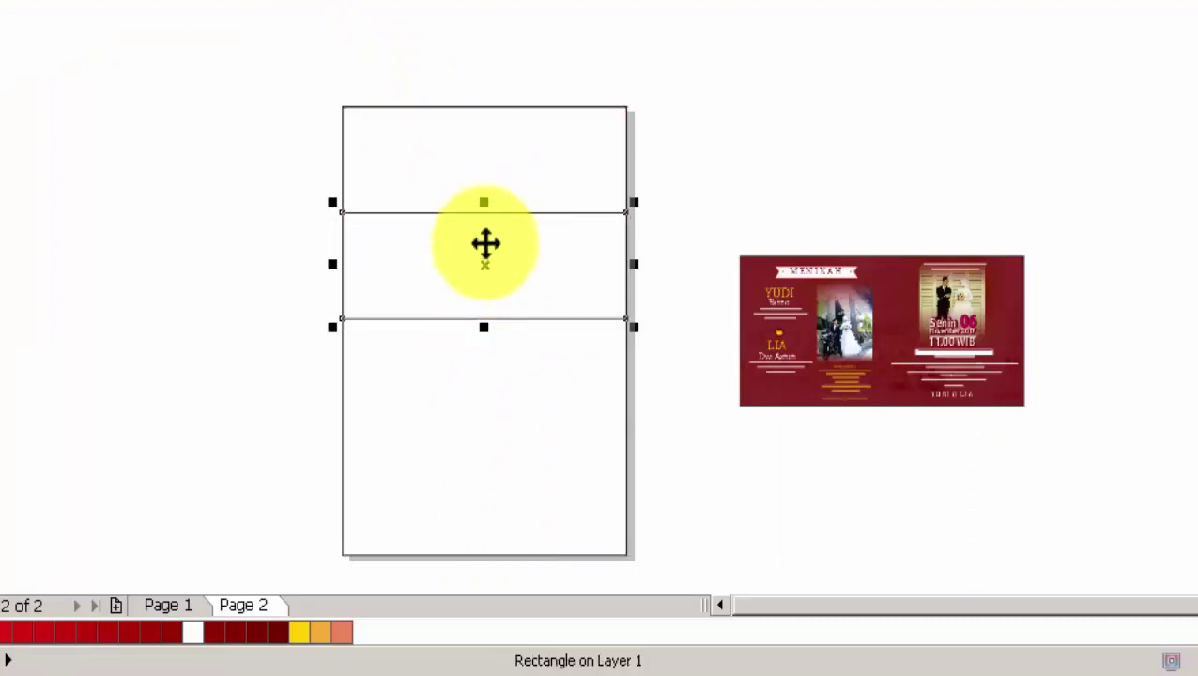
drag(484, 197, 494, 321)
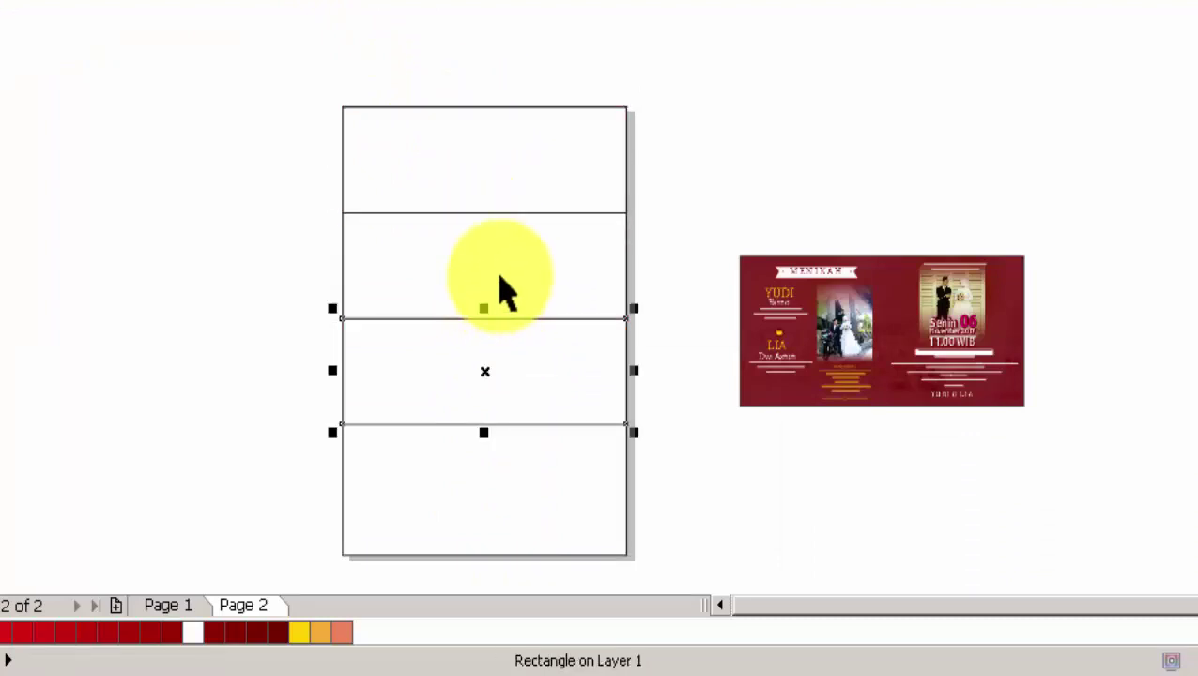
shift+click(500, 213)
drag(282, 37, 669, 464)
drag(484, 431, 483, 562)
click(684, 560)
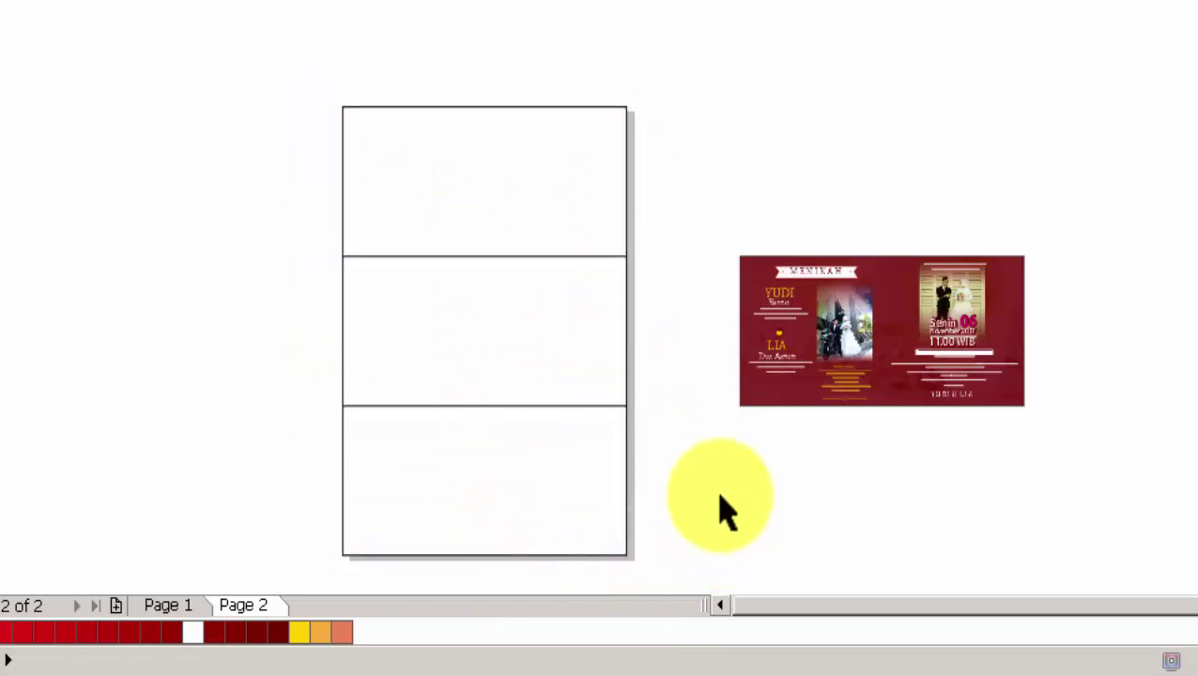
Delete the middle and bottom rectangles, leaving only the top third of the page outlined
click(495, 361)
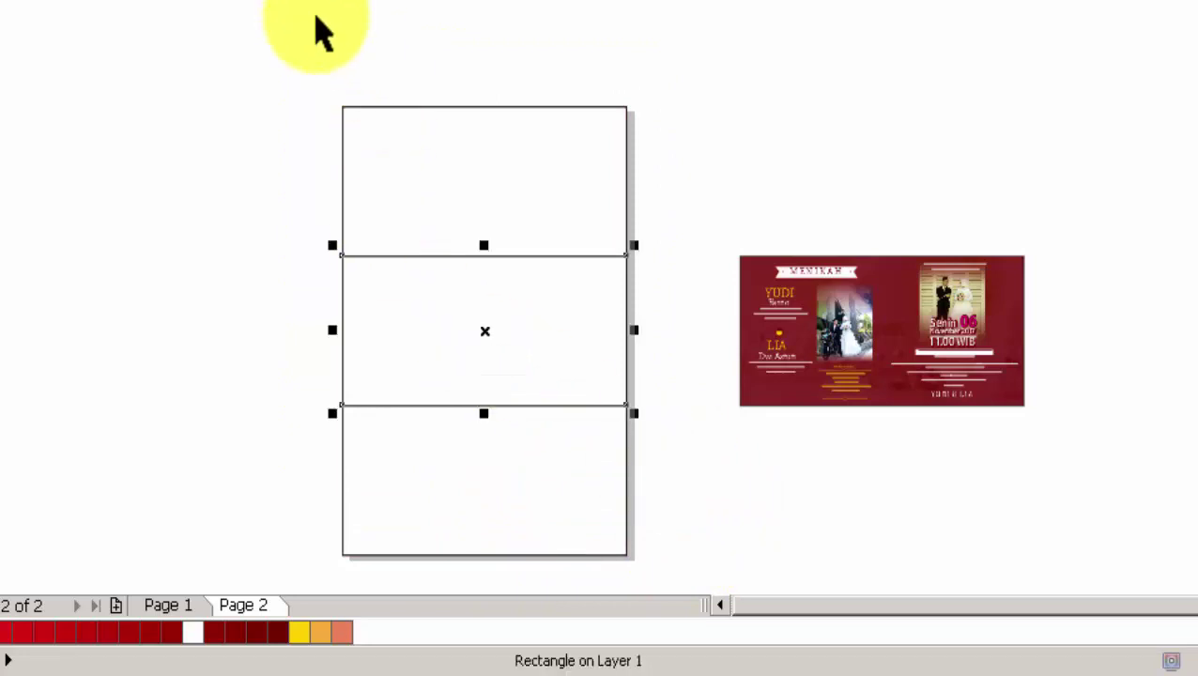
scroll(460, 128, up, 3)
scroll(348, 129, down, 3)
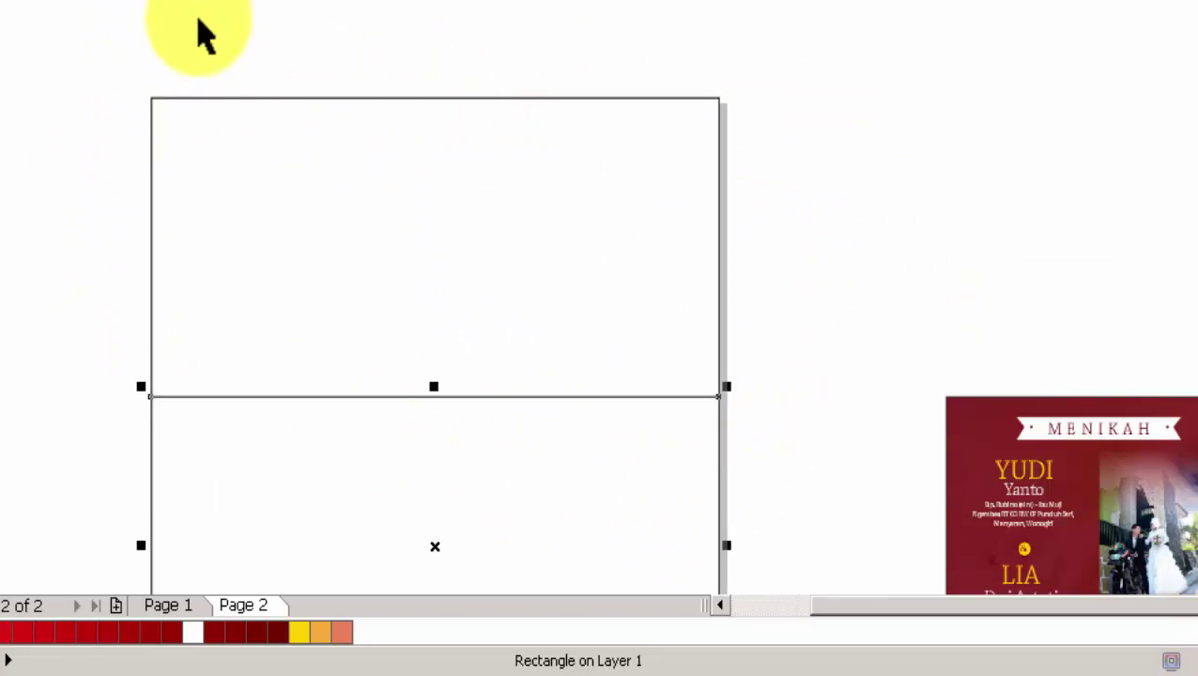
click(786, 436)
scroll(787, 436, down, 3)
click(716, 479)
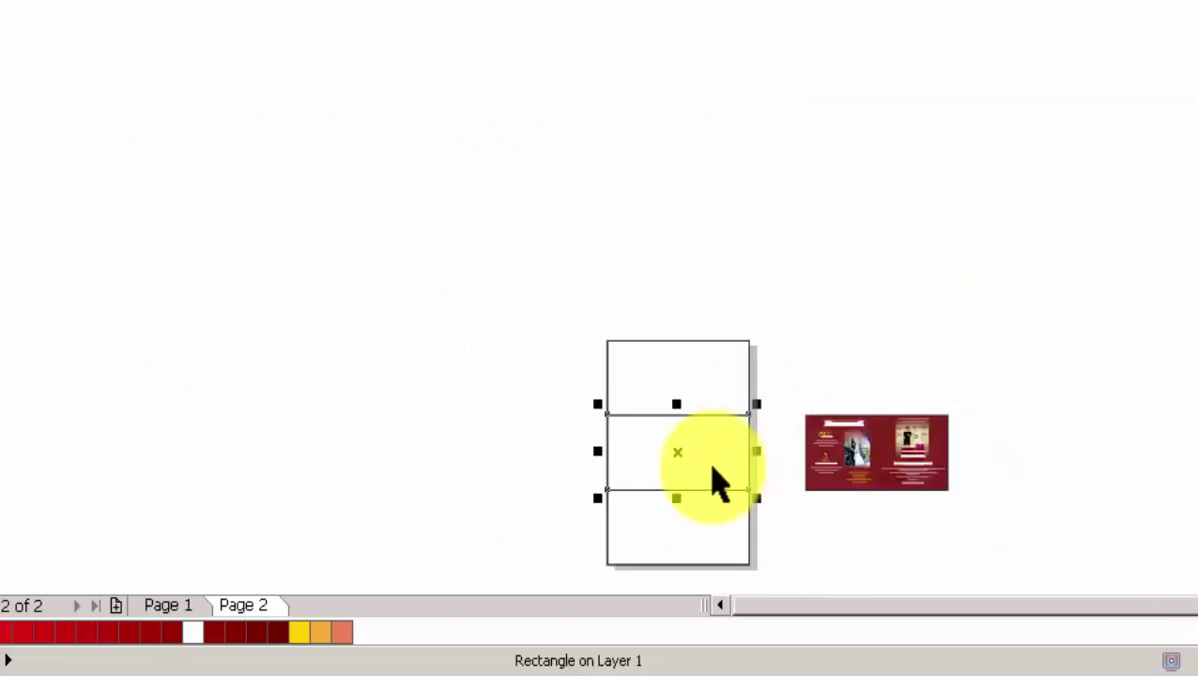
drag(668, 527, 680, 544)
key(Delete)
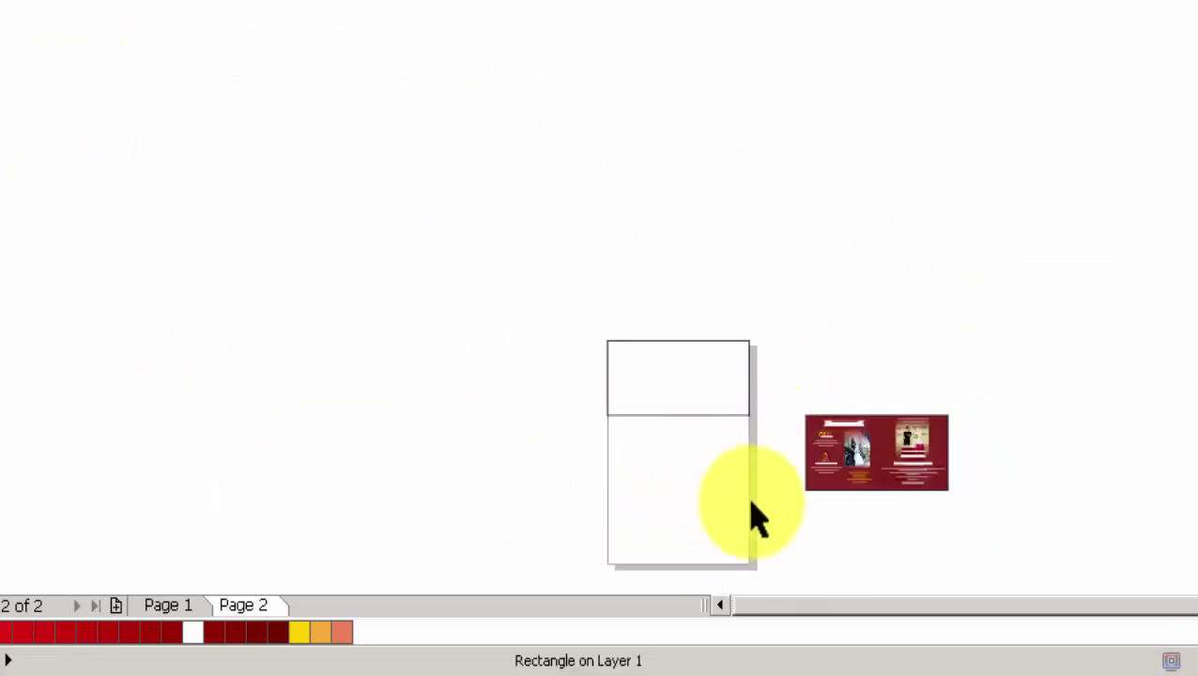
Split the top rectangle into two equal side-by-side rectangles, each 16 cm wide, spanning the page width
scroll(782, 530, up, 3)
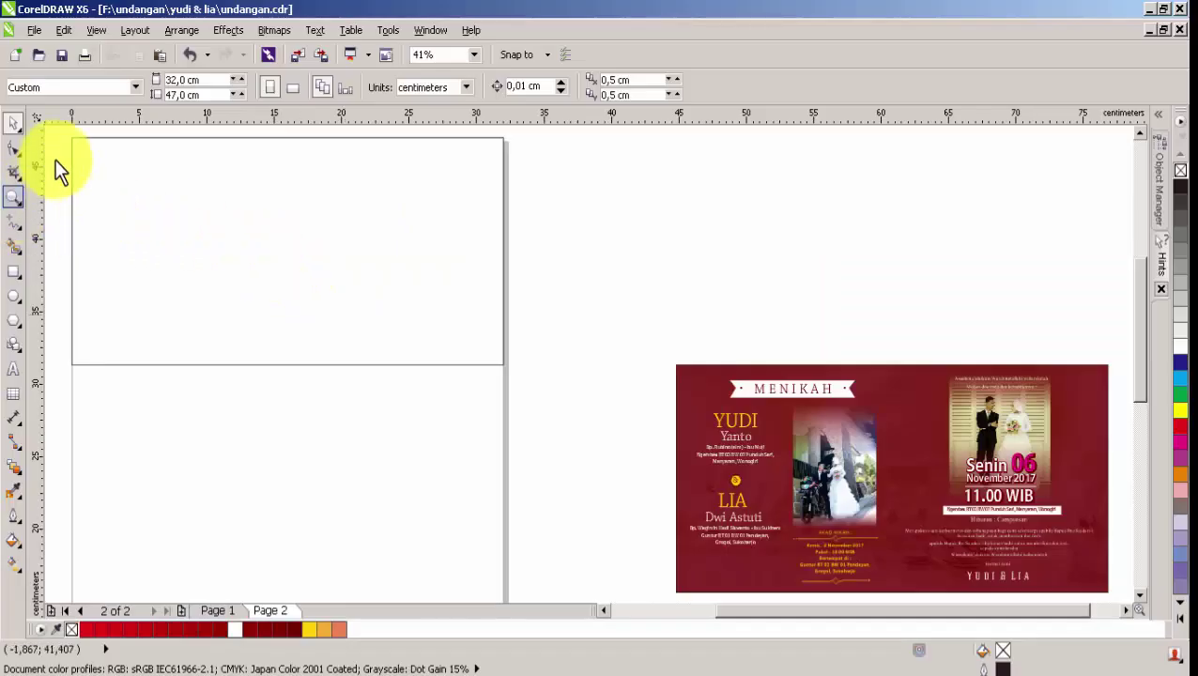
key(z)
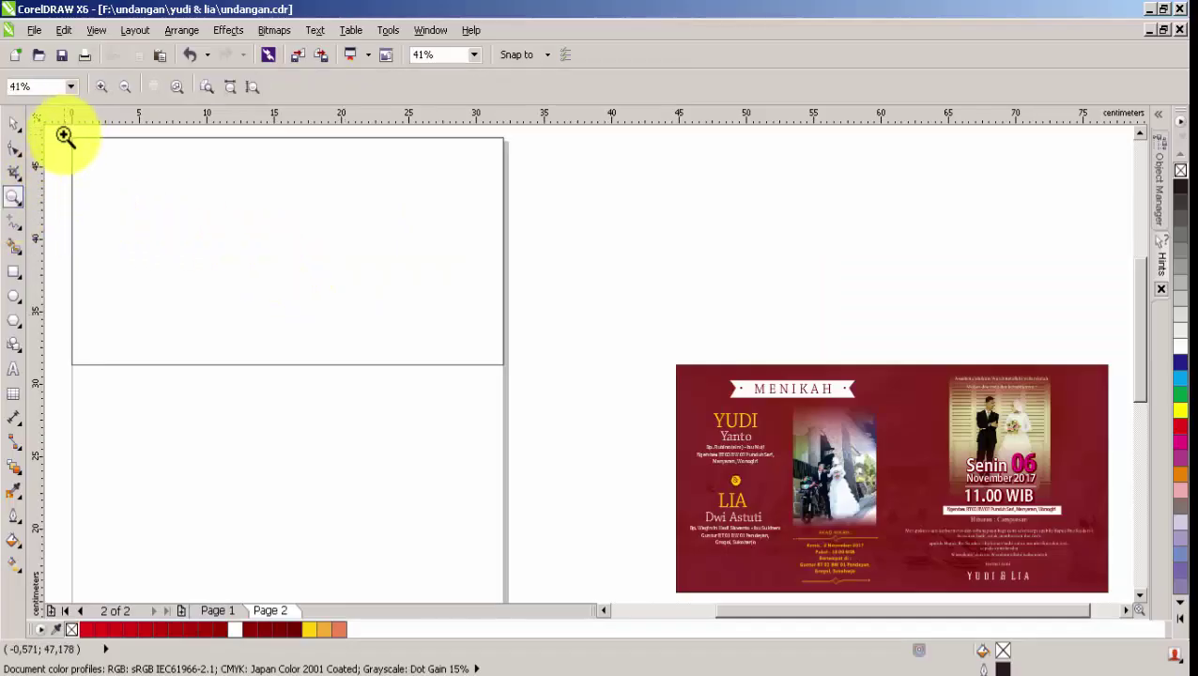
drag(66, 135, 535, 391)
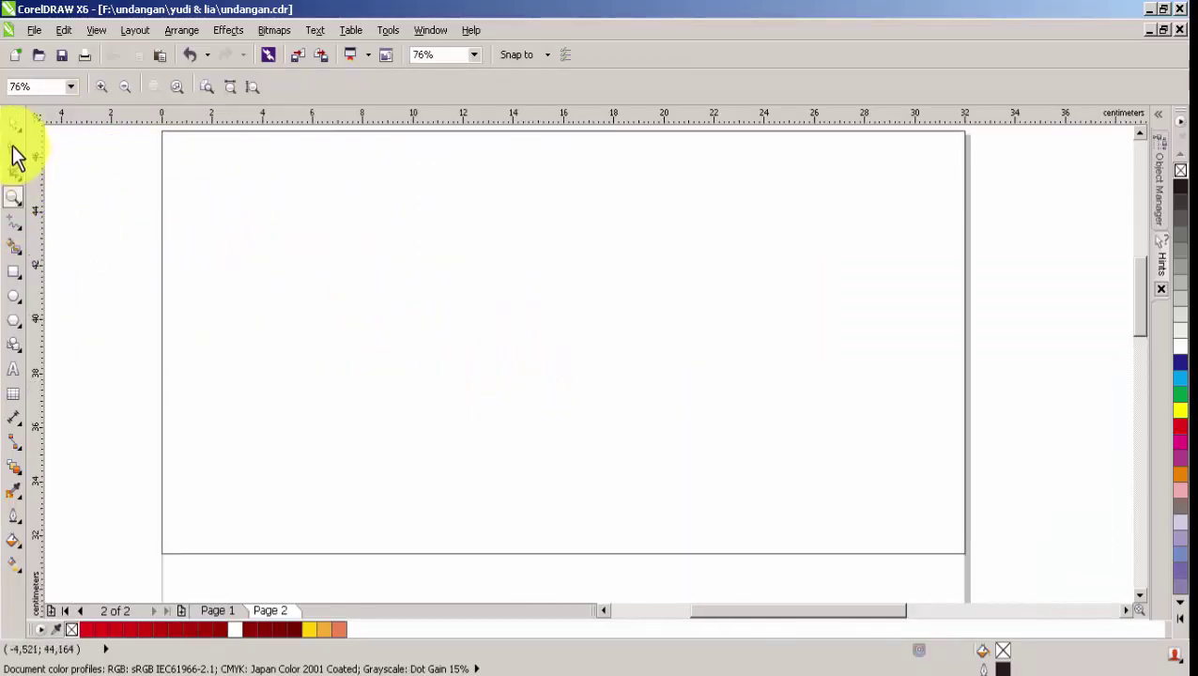
click(13, 123)
click(323, 246)
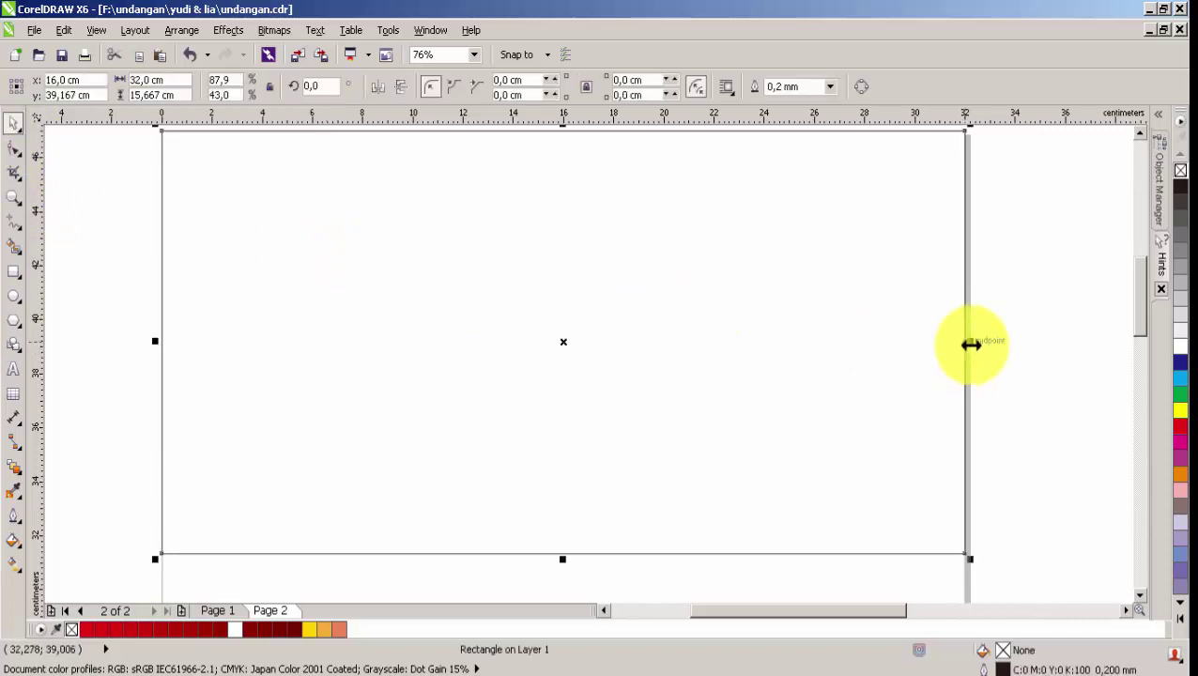
drag(971, 345, 477, 366)
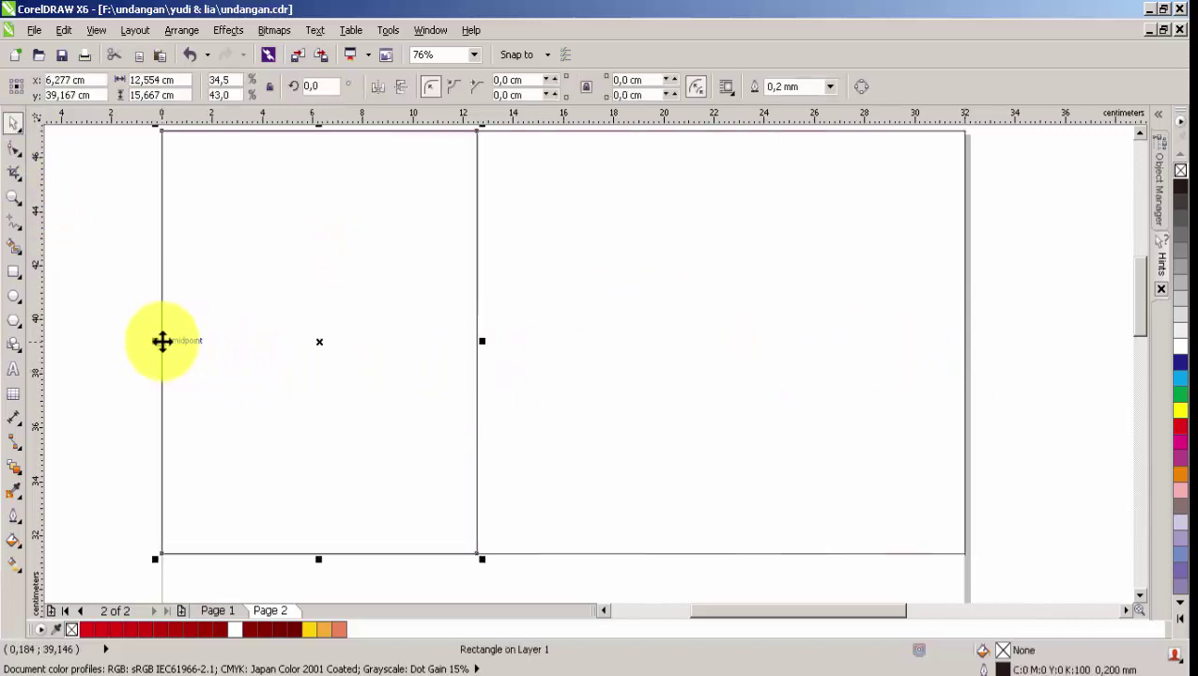
drag(156, 340, 543, 366)
shift+click(381, 348)
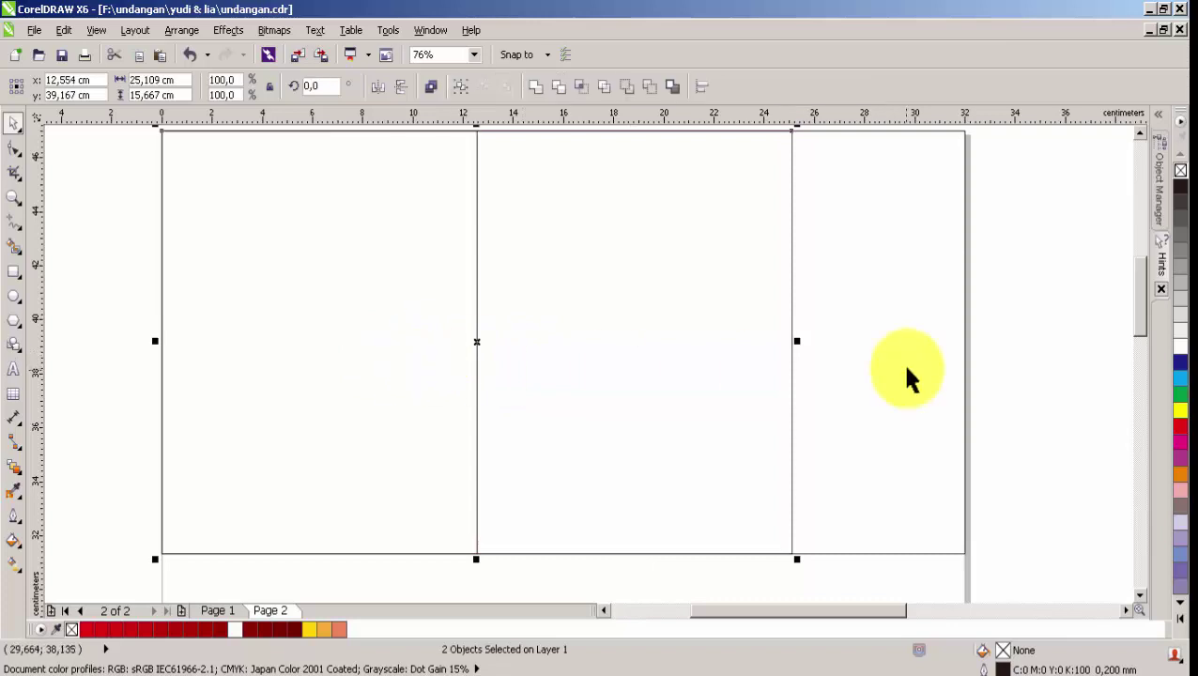
drag(798, 341, 969, 366)
Fill the right 16 cm rectangle with red from the color palette
click(824, 385)
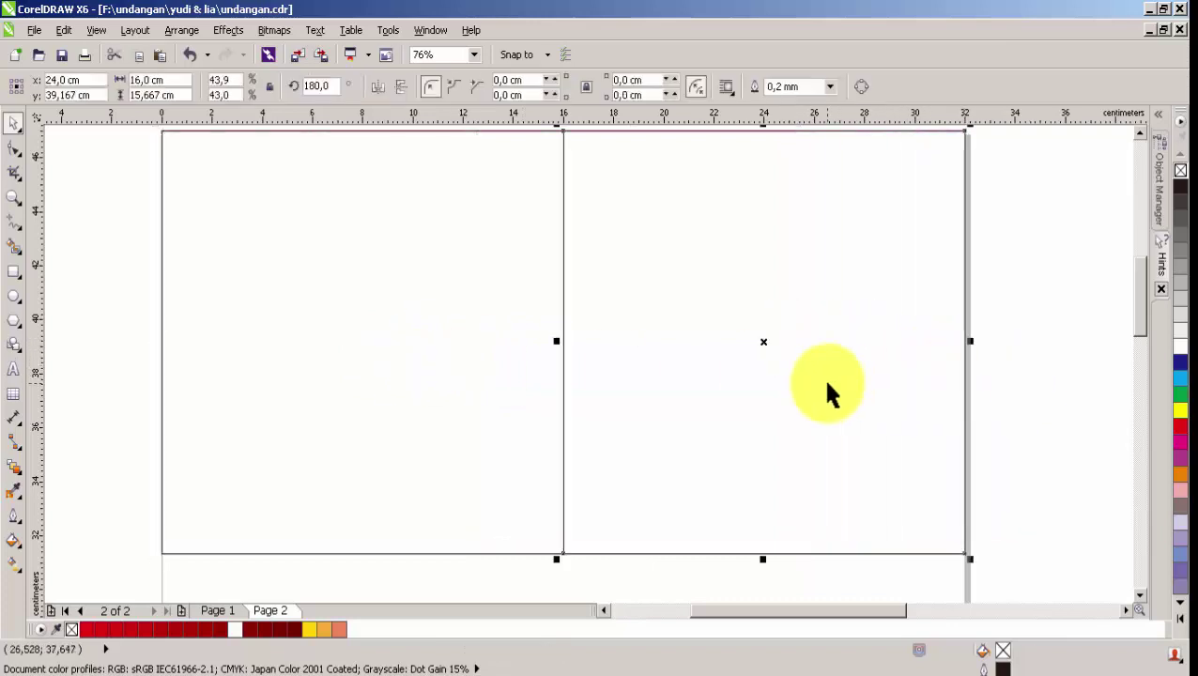
click(465, 432)
click(991, 428)
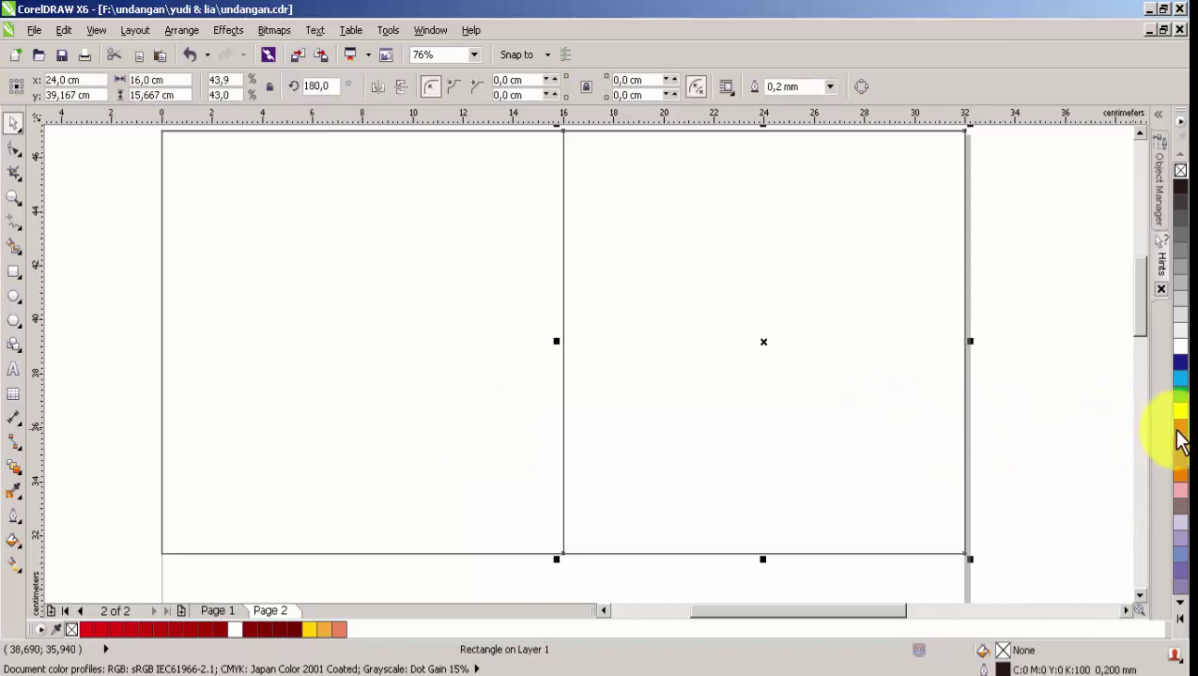
click(1180, 427)
click(1061, 426)
click(776, 416)
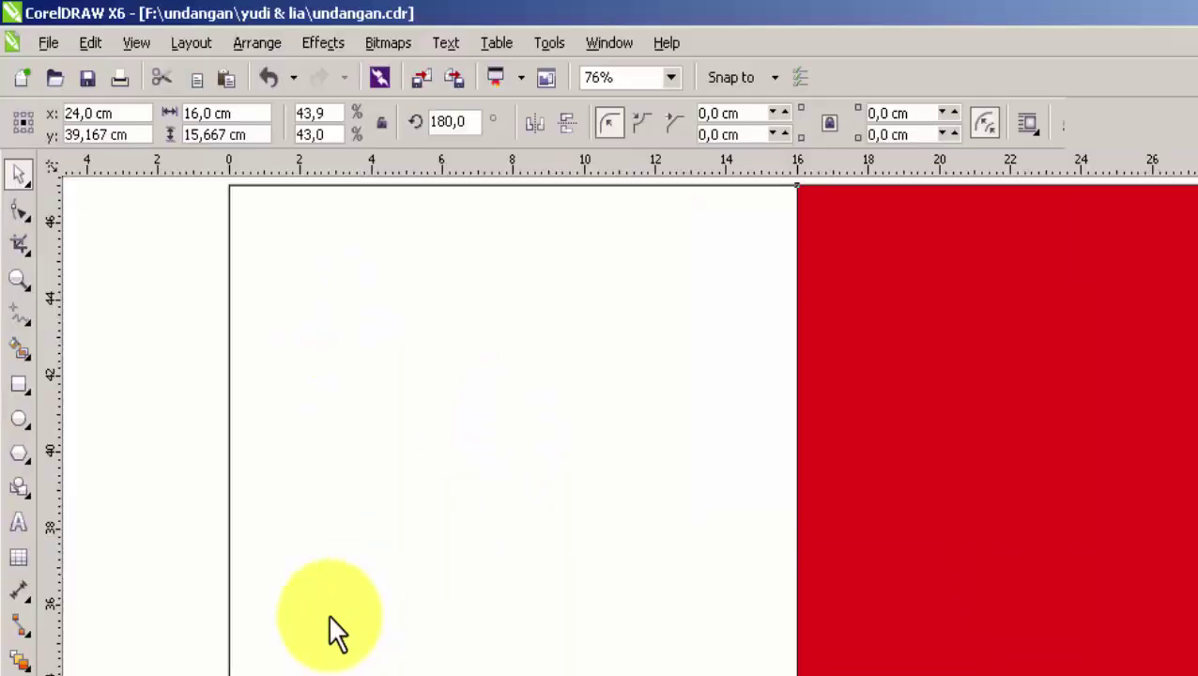
Switch the right rectangle's uniform fill to the CMYK model and darken it to C 0, M 100, Y 100, K 60
key(g)
click(317, 120)
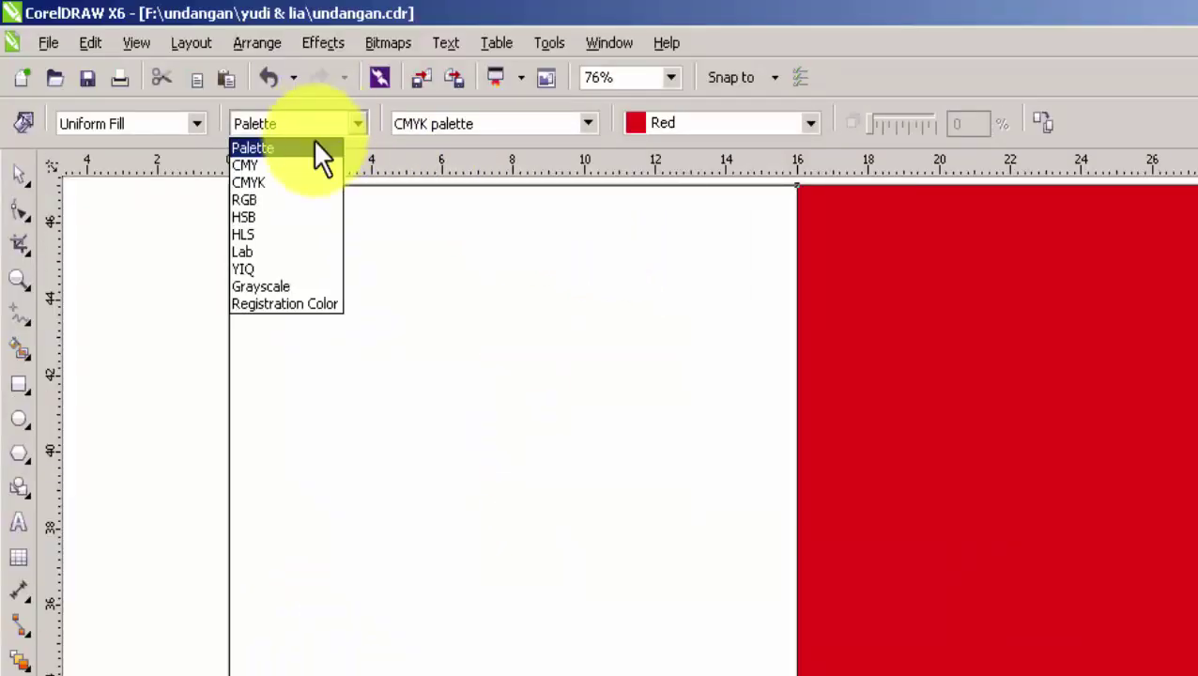
click(303, 179)
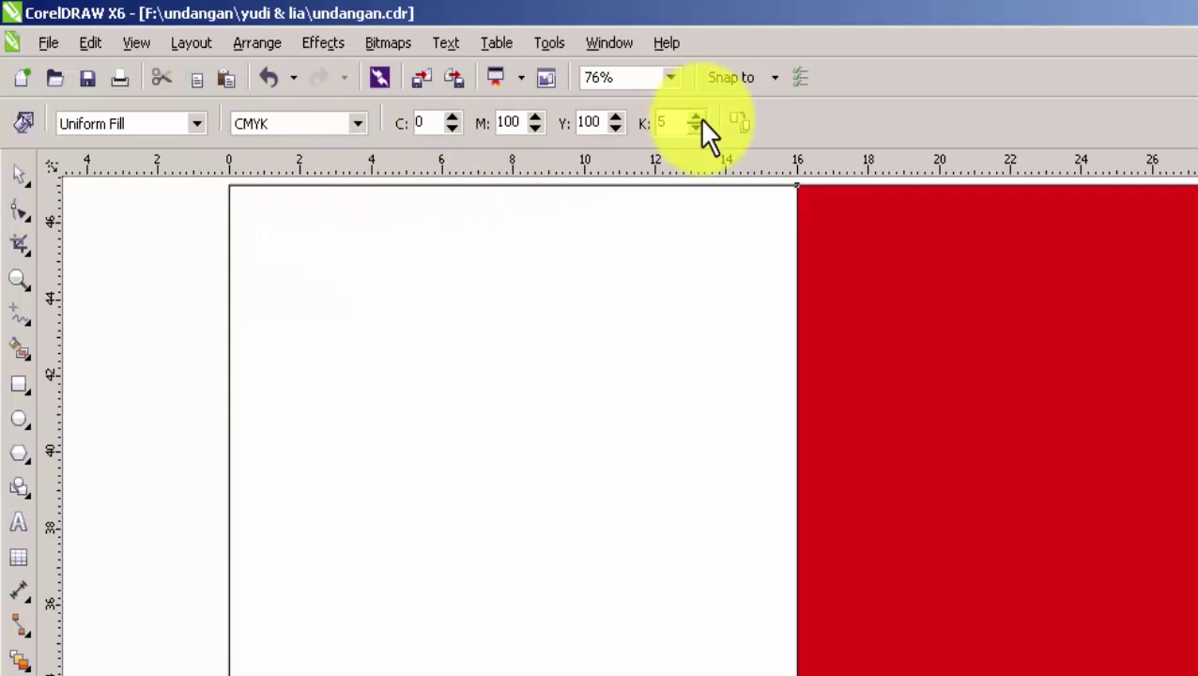
drag(699, 120, 699, 119)
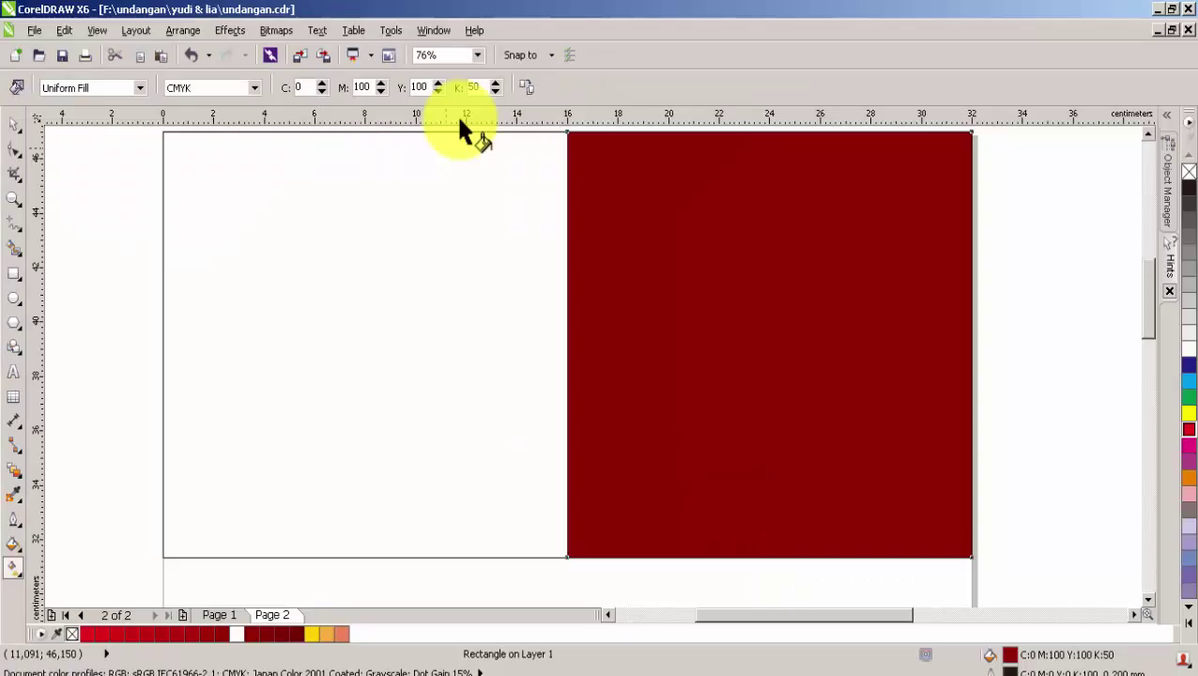
click(696, 117)
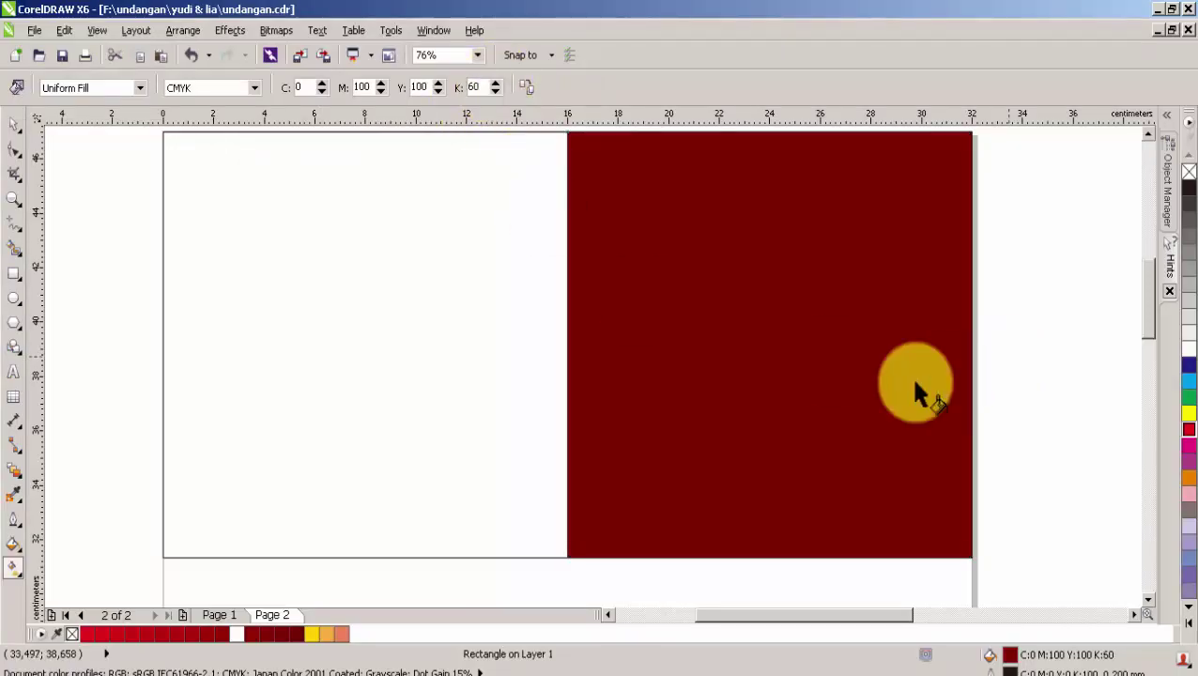
Fill the left 16 cm rectangle with the same dark red as the right one
key(Escape)
scroll(917, 390, down, 2)
click(645, 481)
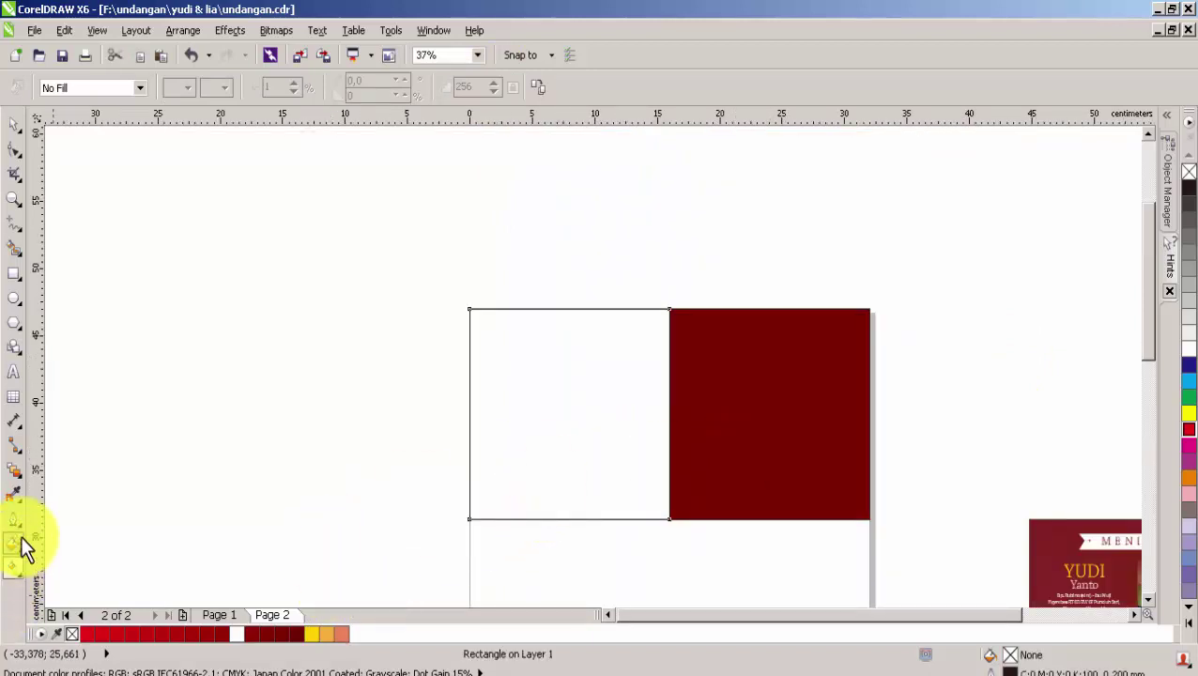
click(747, 381)
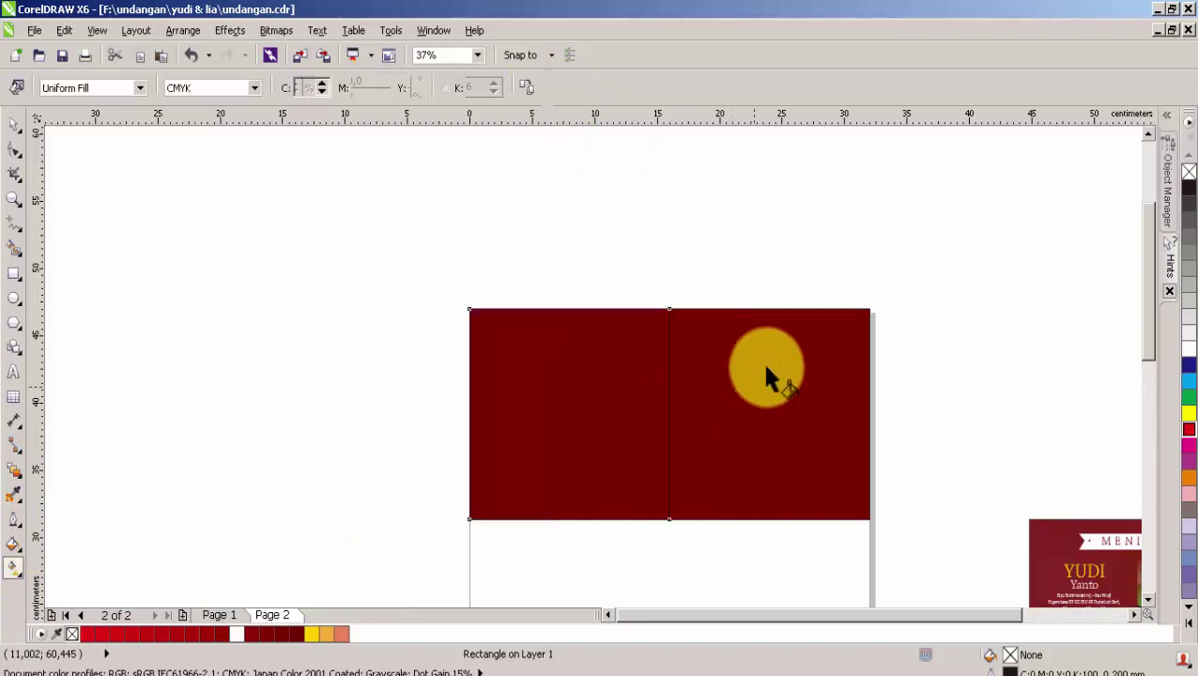
Select both dark red rectangles and give them a white outline
key(space)
click(790, 396)
shift+click(802, 404)
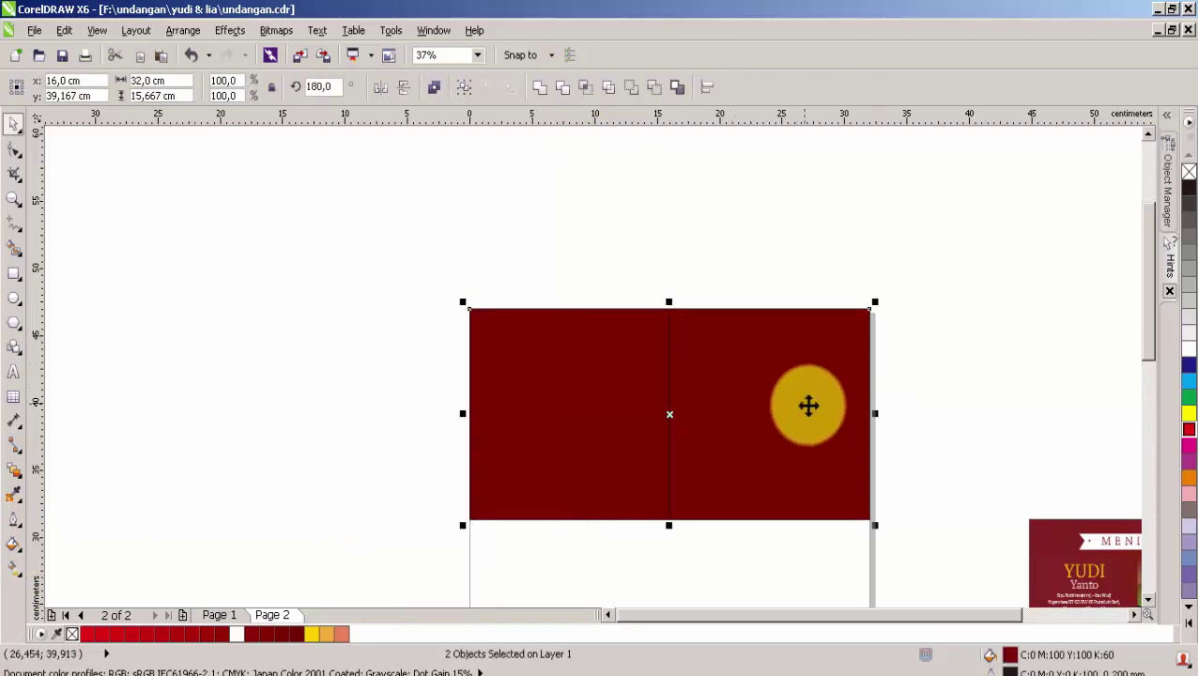
right_click(1185, 361)
click(906, 442)
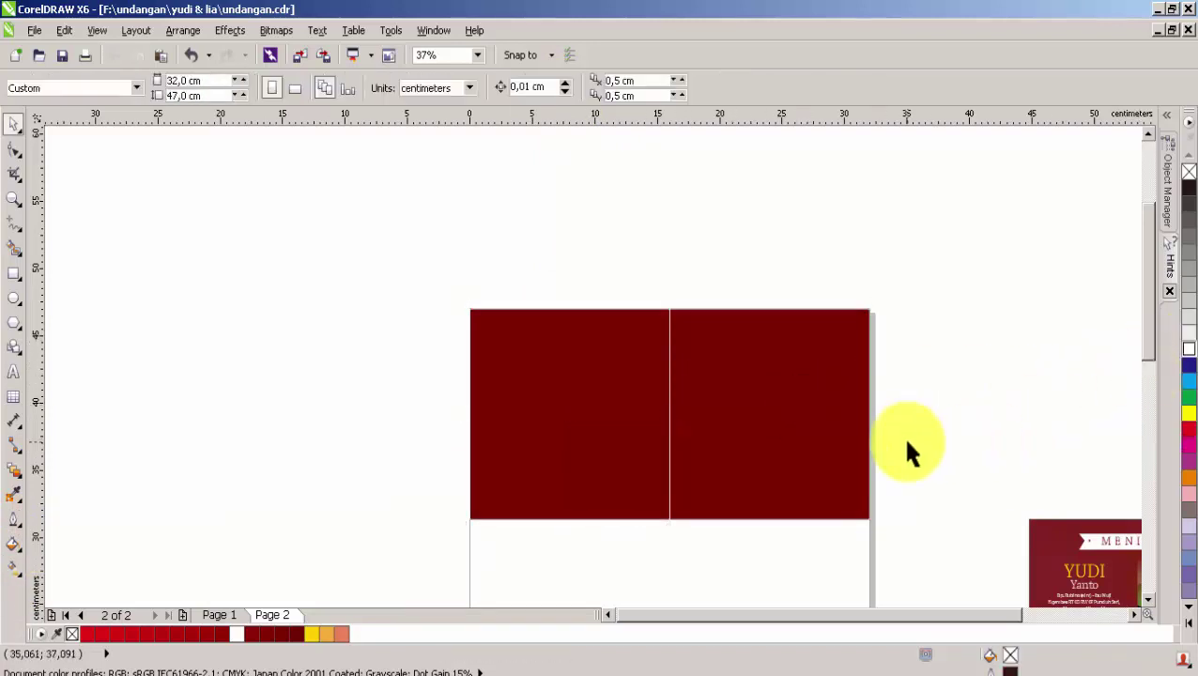
Move page 1's cover design off the page above the inner design, and copy the two dark red panels from page 2 to page 1
scroll(892, 446, up, 1)
click(849, 481)
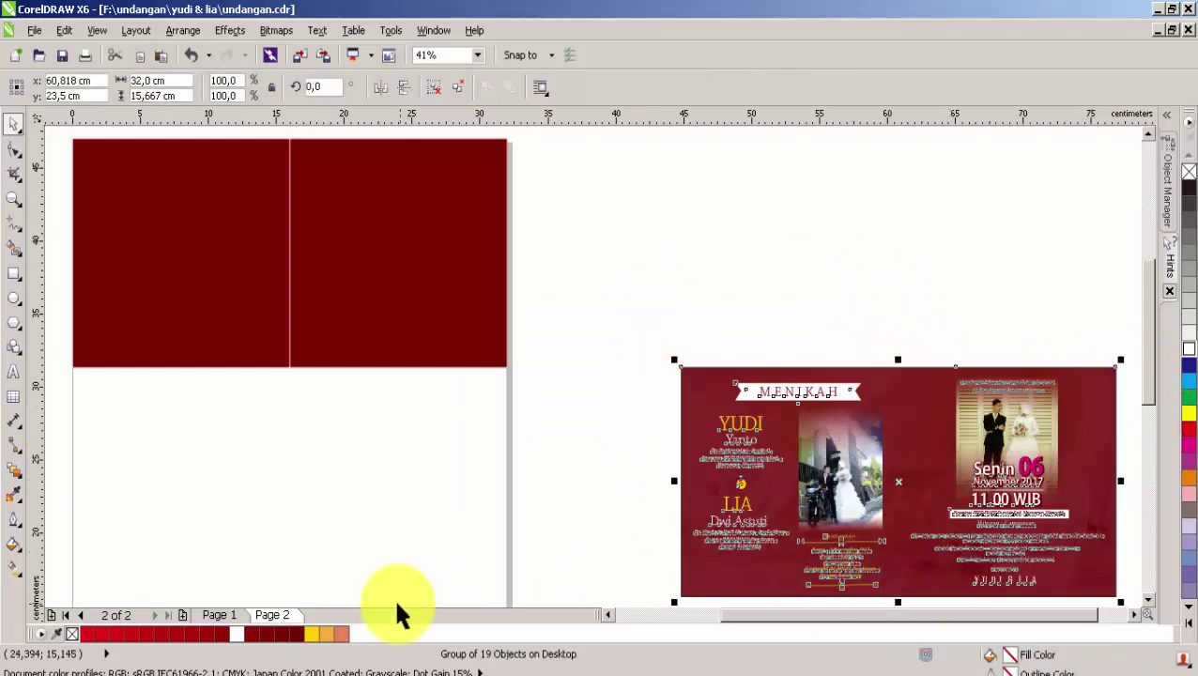
click(230, 617)
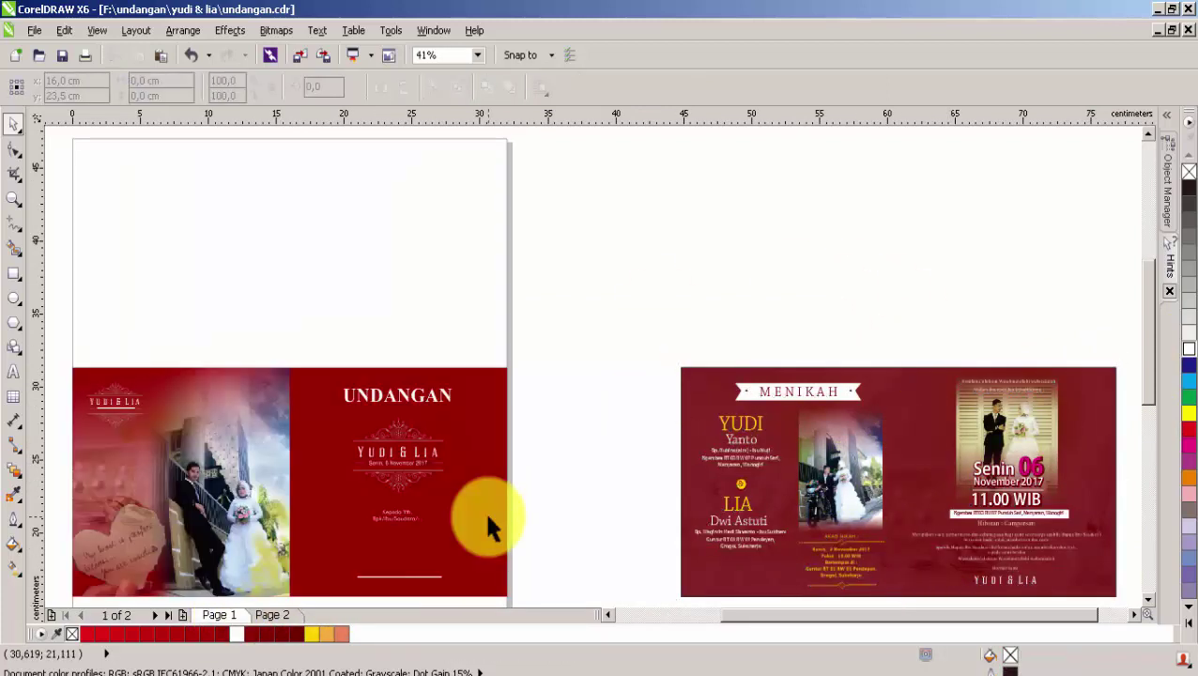
scroll(380, 456, down, 3)
drag(233, 414, 567, 574)
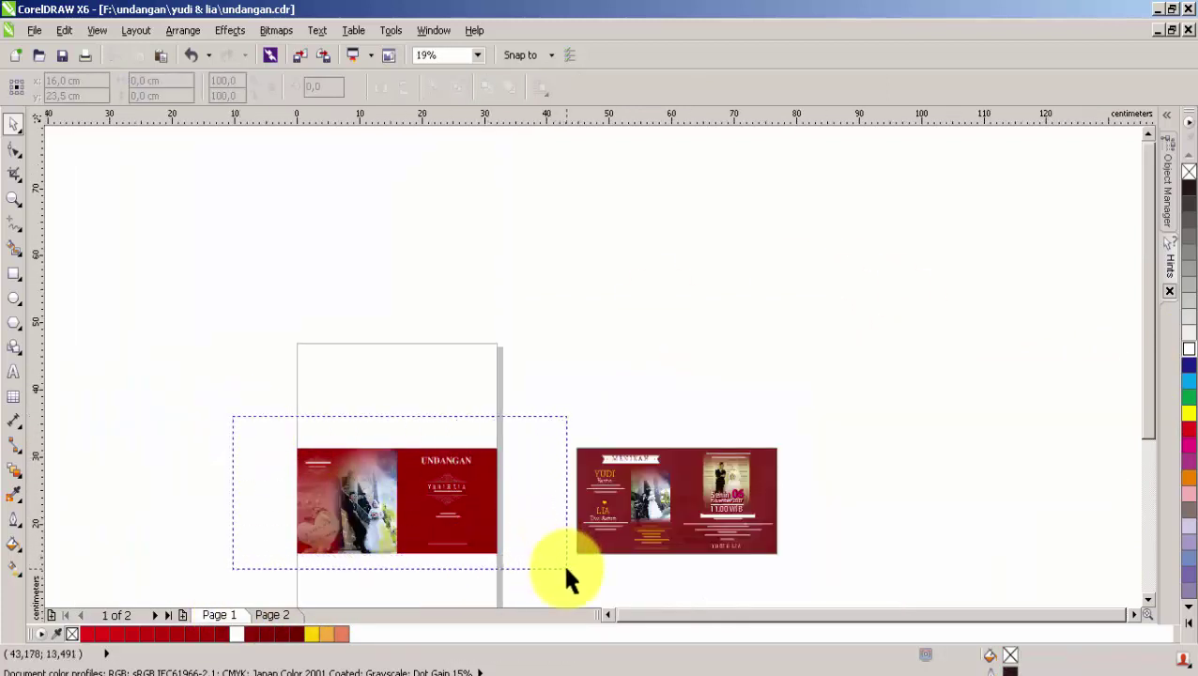
drag(388, 519, 667, 388)
scroll(815, 314, up, 3)
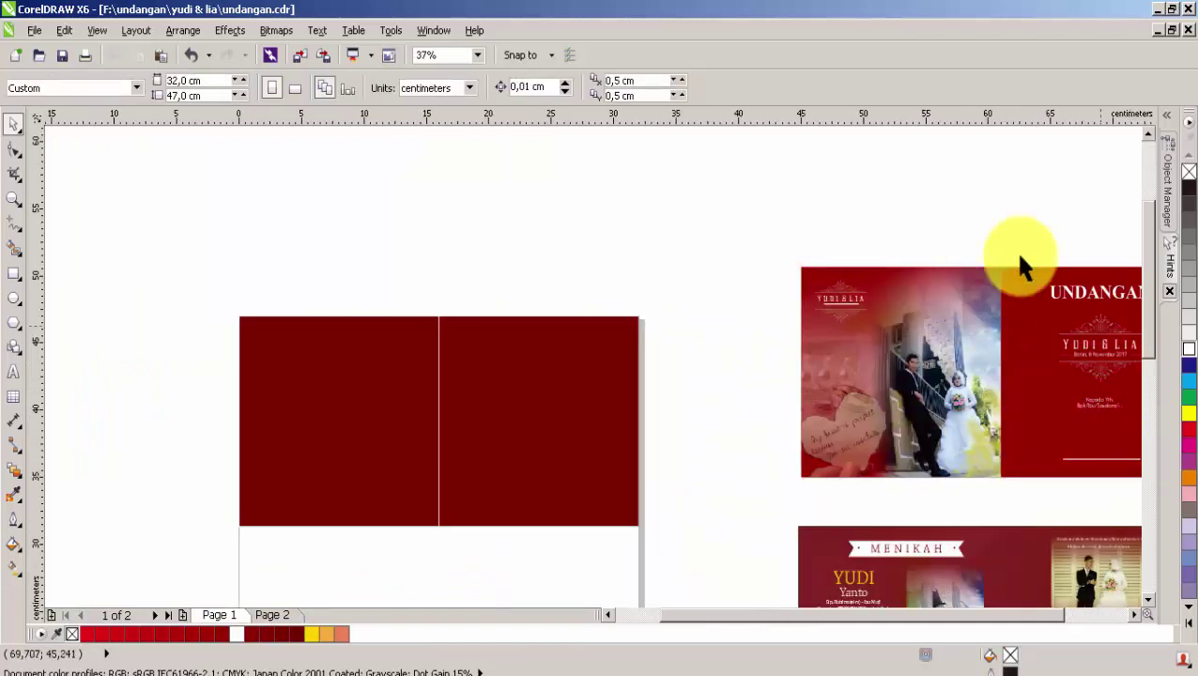
Ungroup the finished cover design beside the page into its separate objects
click(1059, 283)
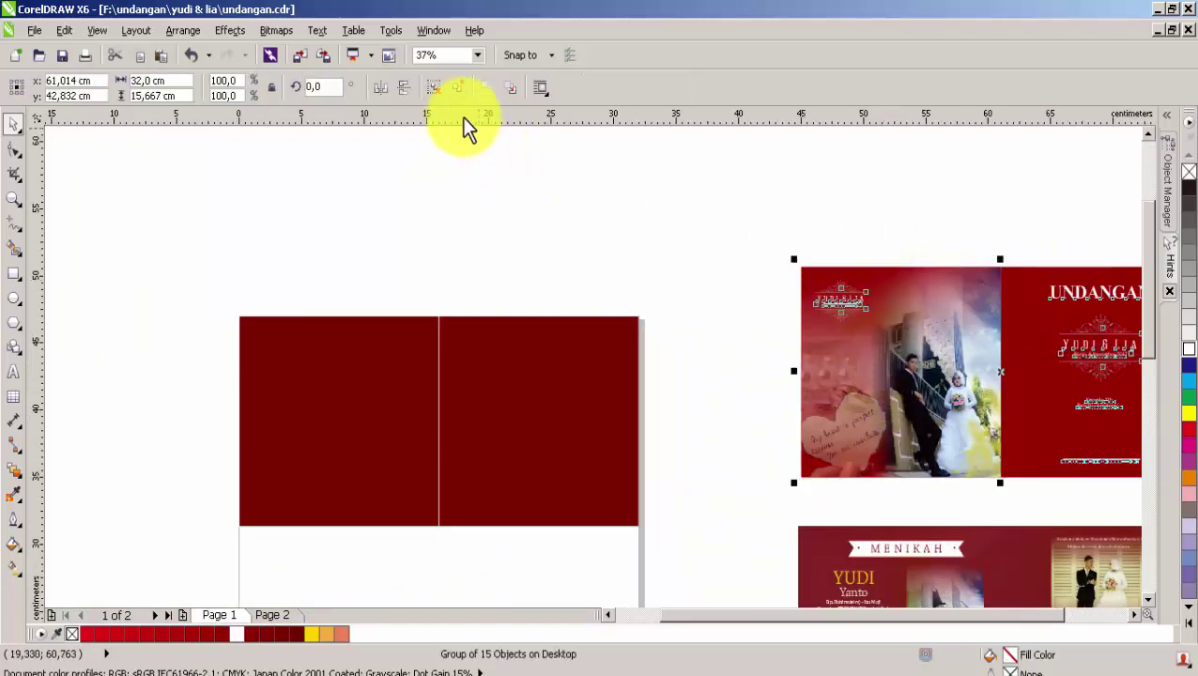
click(439, 92)
click(606, 178)
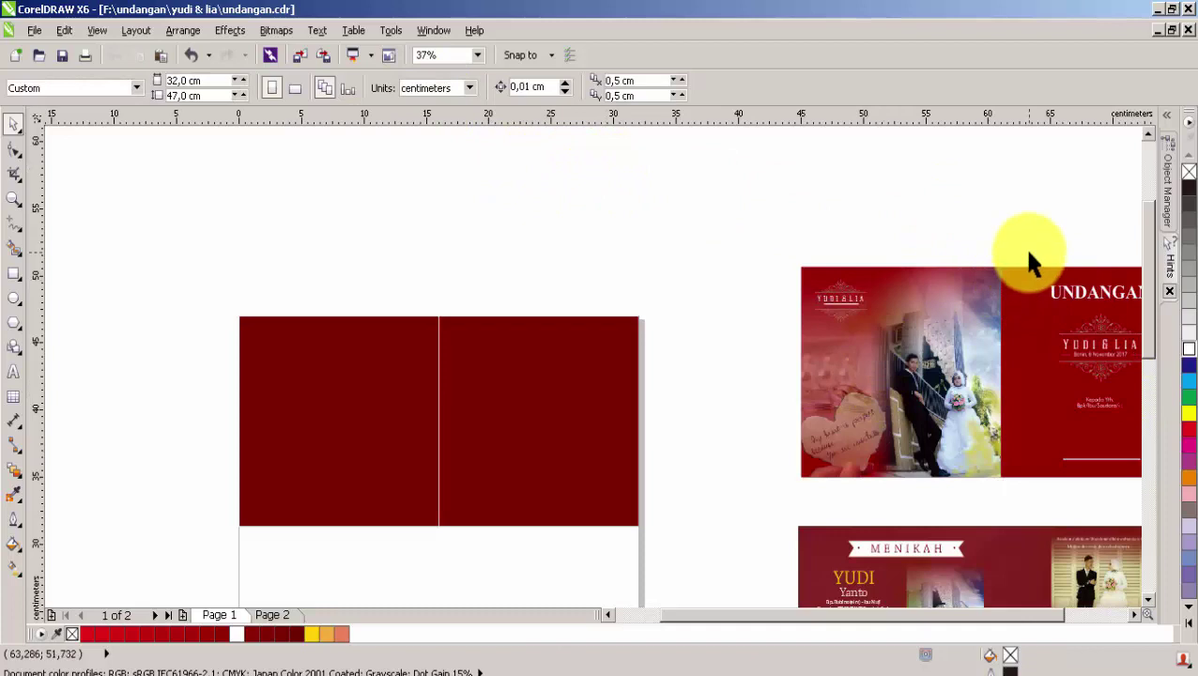
Copy the UNDANGAN title, couple's-names ornament, recipient lines and footnote from the finished cover onto the right dark red panel
drag(1147, 477, 1096, 466)
drag(1022, 361, 455, 420)
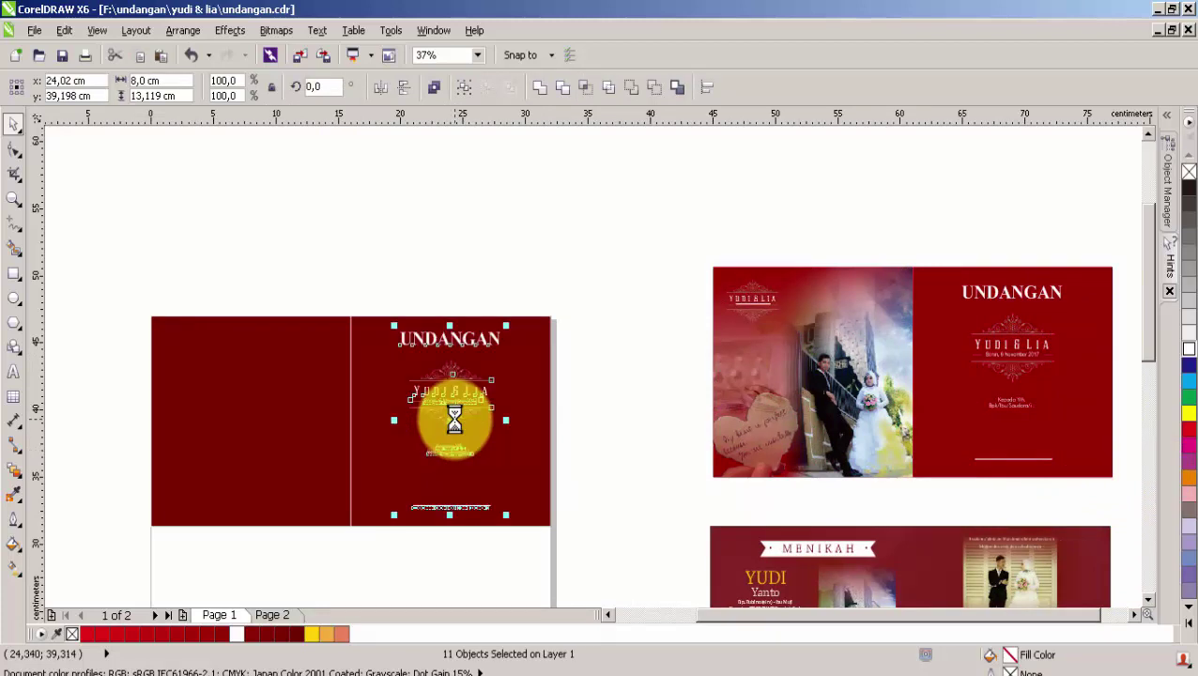
scroll(454, 419, up, 2)
key(Escape)
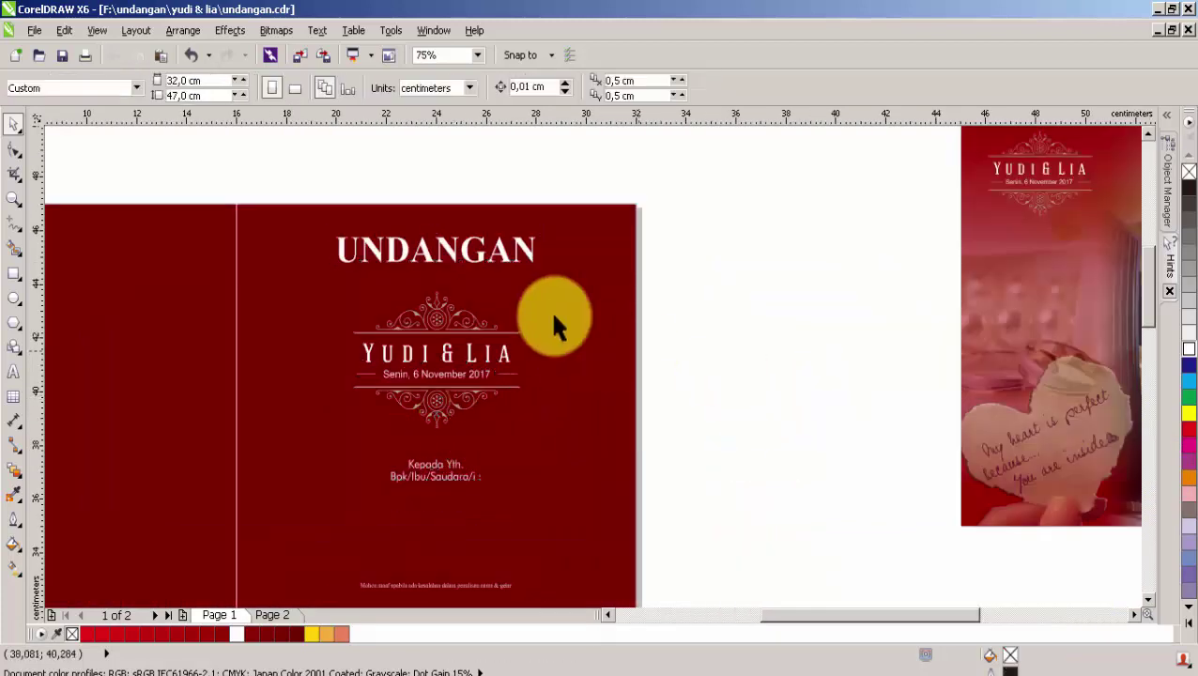
Group the UNDANGAN title, ornament and remaining text on the right dark red panel into one object
click(484, 251)
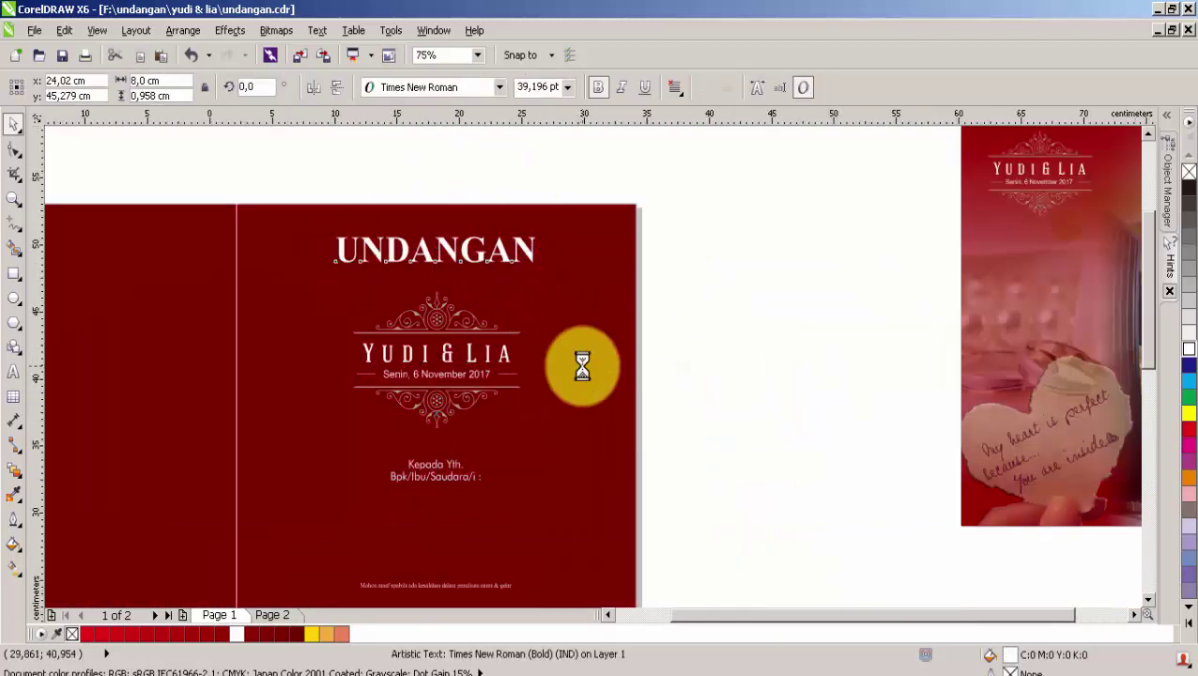
scroll(583, 357, down, 2)
key(Escape)
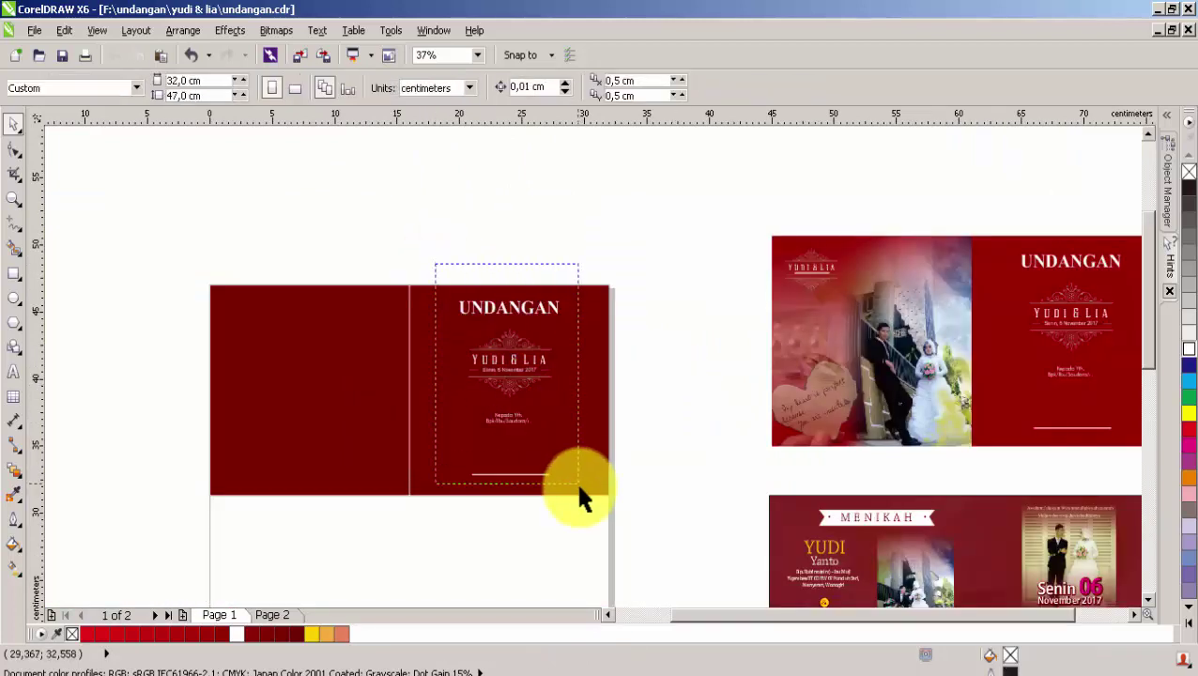
drag(578, 485, 579, 488)
click(458, 91)
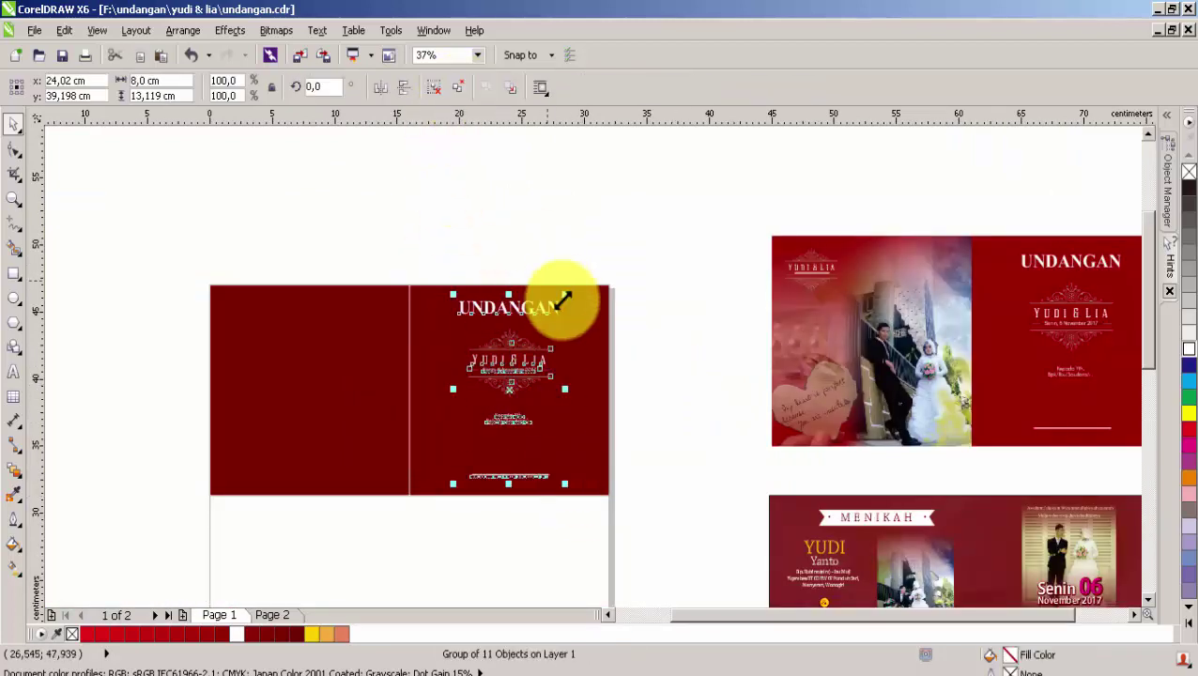
shift+click(579, 325)
click(662, 375)
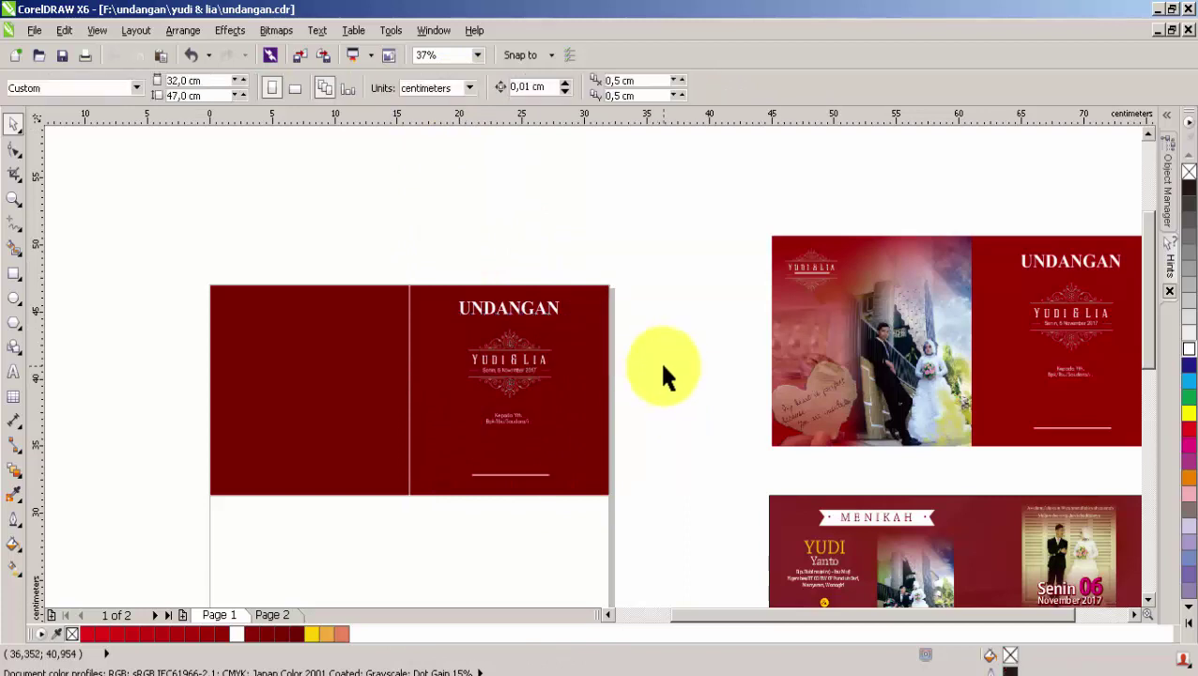
Move the couple's photo panel out of the finished cover design to the empty area left of the page
click(877, 360)
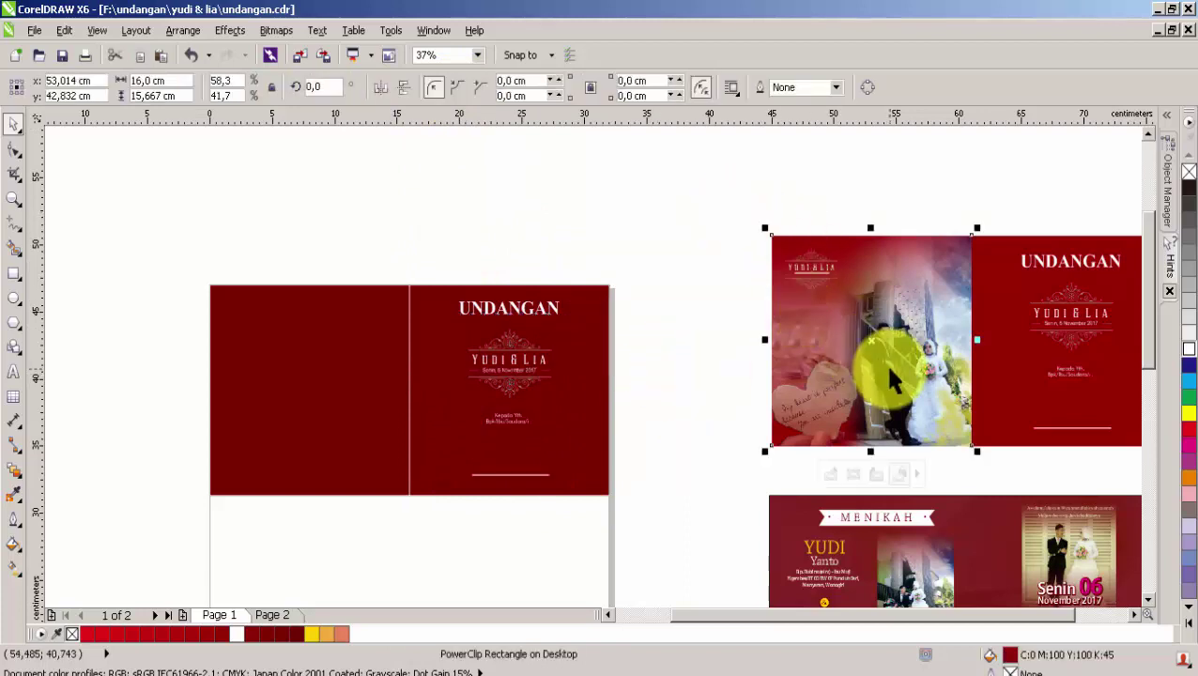
drag(884, 362, 107, 251)
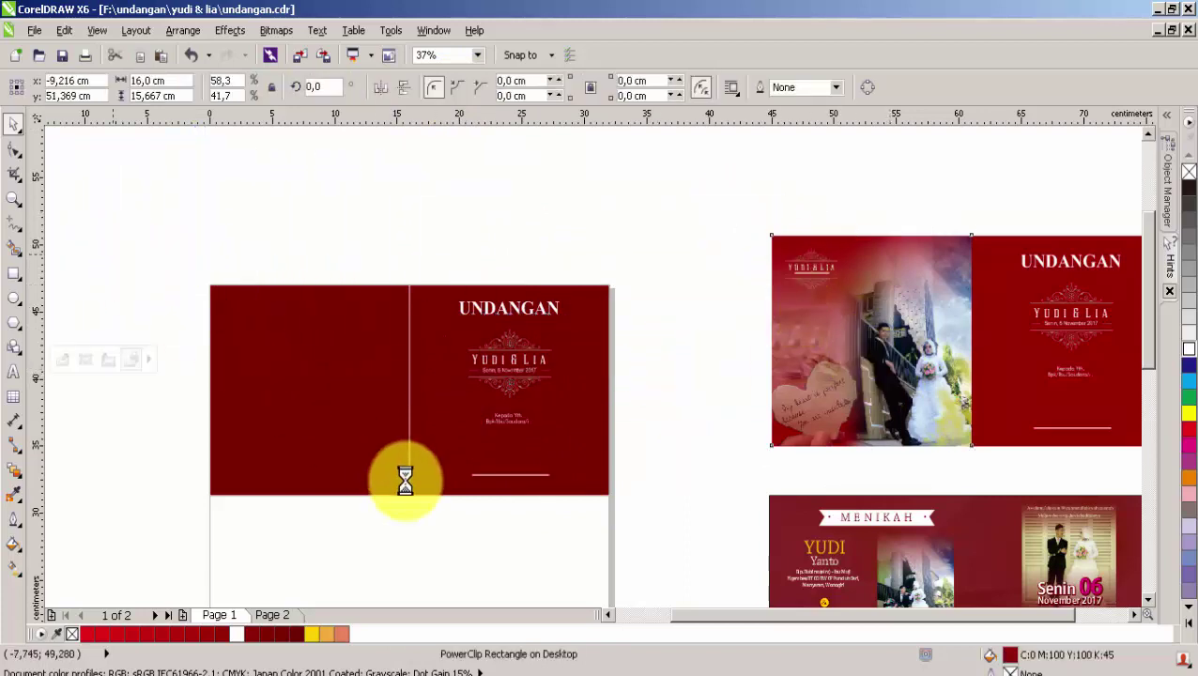
click(709, 457)
scroll(709, 457, down, 2)
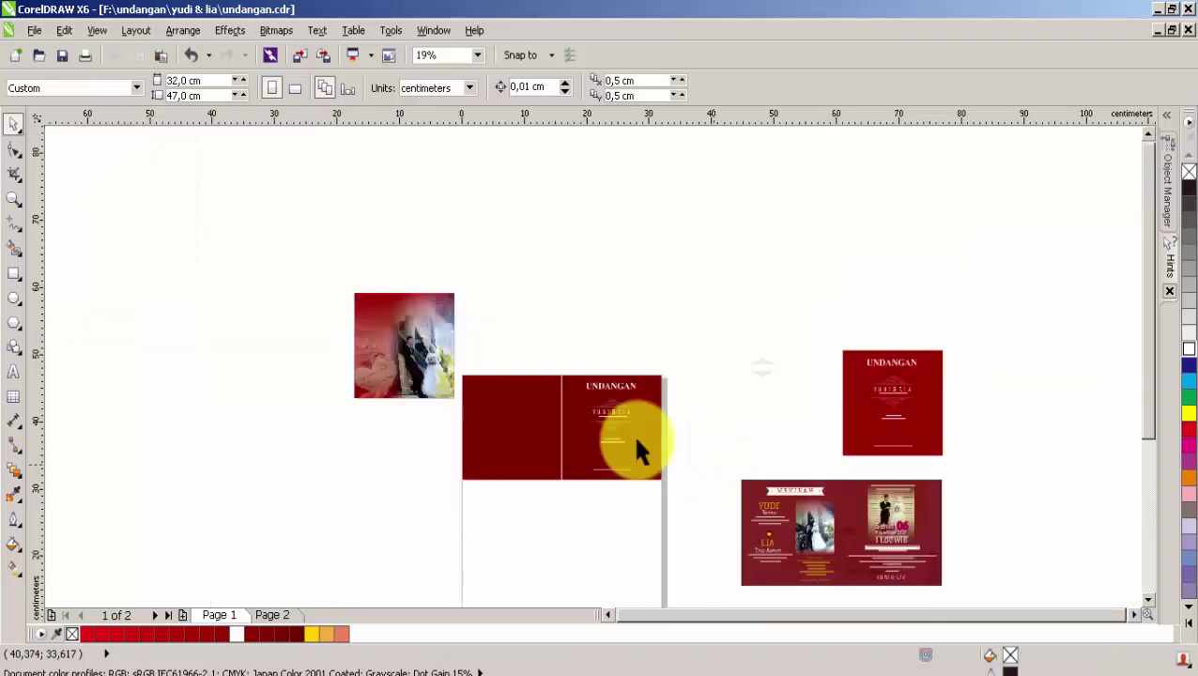
Lower the photo panel straight down until it sits level beside the left dark red panel
scroll(414, 373, up, 4)
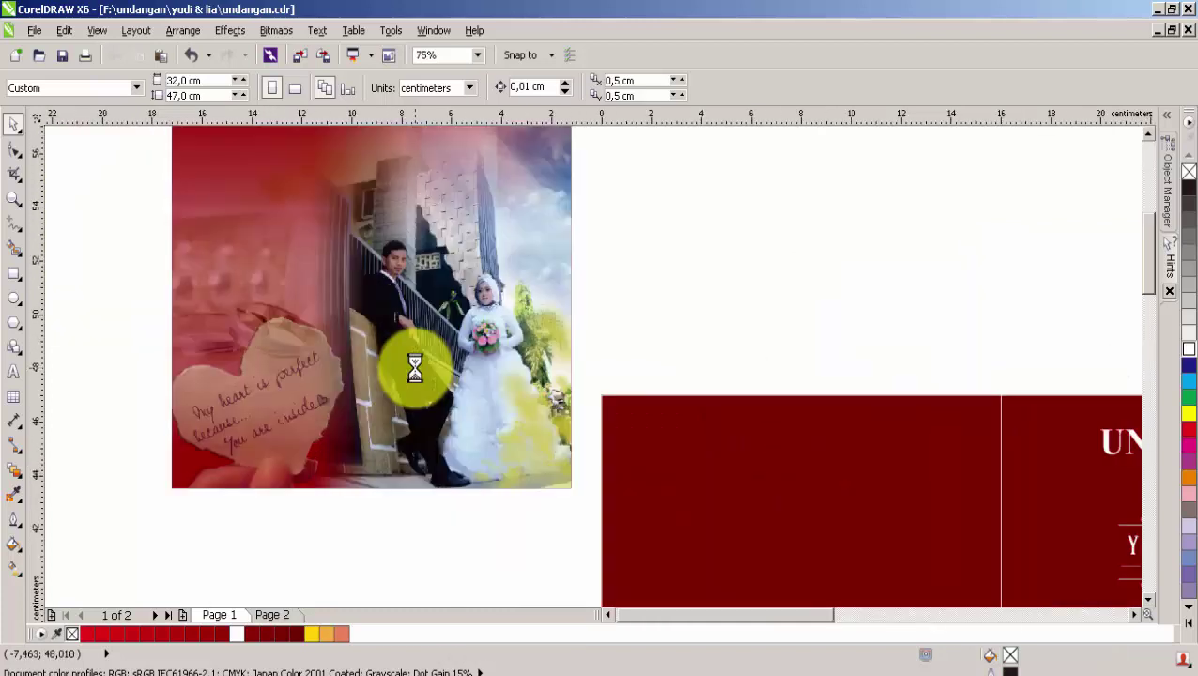
click(552, 338)
click(648, 324)
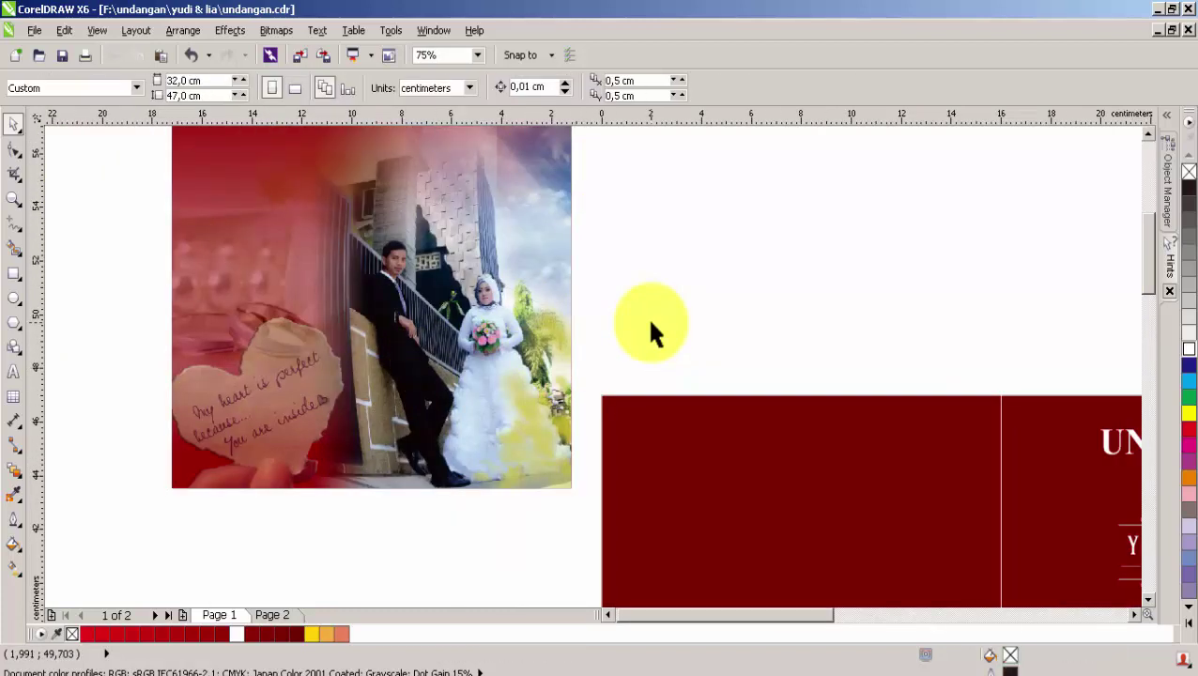
scroll(648, 324, down, 2)
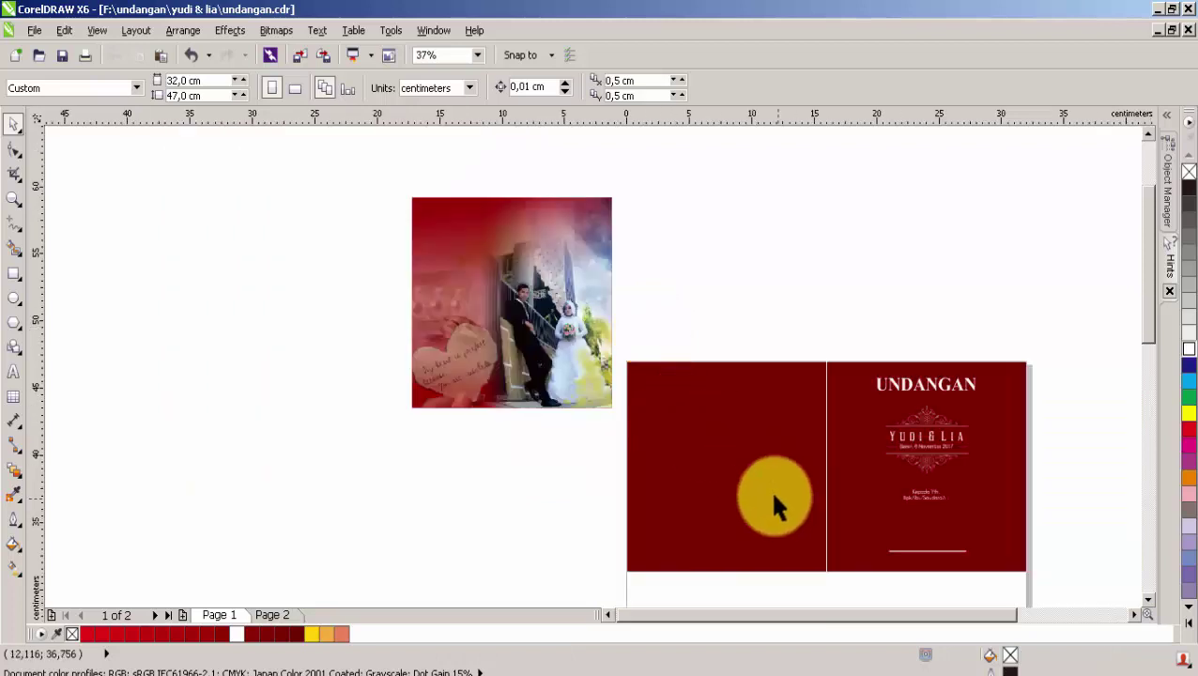
click(527, 289)
drag(512, 336, 535, 501)
Extract the contents of the photo panel's PowerClip frame
click(14, 198)
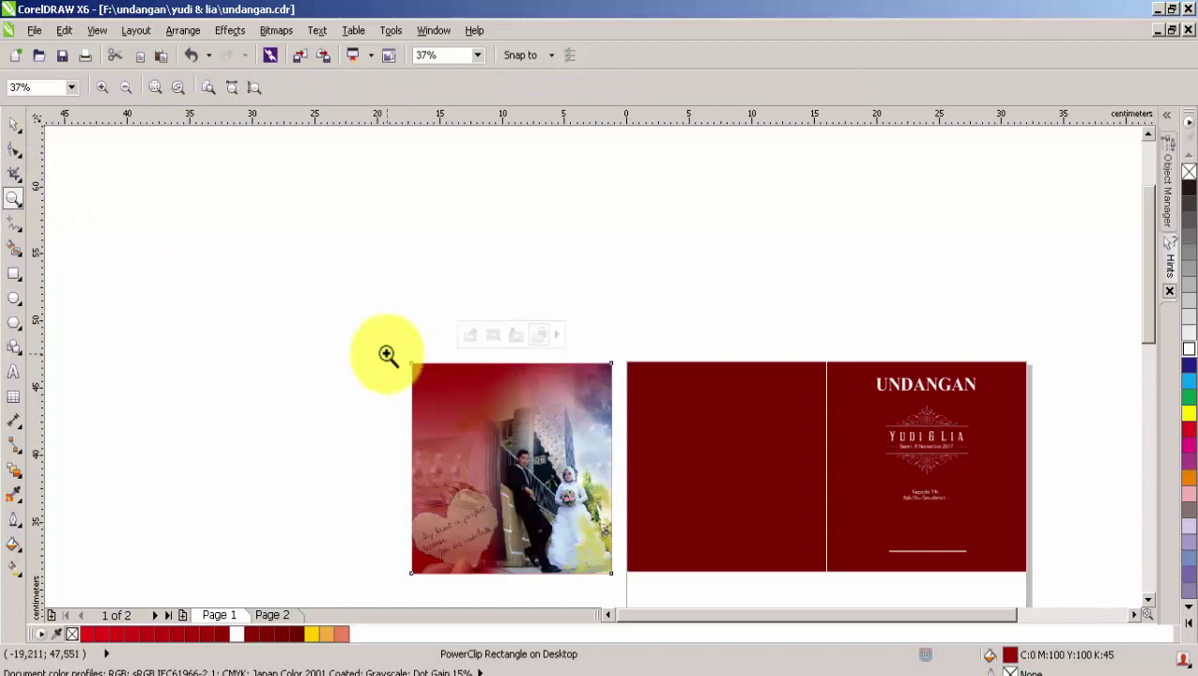
drag(387, 356, 843, 576)
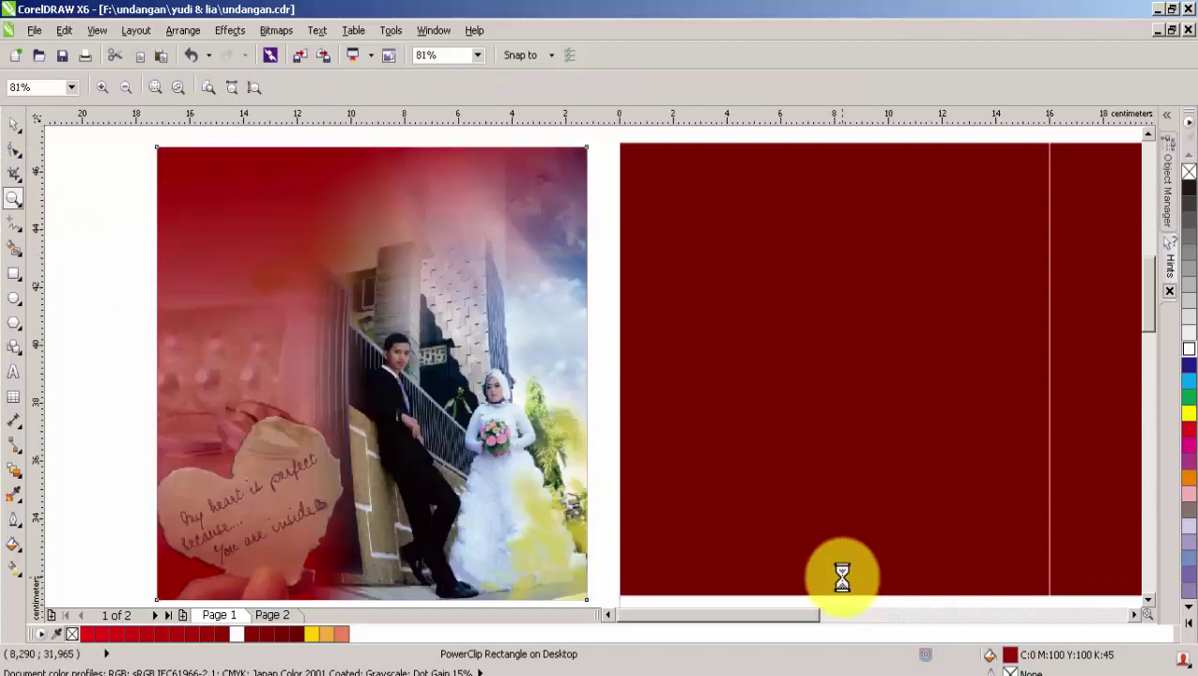
click(14, 124)
click(706, 376)
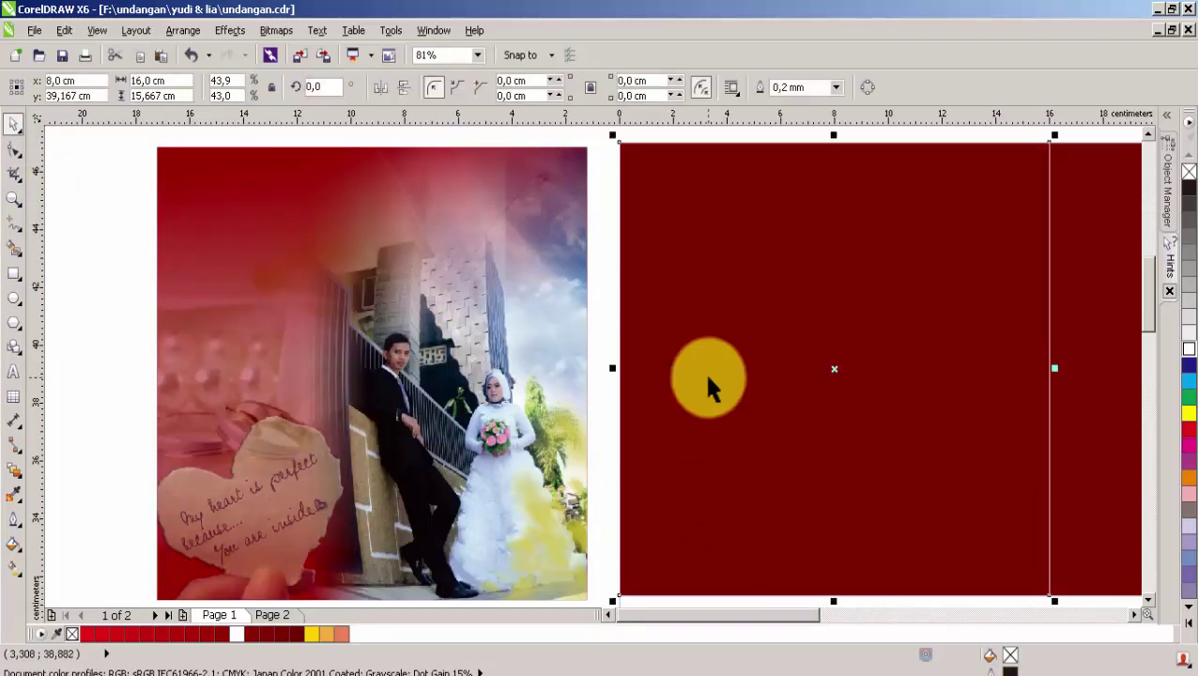
click(225, 354)
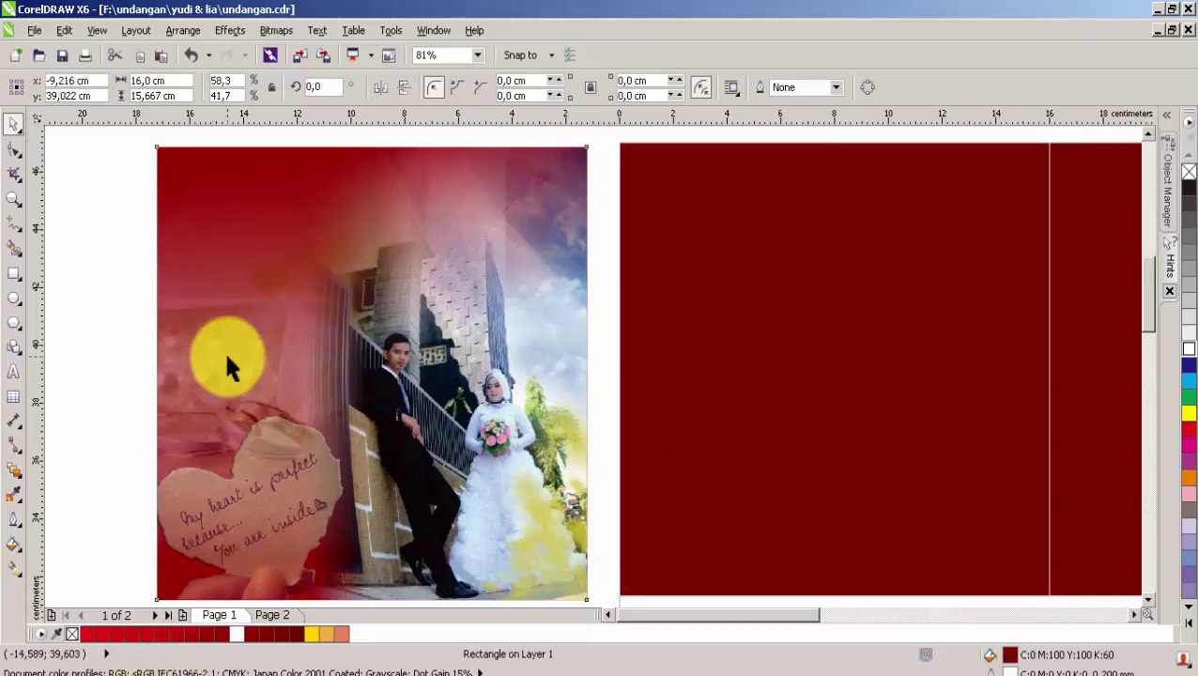
right_click(225, 354)
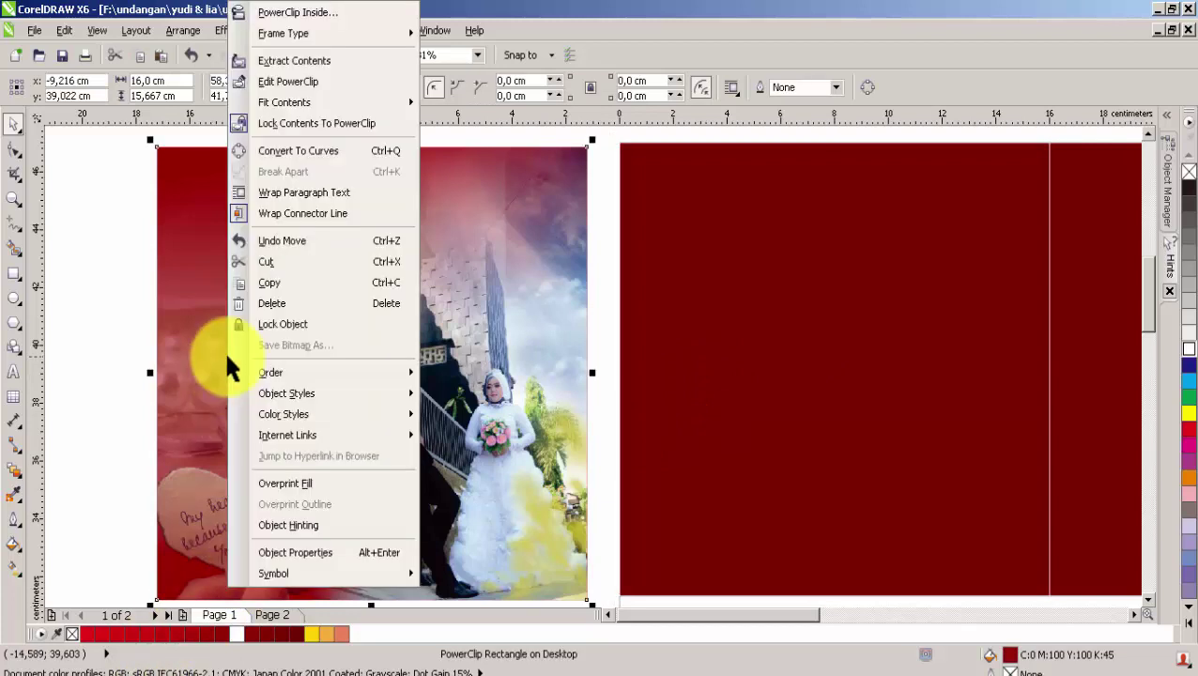
click(274, 60)
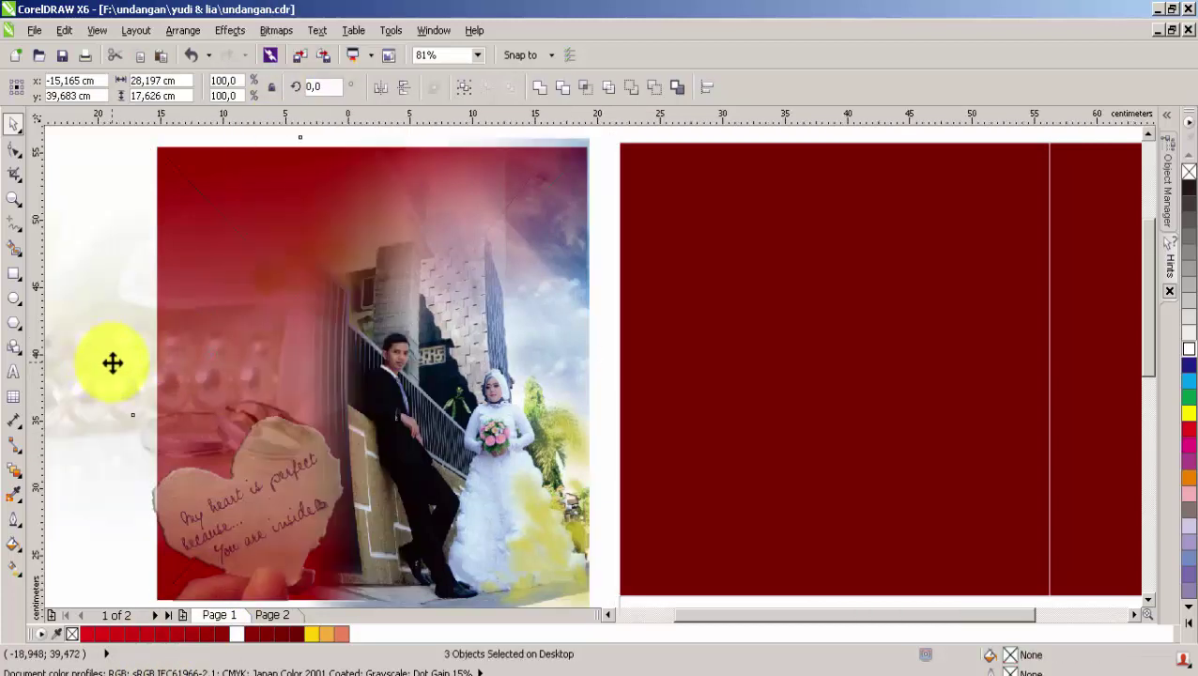
Move the extracted images up above their former frame and delete the empty PowerClip frame
scroll(117, 362, down, 3)
scroll(129, 377, down, 2)
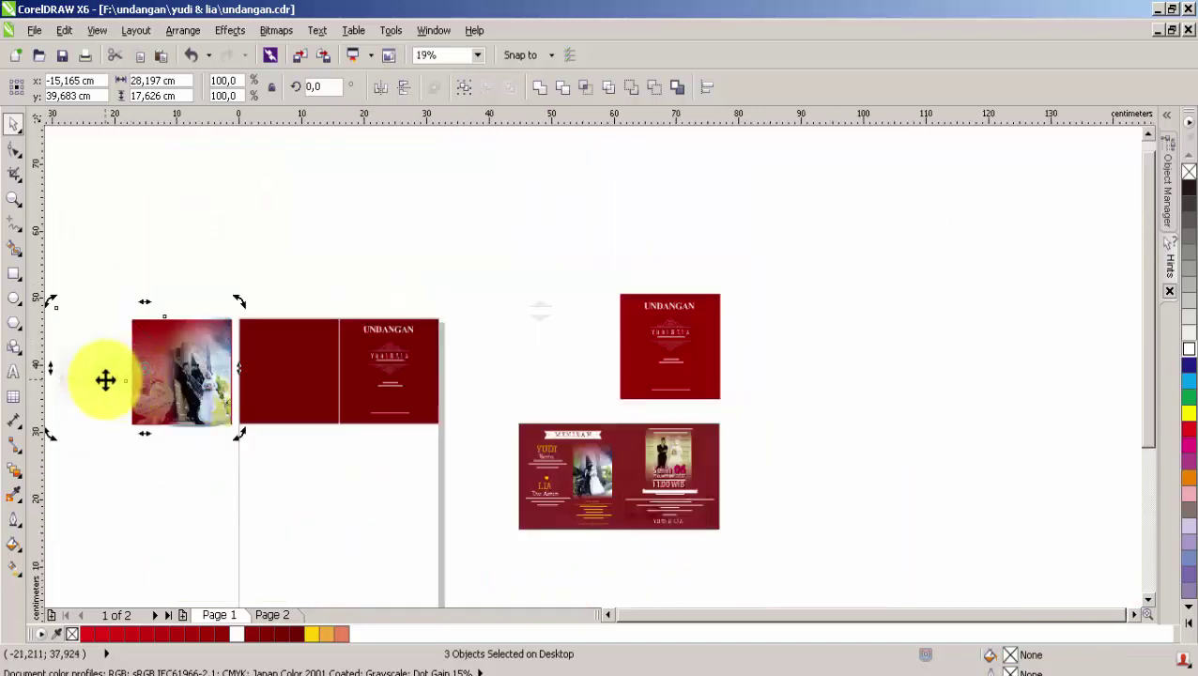
drag(104, 379, 107, 246)
click(316, 236)
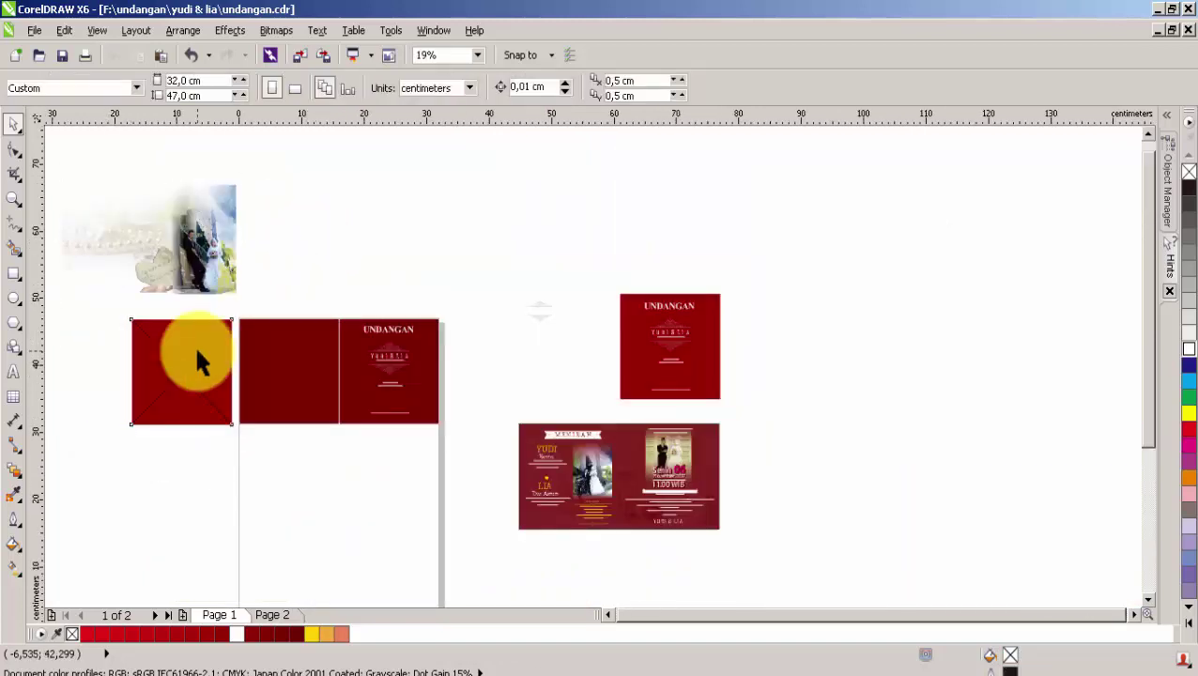
click(195, 349)
key(Delete)
Move the couple photo horizontally away from the faded heart image, placing it above the left panel
click(204, 269)
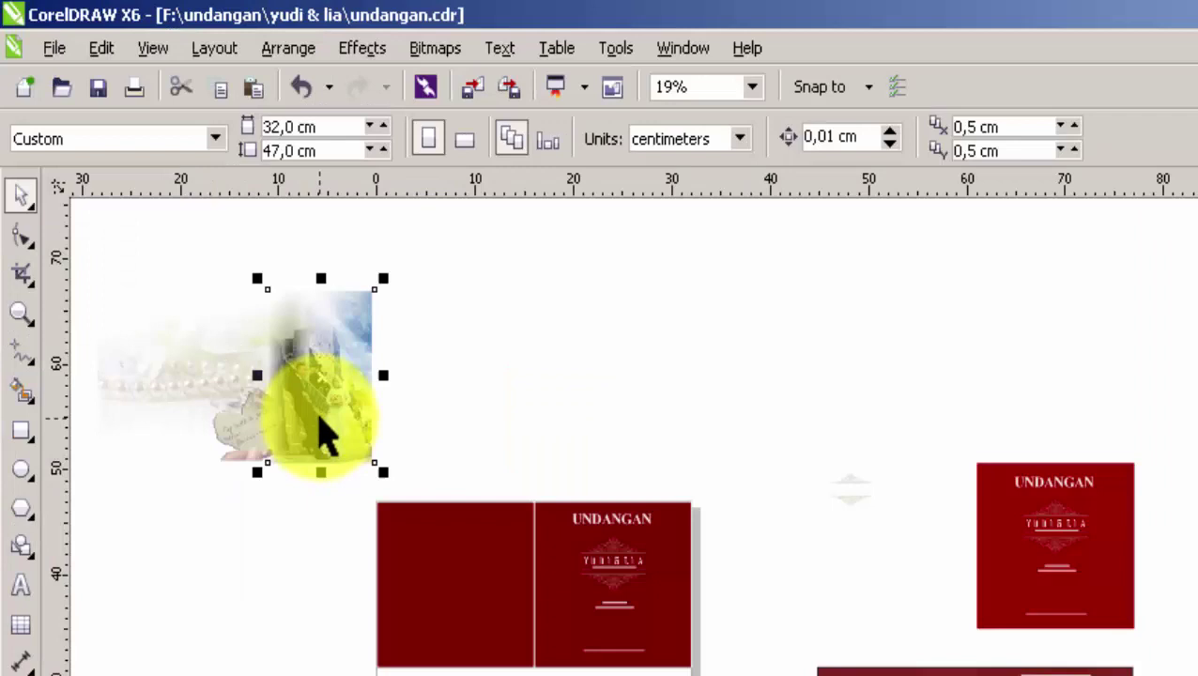
drag(320, 432, 512, 413)
click(427, 451)
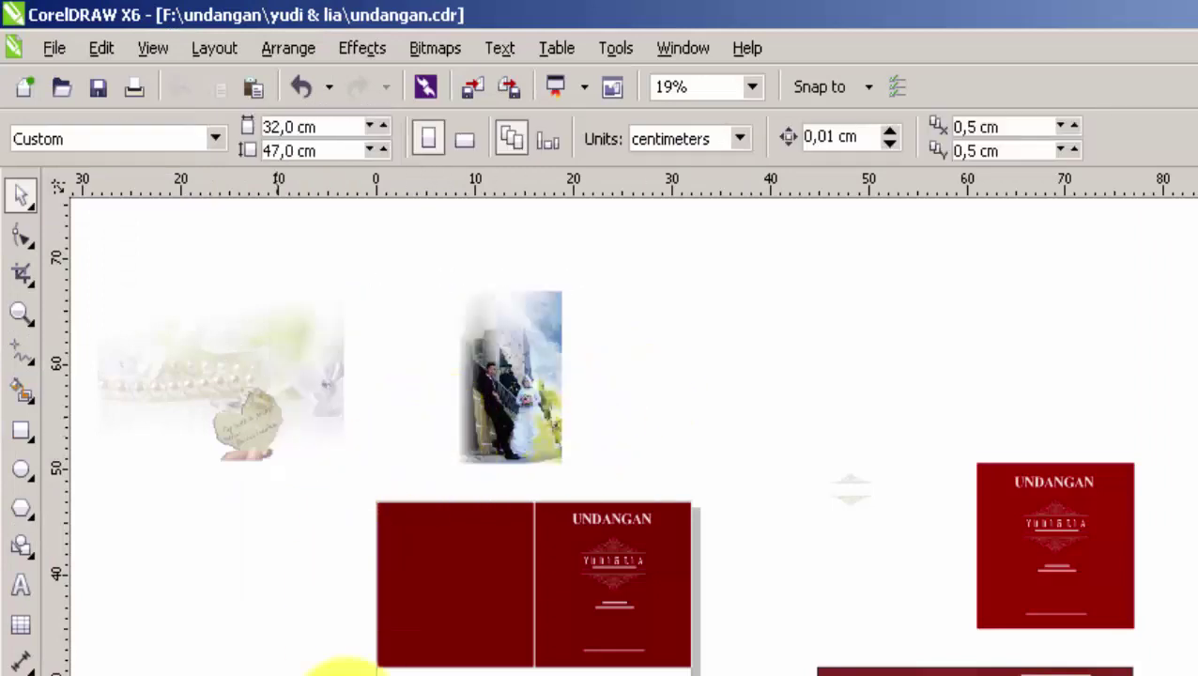
Switch to Windows Explorer and browse the wedding photos and PSD files in the invitation's folder
scroll(355, 361, up, 2)
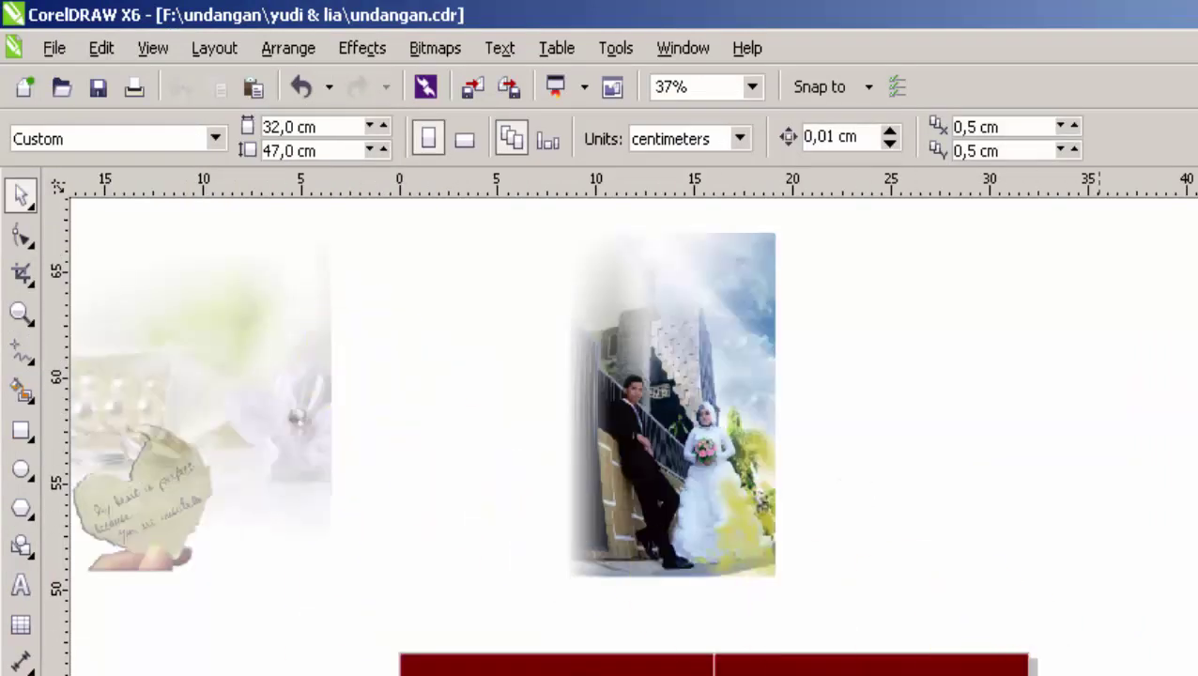
scroll(629, 432, down, 3)
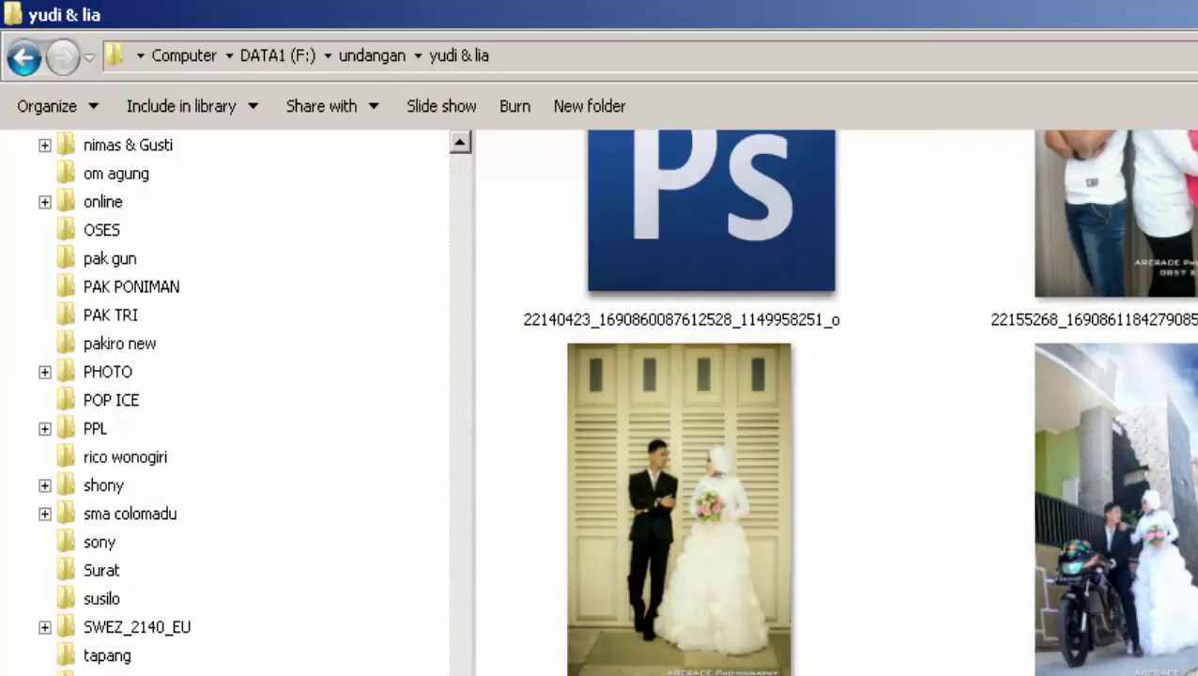
scroll(709, 397, up, 3)
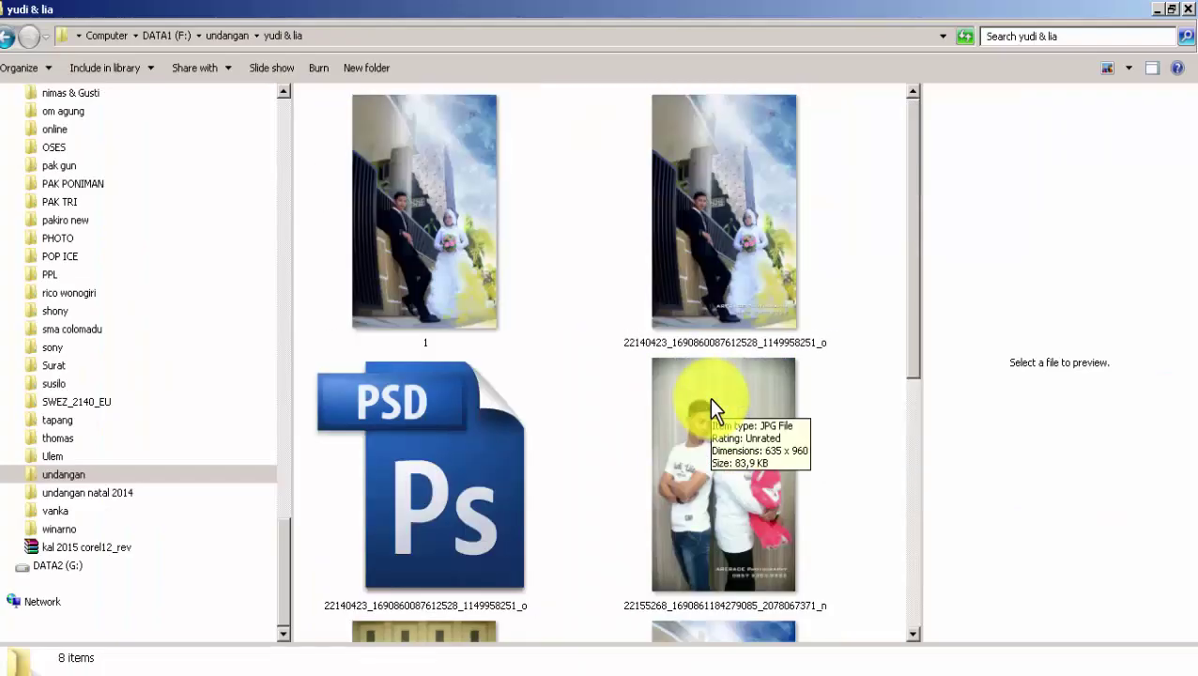
Import the outdoor couple photo from the folder into the CorelDRAW invitation and scale it to 38.7% over the left panel
drag(461, 246, 273, 668)
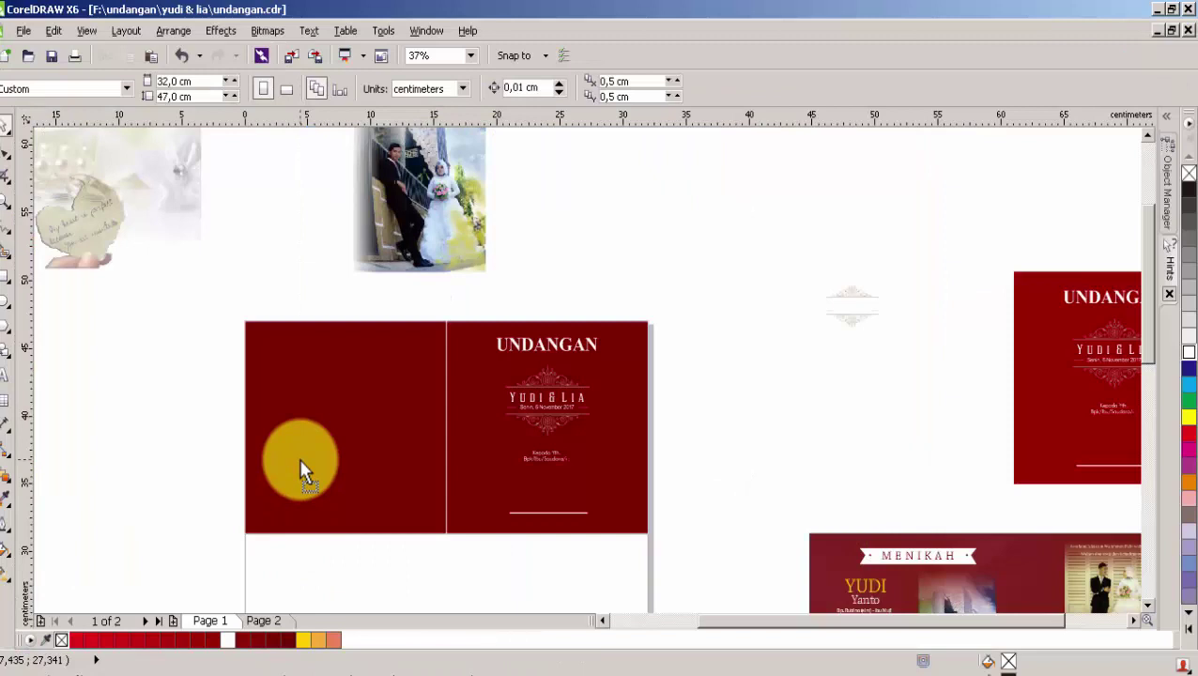
drag(300, 470, 315, 500)
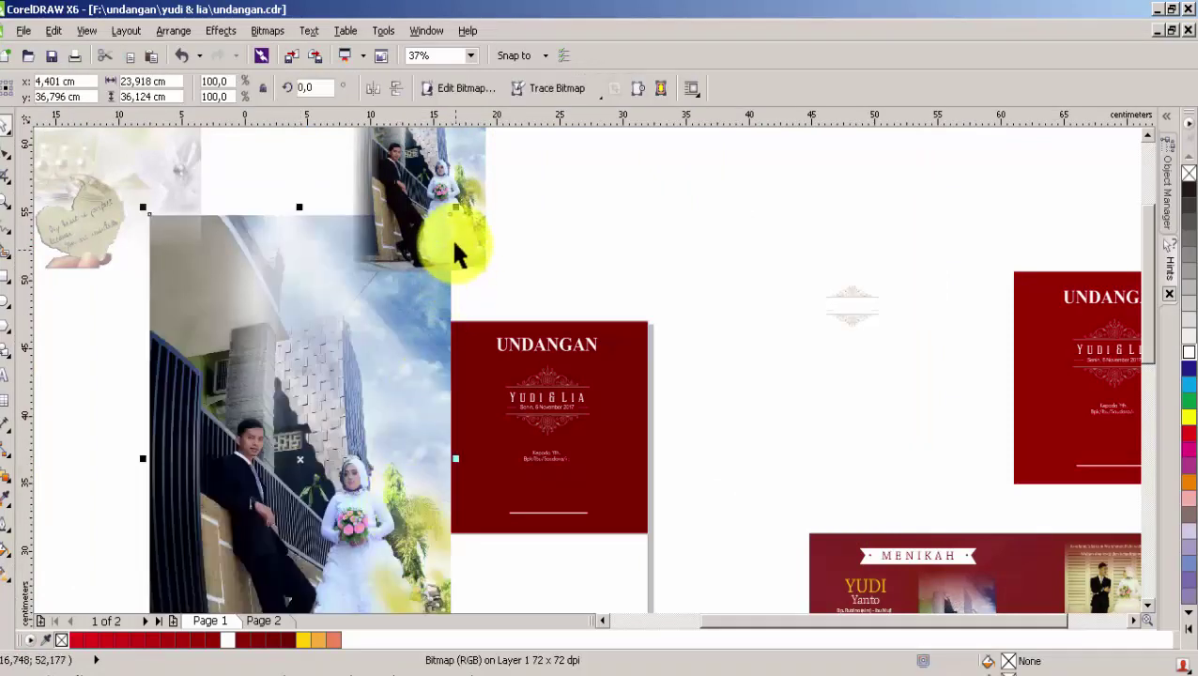
drag(455, 211, 359, 361)
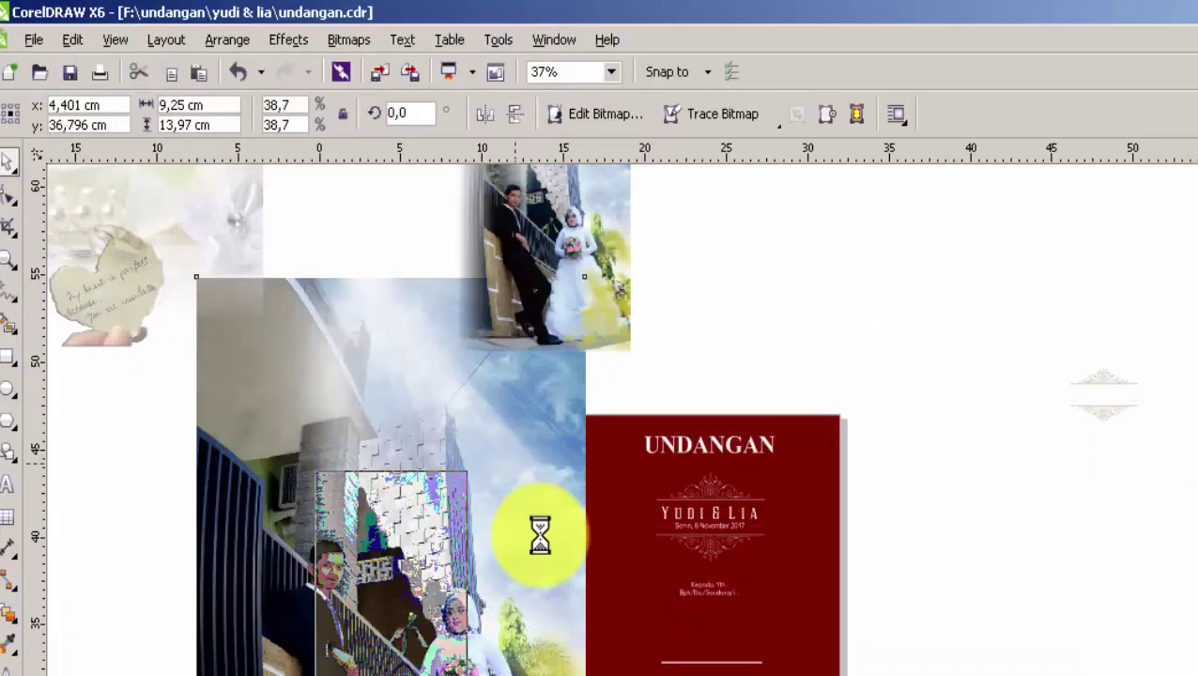
PowerClip the scaled couple photo inside the left dark red panel
click(282, 42)
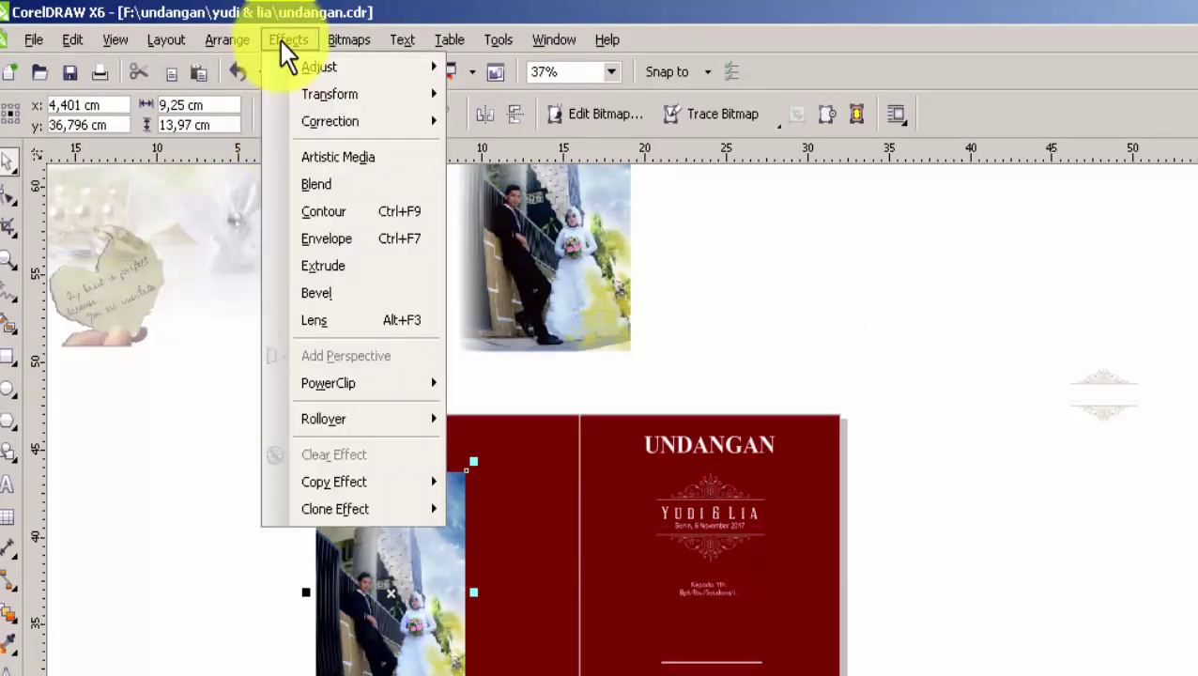
mouse_move(357, 385)
click(504, 399)
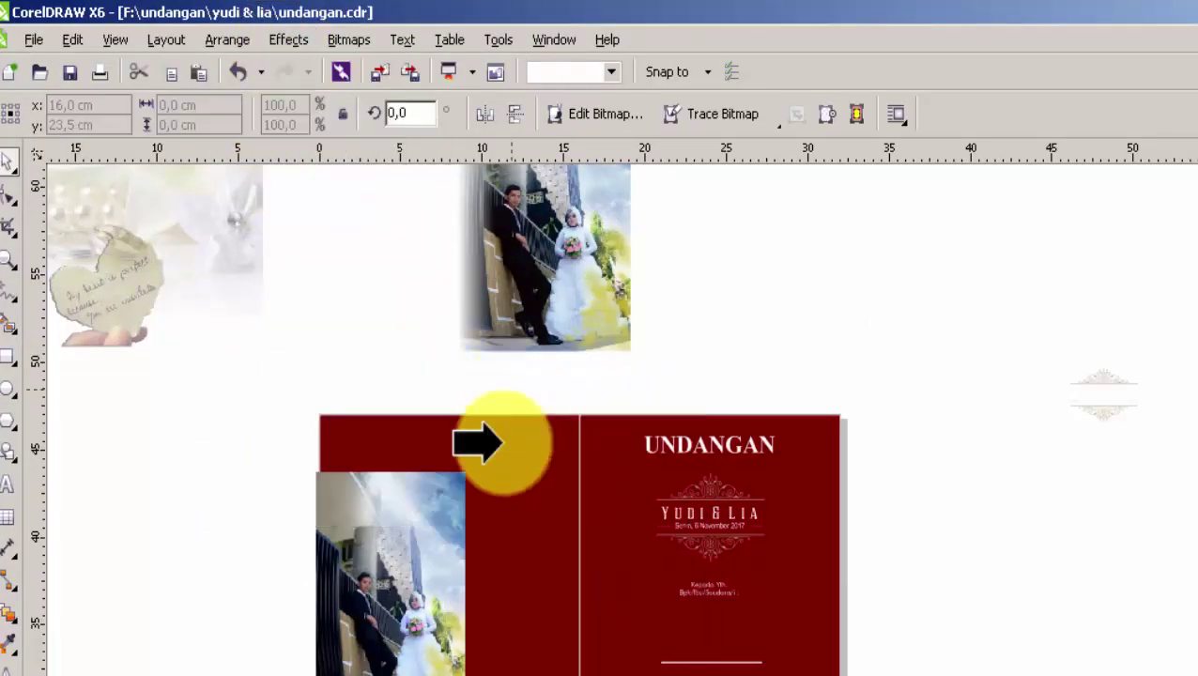
click(498, 478)
Edit the left panel's PowerClip, align the couple photo with its upper right corner, and enlarge it to cover the panel's full height
right_click(407, 518)
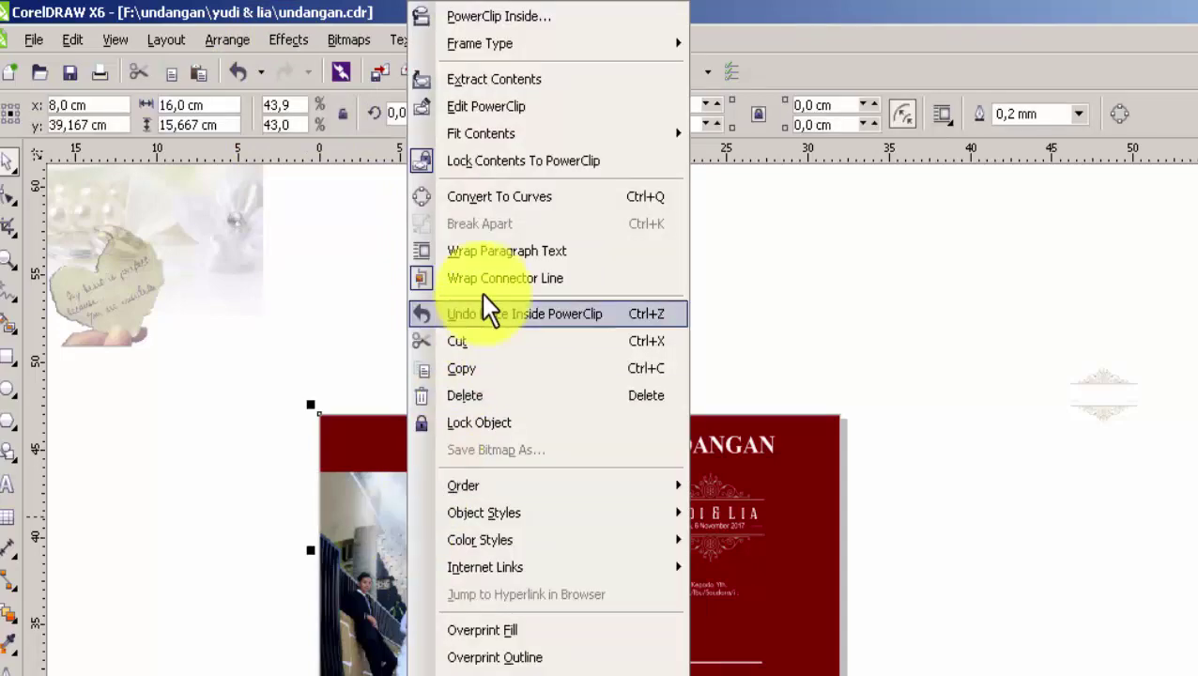
click(458, 98)
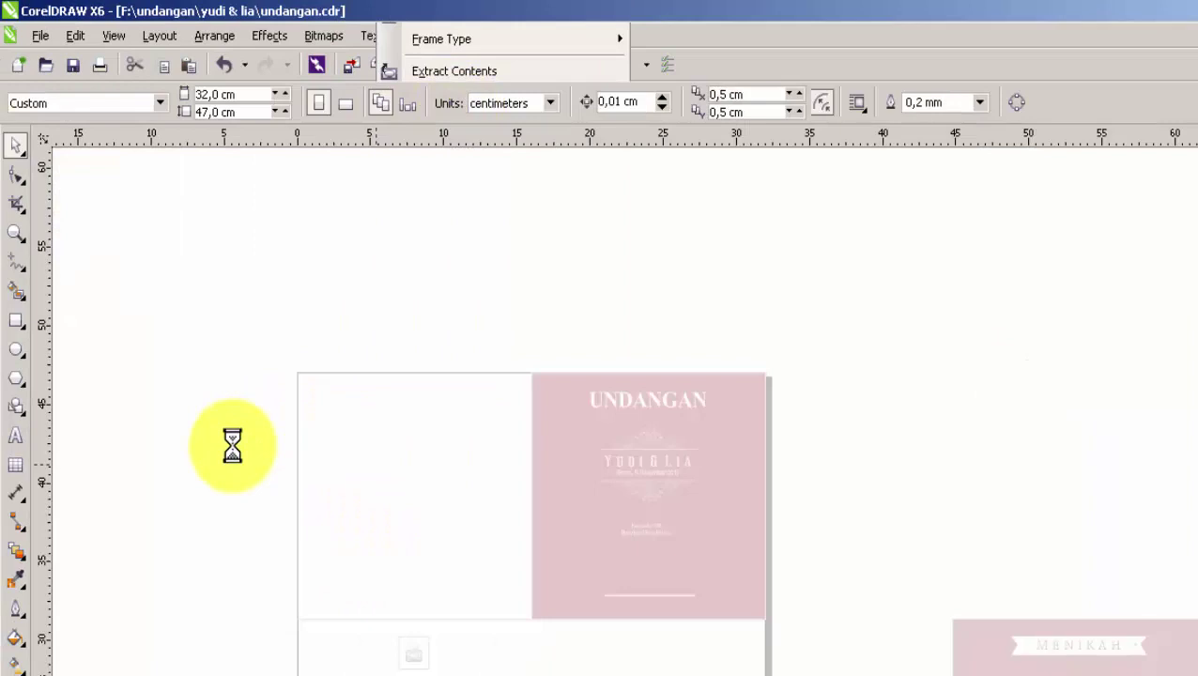
click(373, 519)
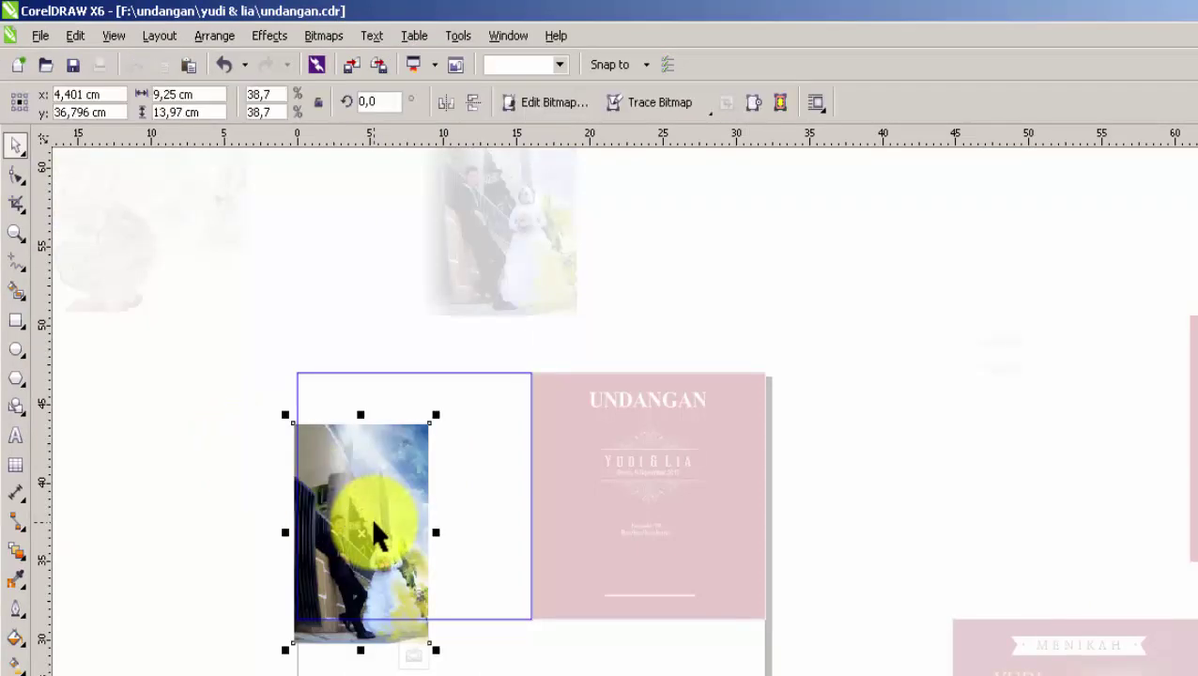
drag(373, 519, 478, 469)
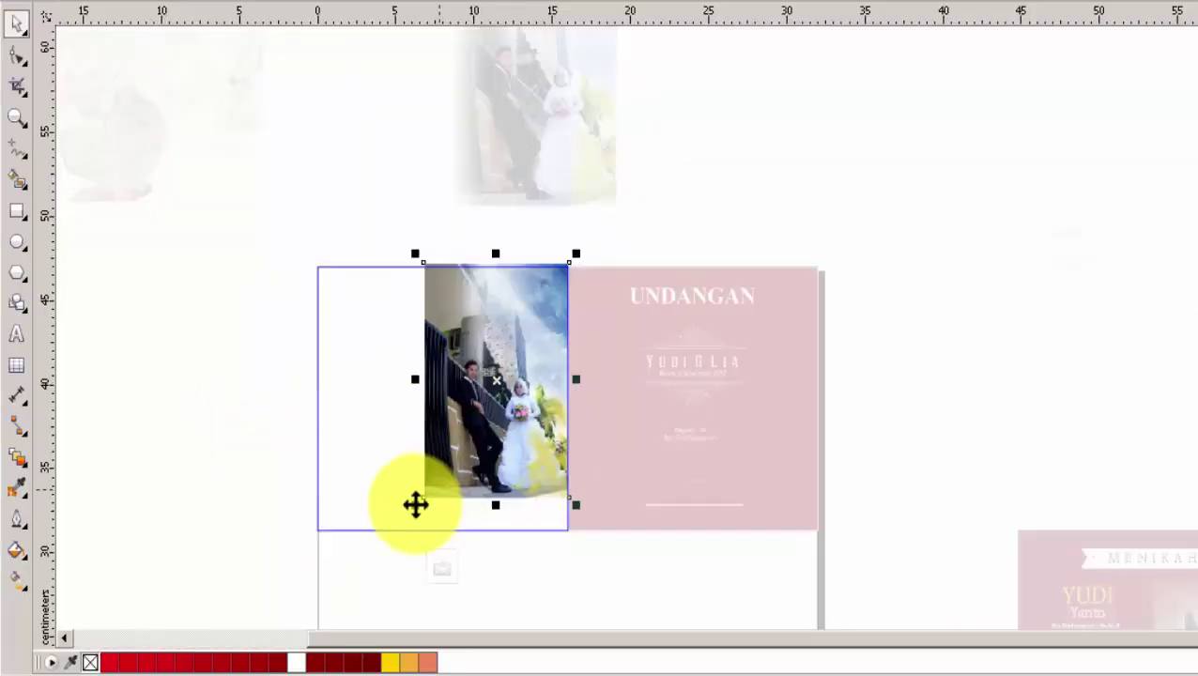
drag(415, 505, 375, 543)
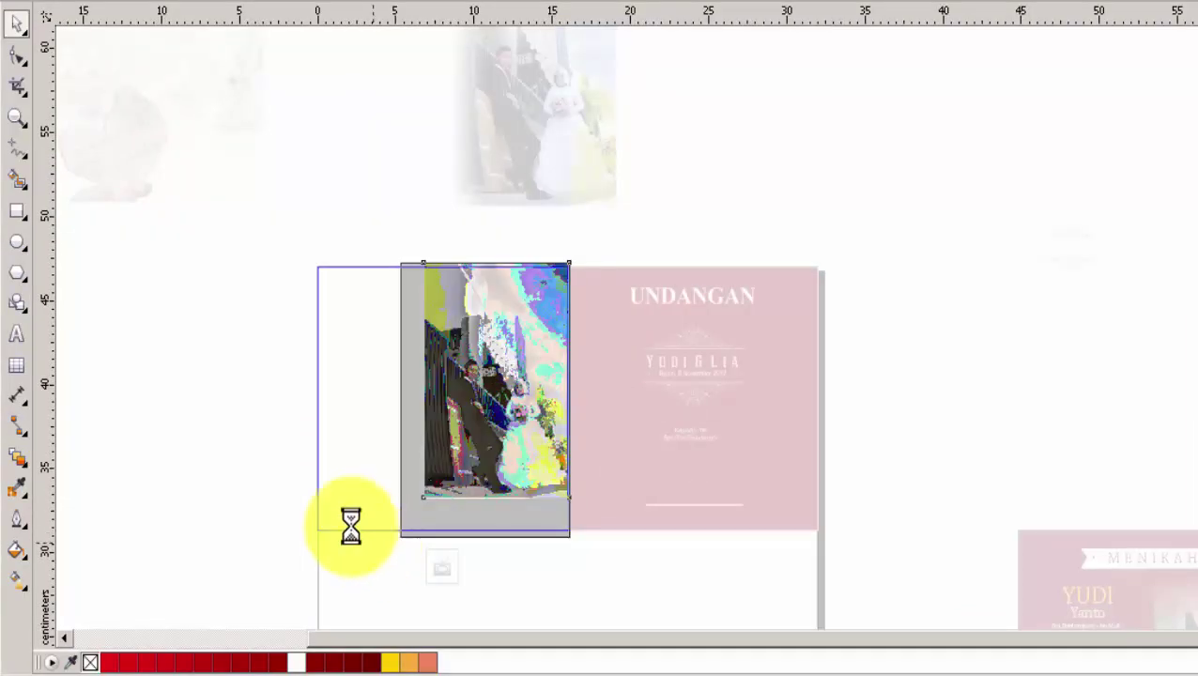
Fade the couple photo's left edge with a linear transparency running from the edge to the groom's sleeve
click(17, 116)
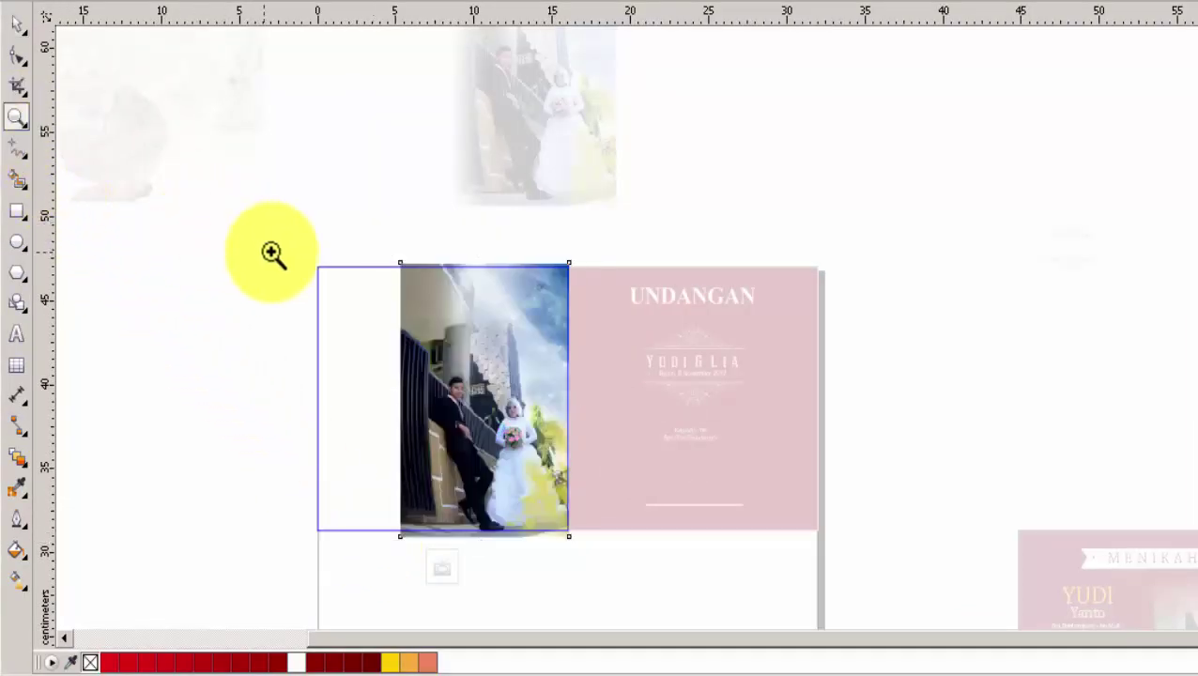
drag(301, 252, 611, 552)
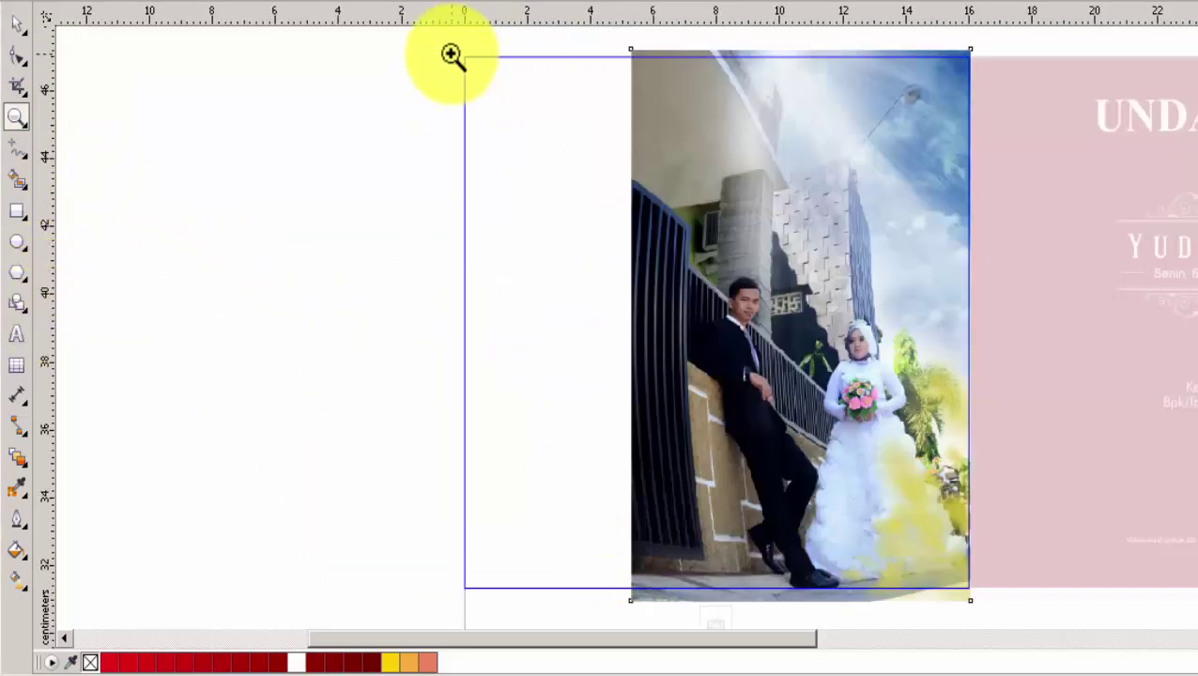
drag(452, 55, 981, 593)
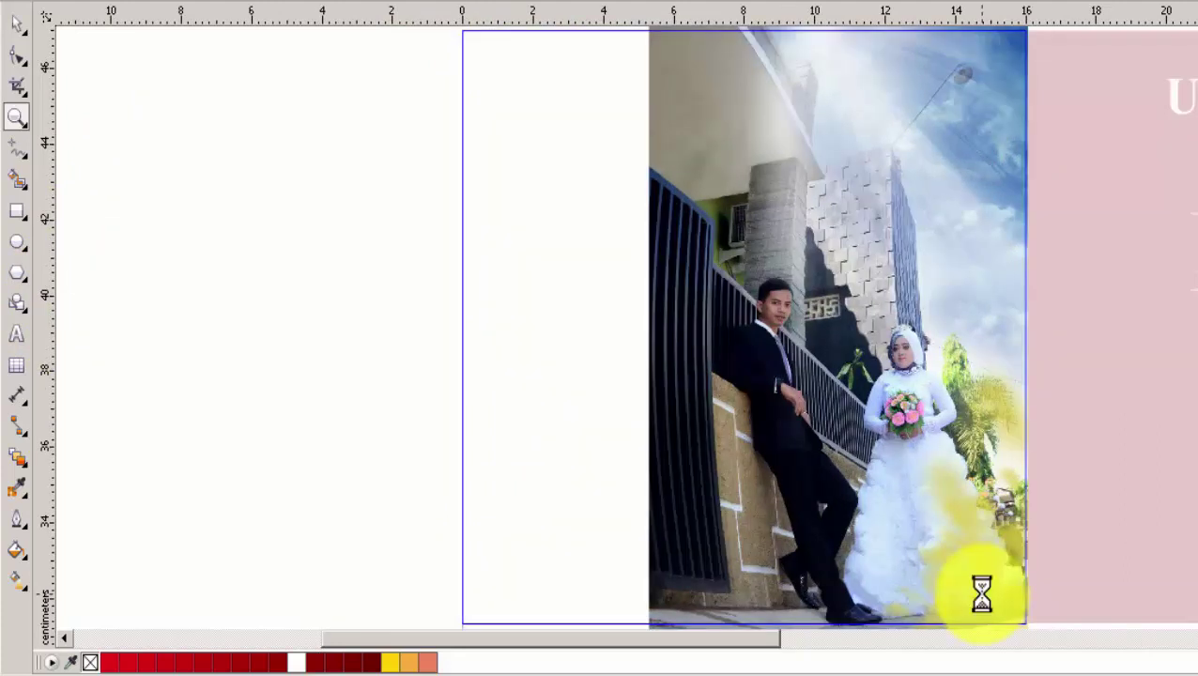
click(26, 474)
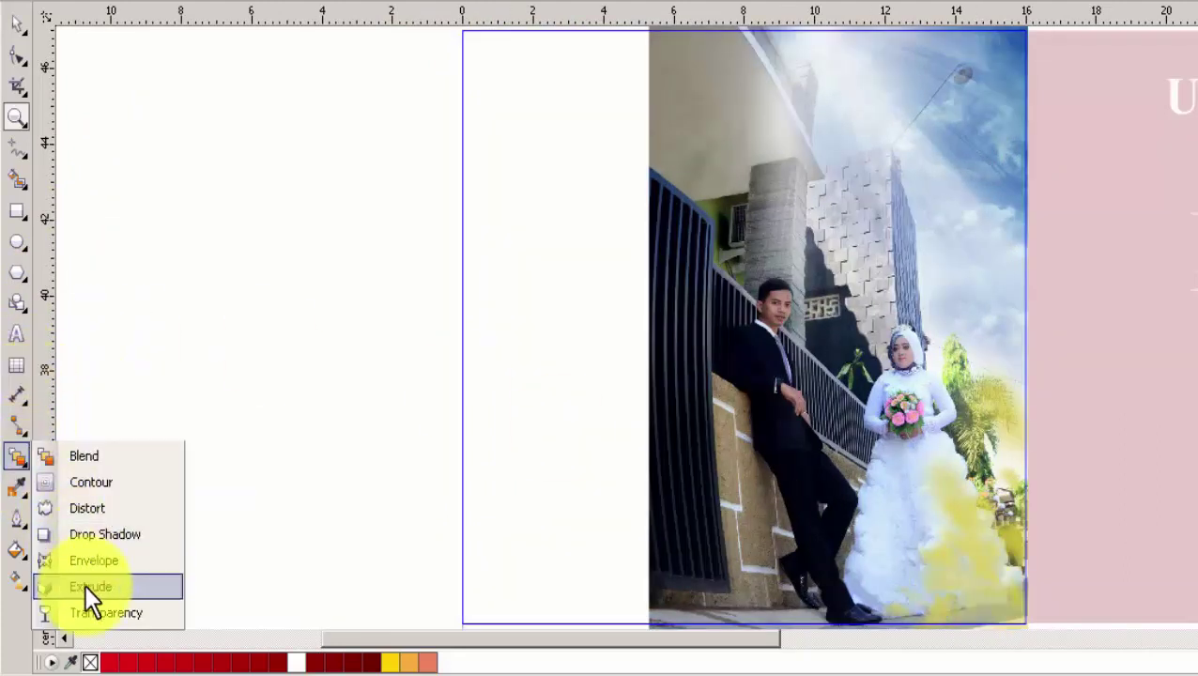
click(105, 611)
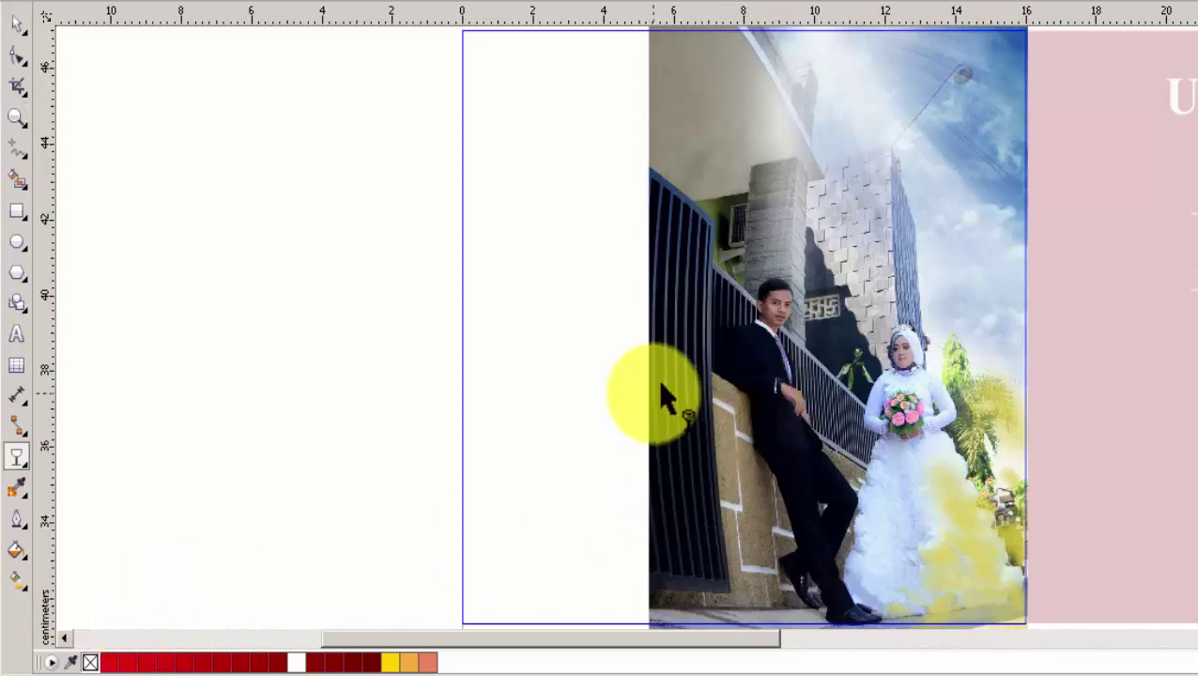
drag(647, 392, 748, 399)
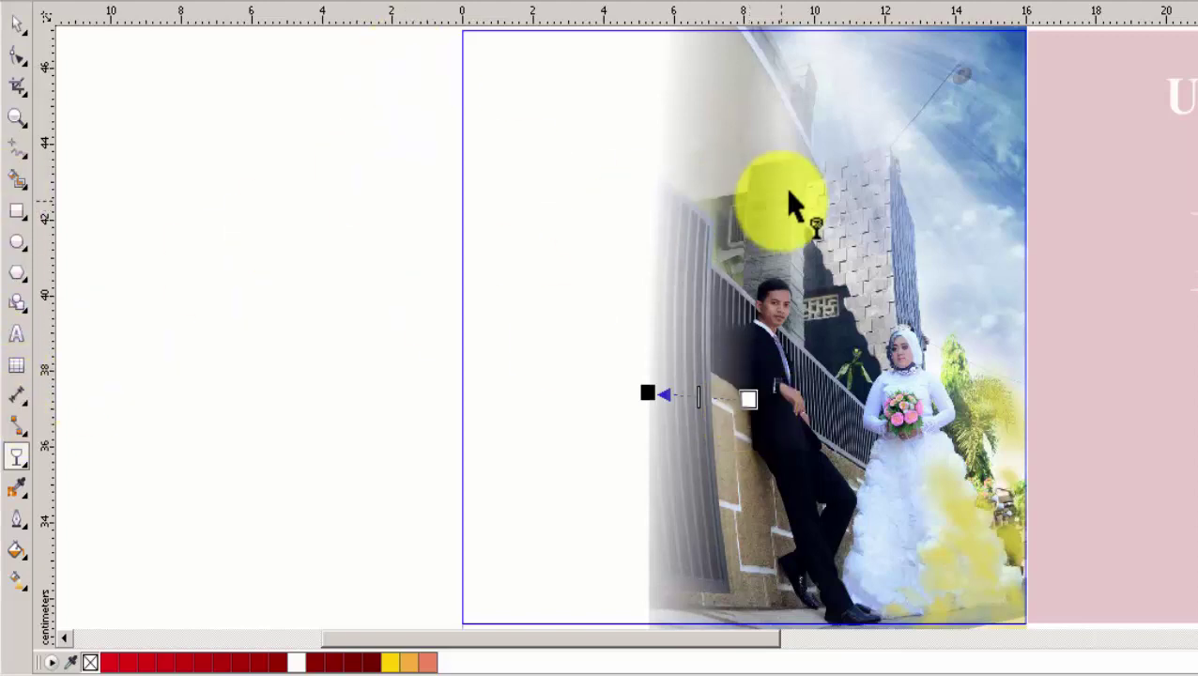
Level the photo's transparency direction so the fade runs exactly horizontally, and finish editing the PowerClip
key(space)
click(312, 312)
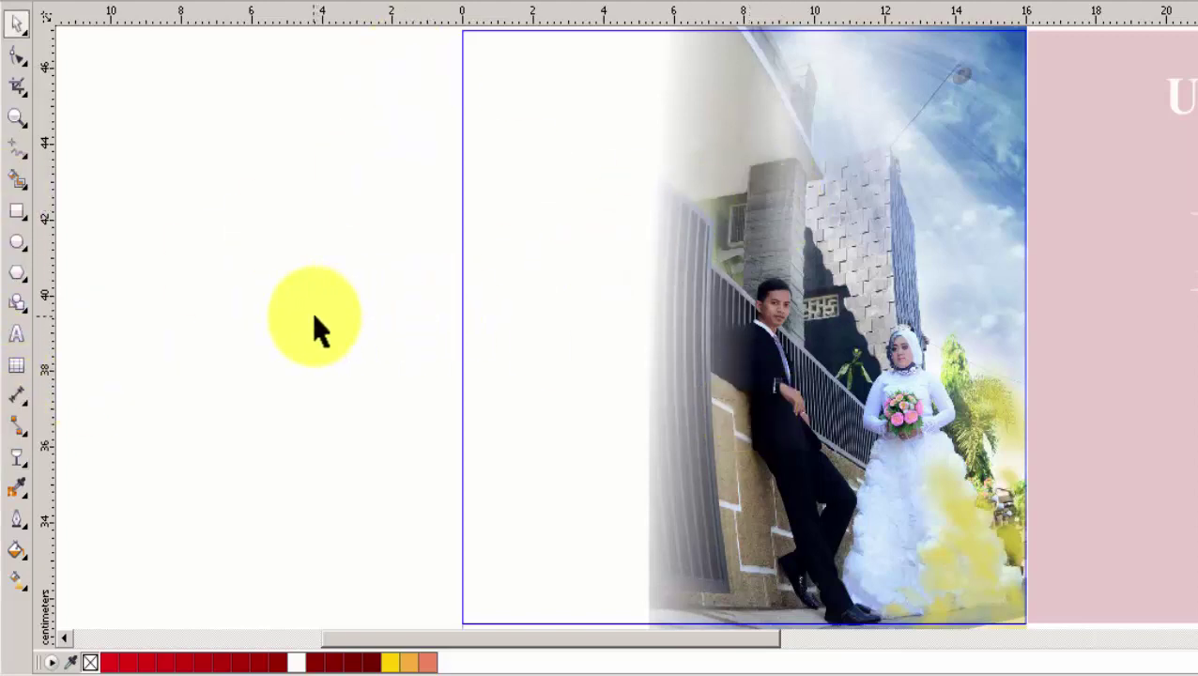
click(731, 317)
click(17, 457)
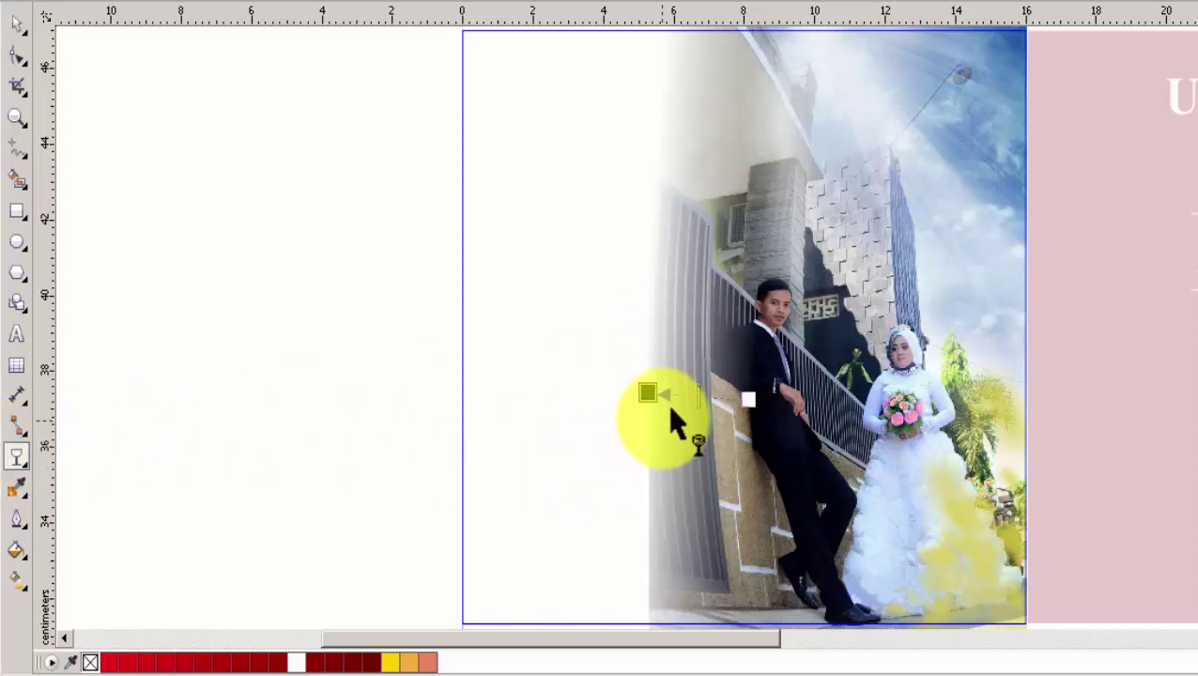
scroll(670, 404, up, 2)
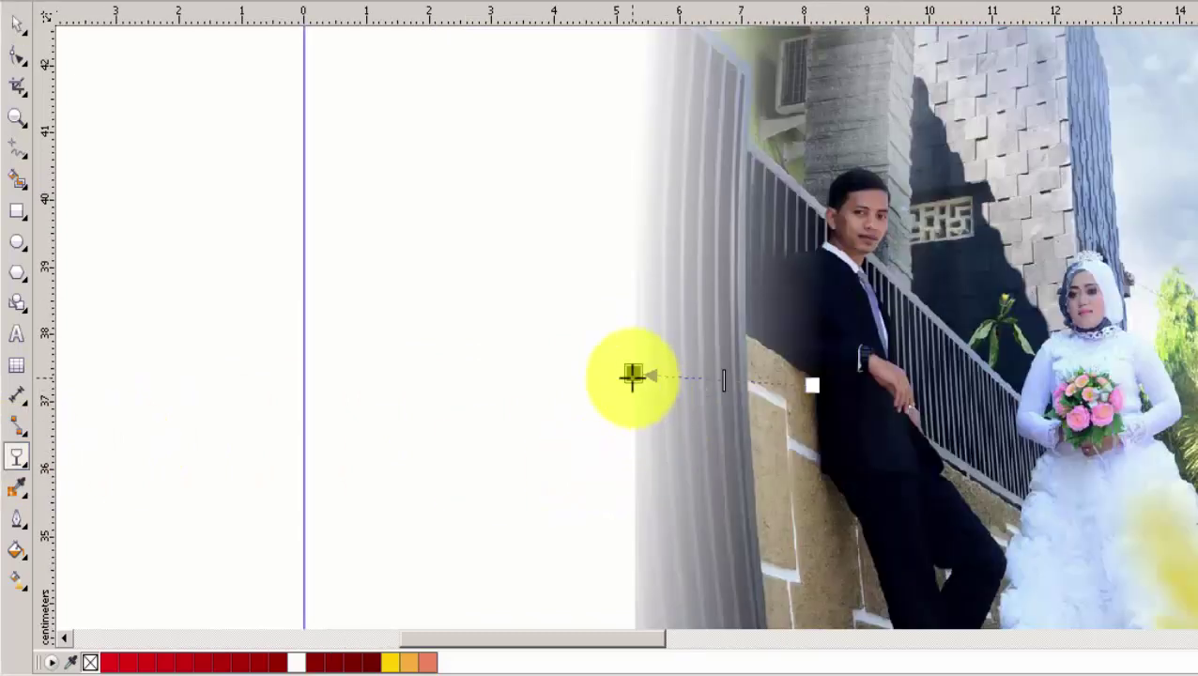
drag(635, 385, 634, 385)
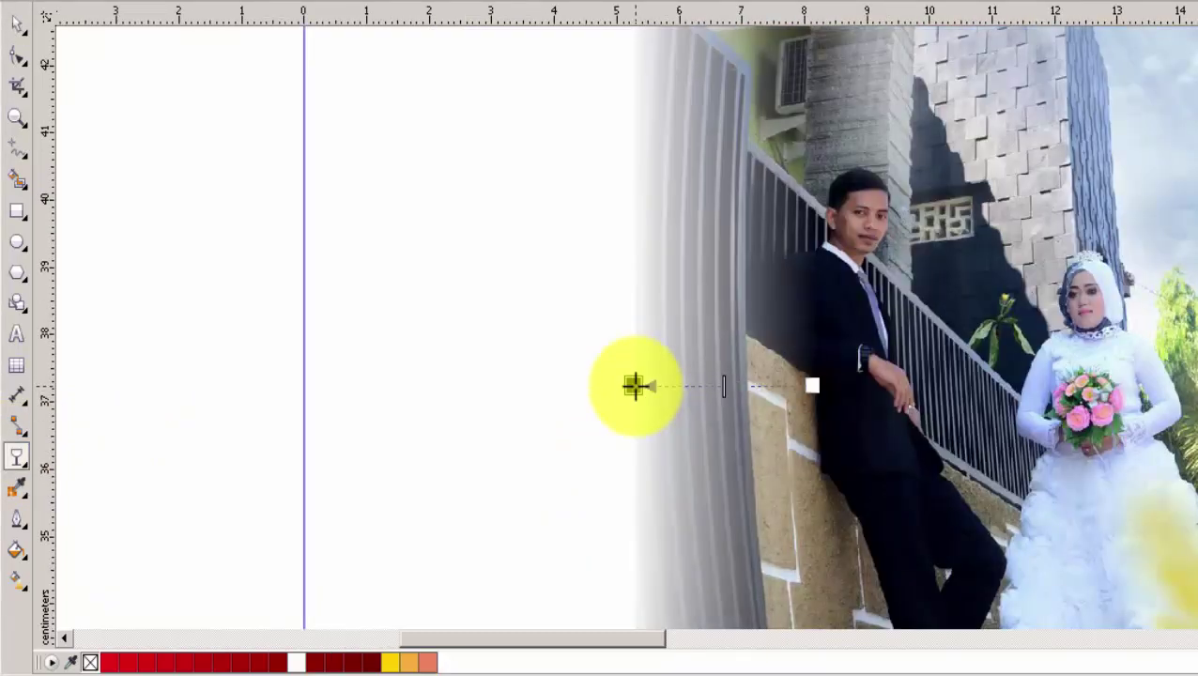
scroll(635, 385, down, 3)
key(space)
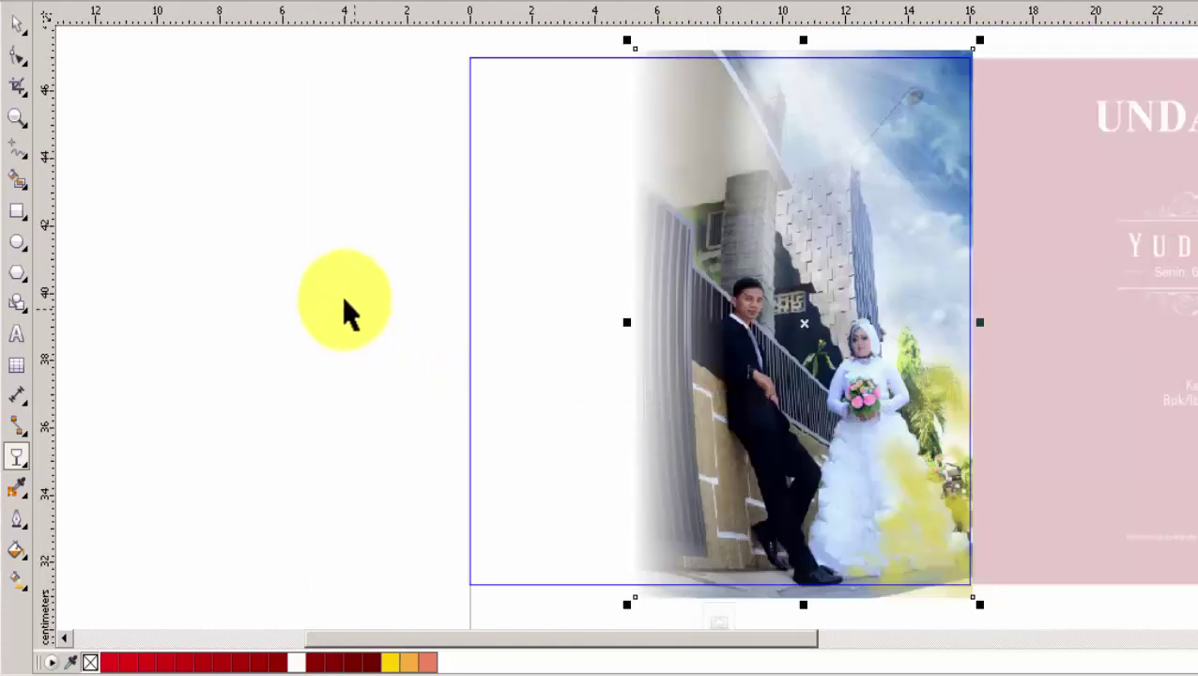
scroll(552, 379, down, 2)
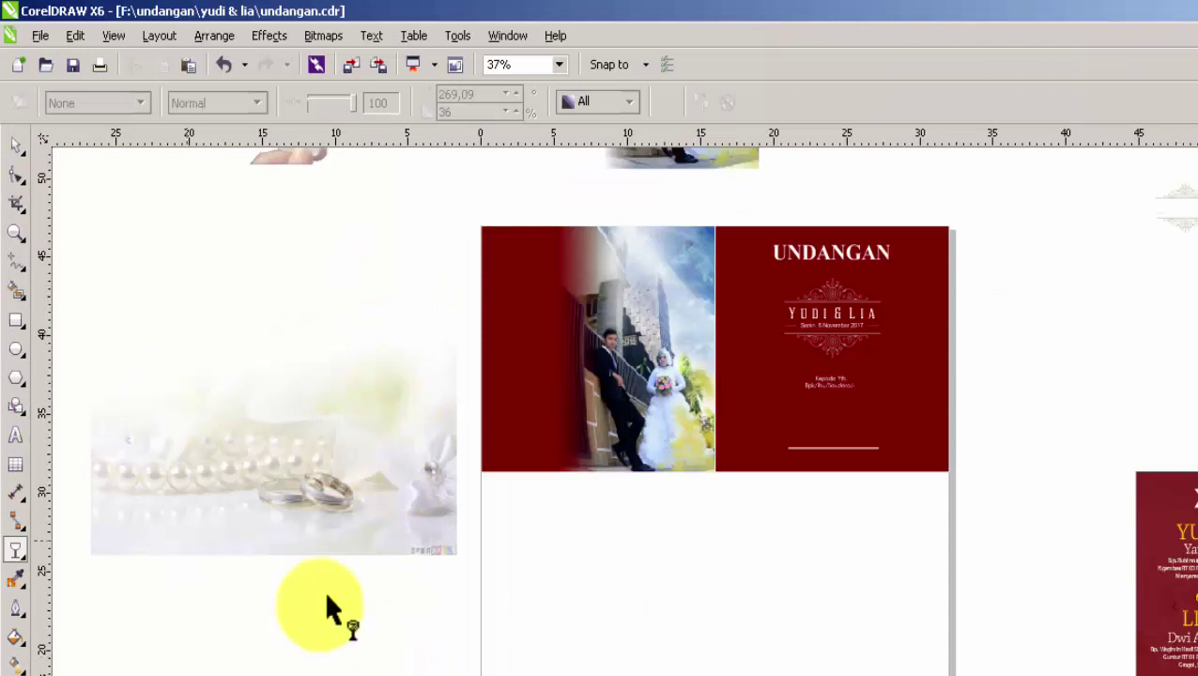
PowerClip the pearls and rings image inside the left panel together with the couple photo
click(388, 489)
click(267, 38)
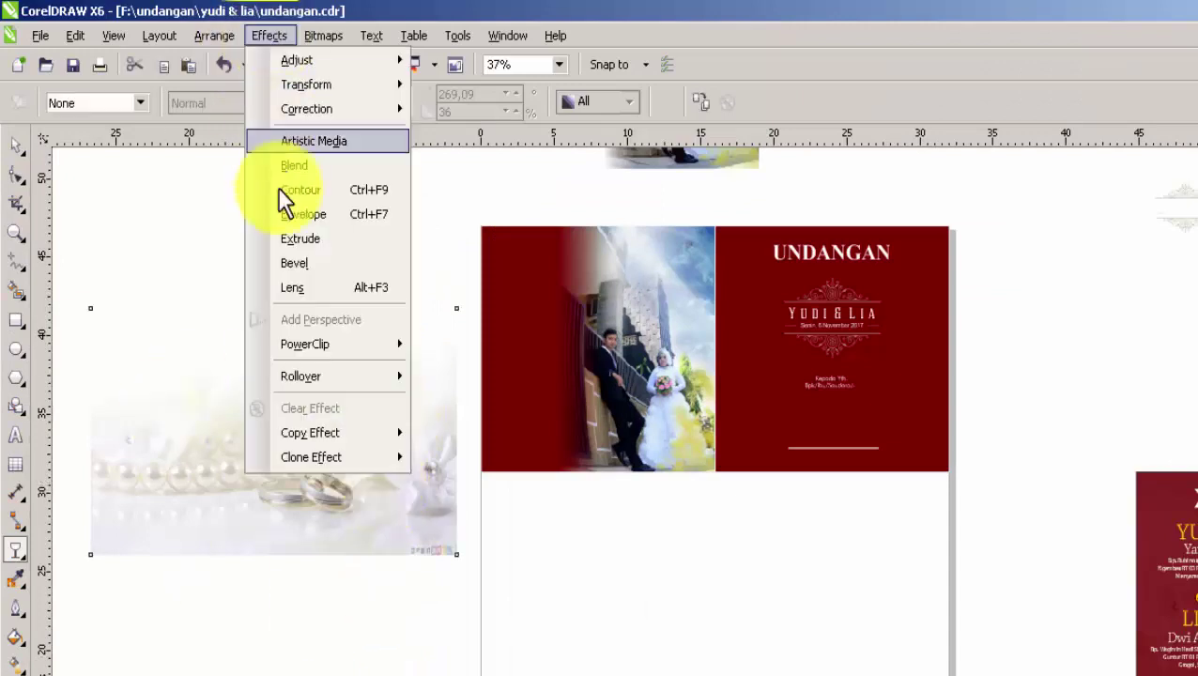
mouse_move(335, 344)
click(492, 347)
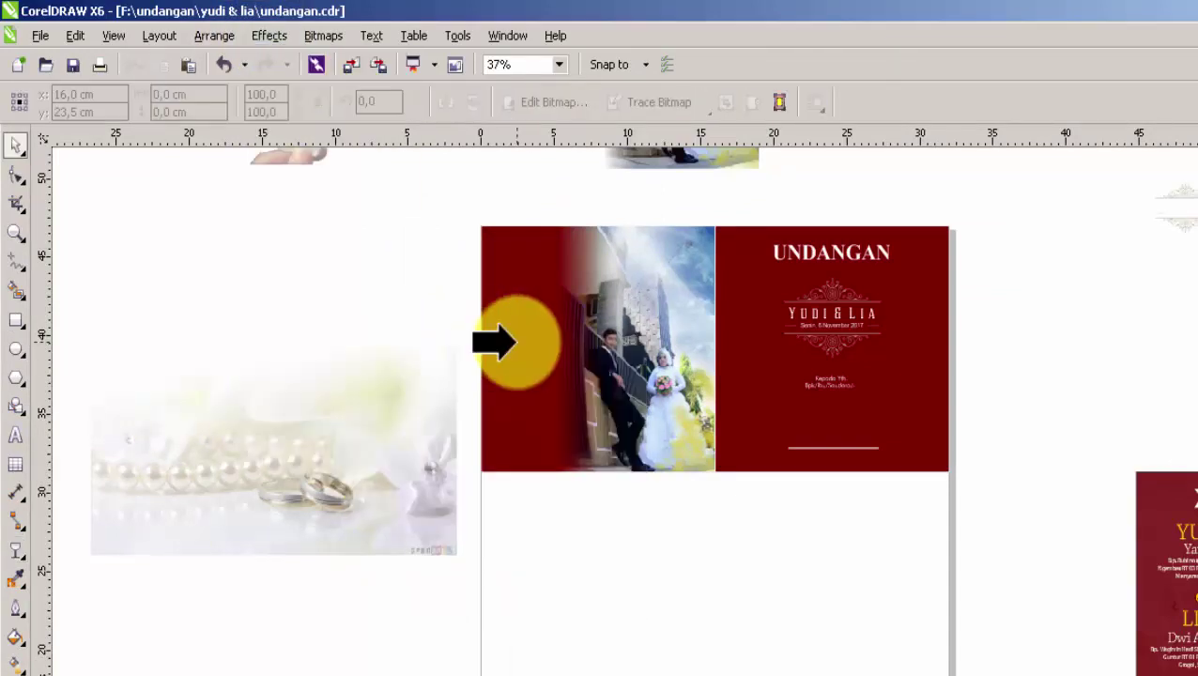
click(514, 343)
right_click(517, 344)
key(Escape)
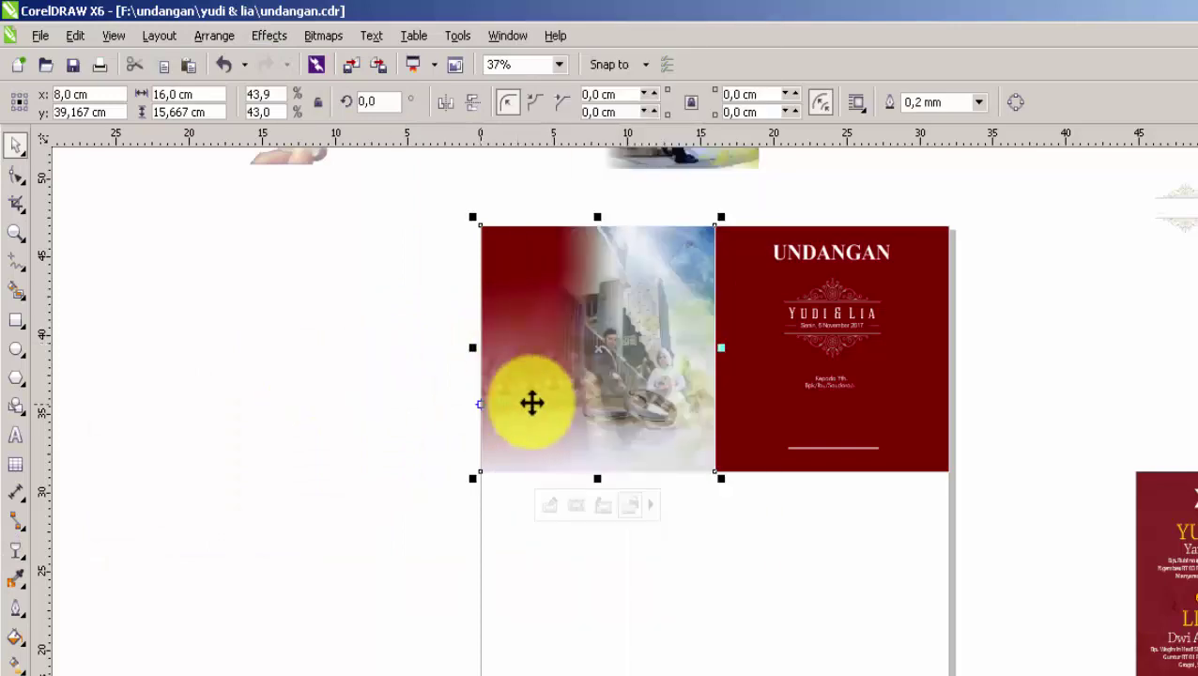
Edit the PowerClip, send the rings image back one behind the couple photo, and move it about 7.5 cm left
scroll(580, 348, up, 2)
right_click(519, 359)
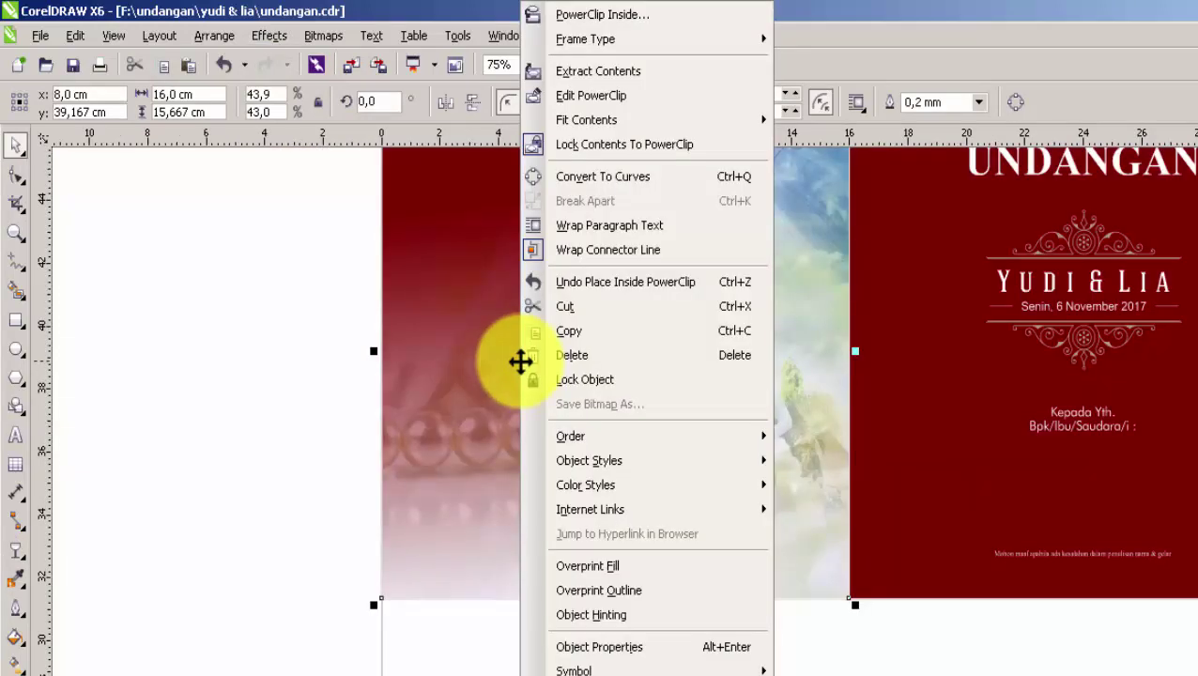
click(626, 95)
click(495, 327)
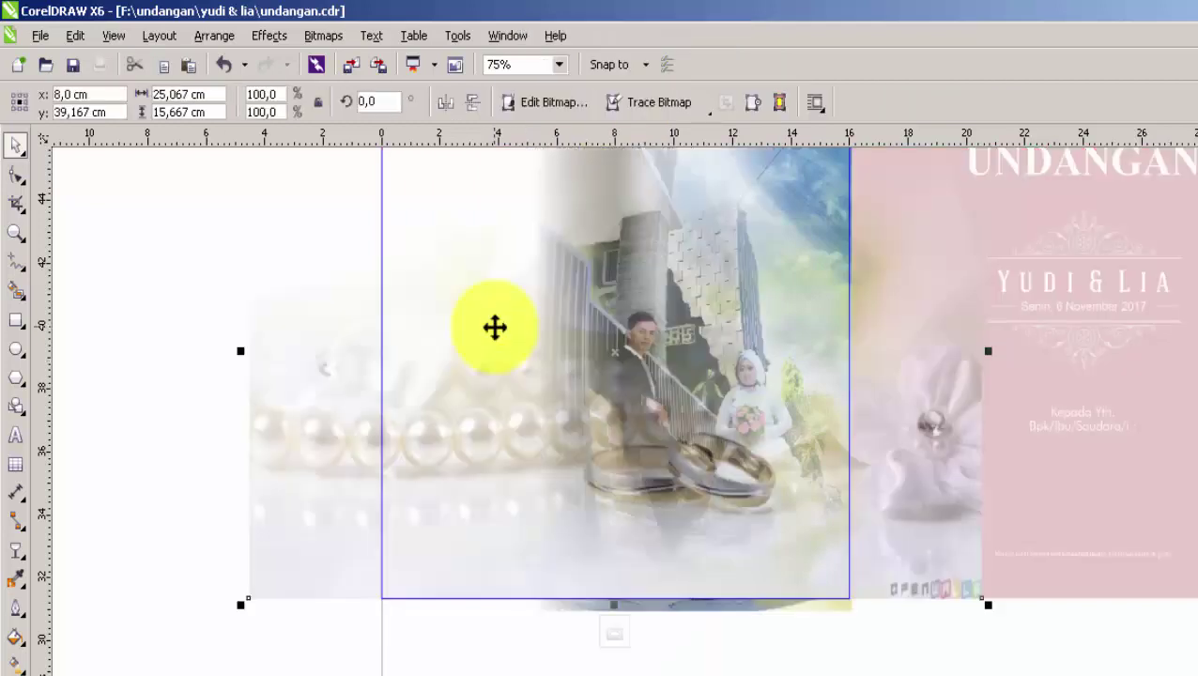
right_click(495, 326)
mouse_move(600, 434)
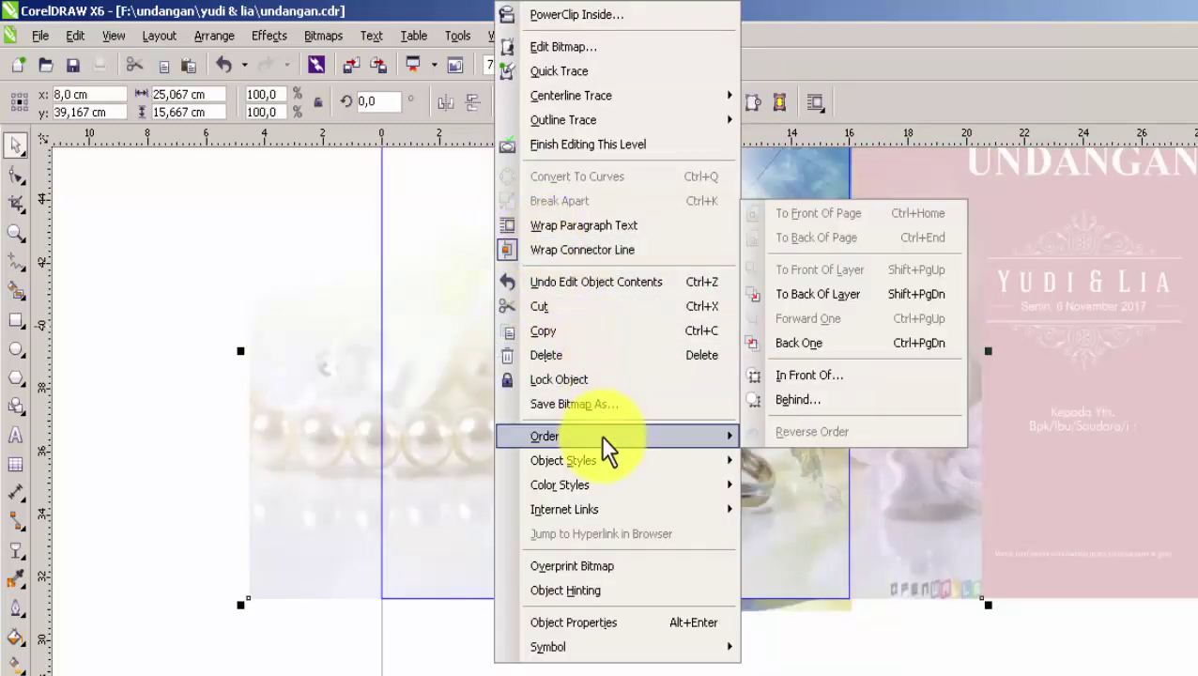
click(857, 340)
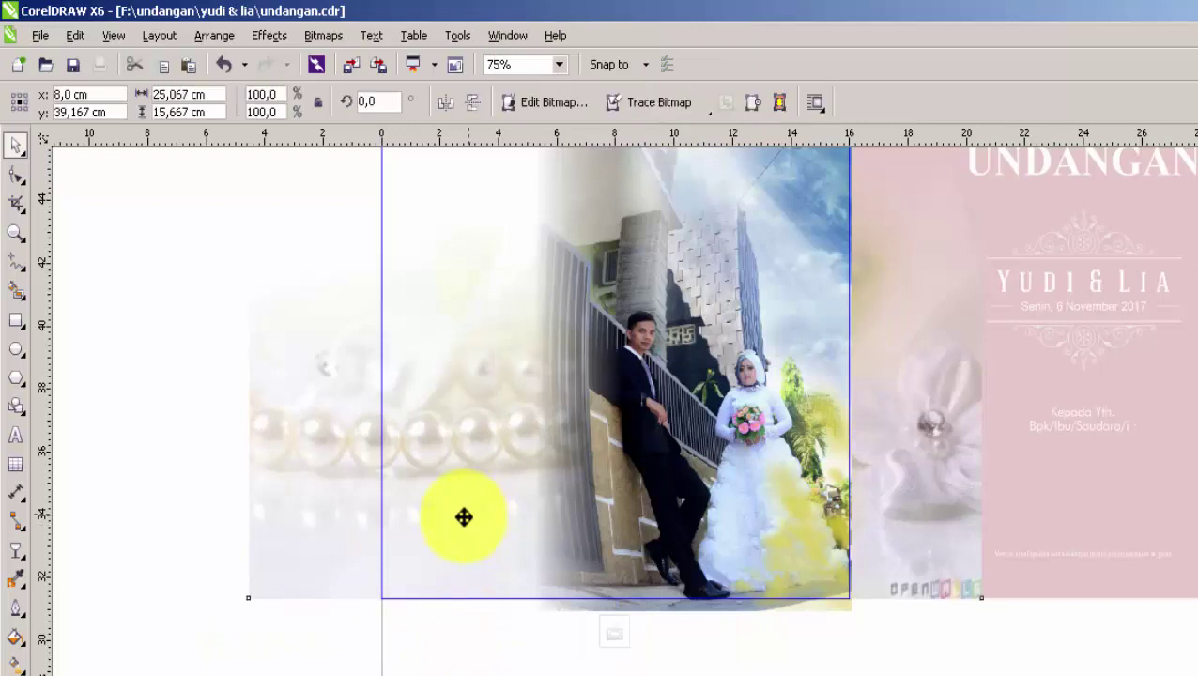
drag(463, 517, 254, 527)
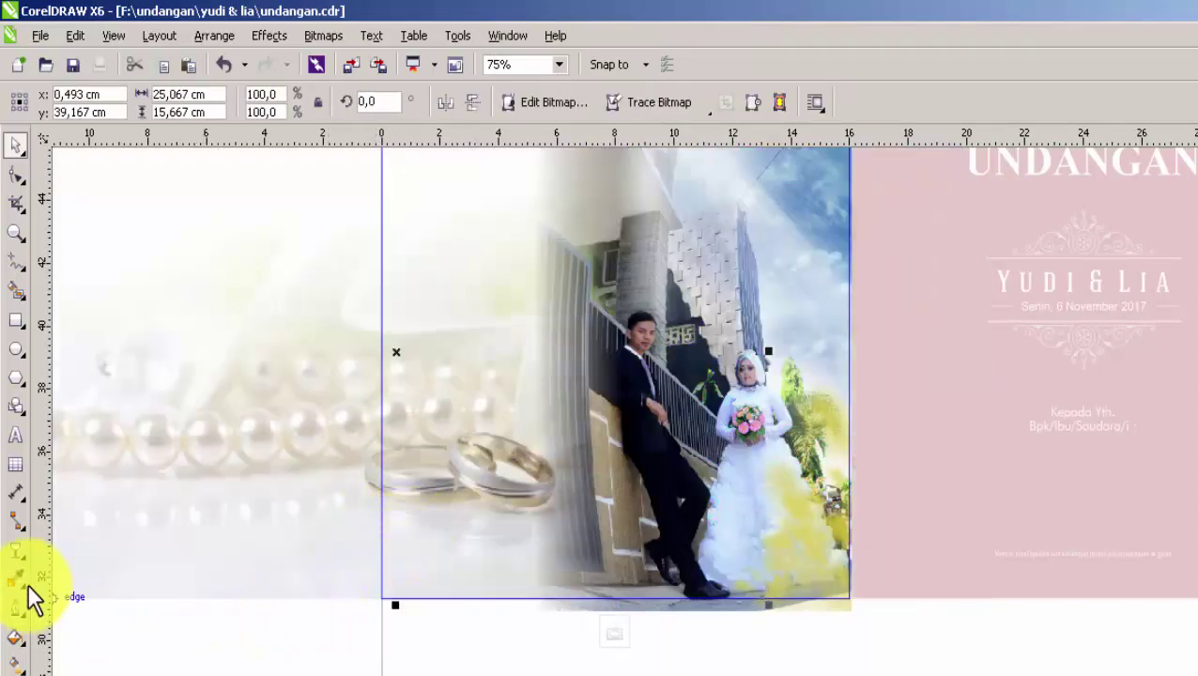
Fade the rings image's bottom edge with a linear transparency, move the image up within the panel, and finish editing the PowerClip
click(16, 552)
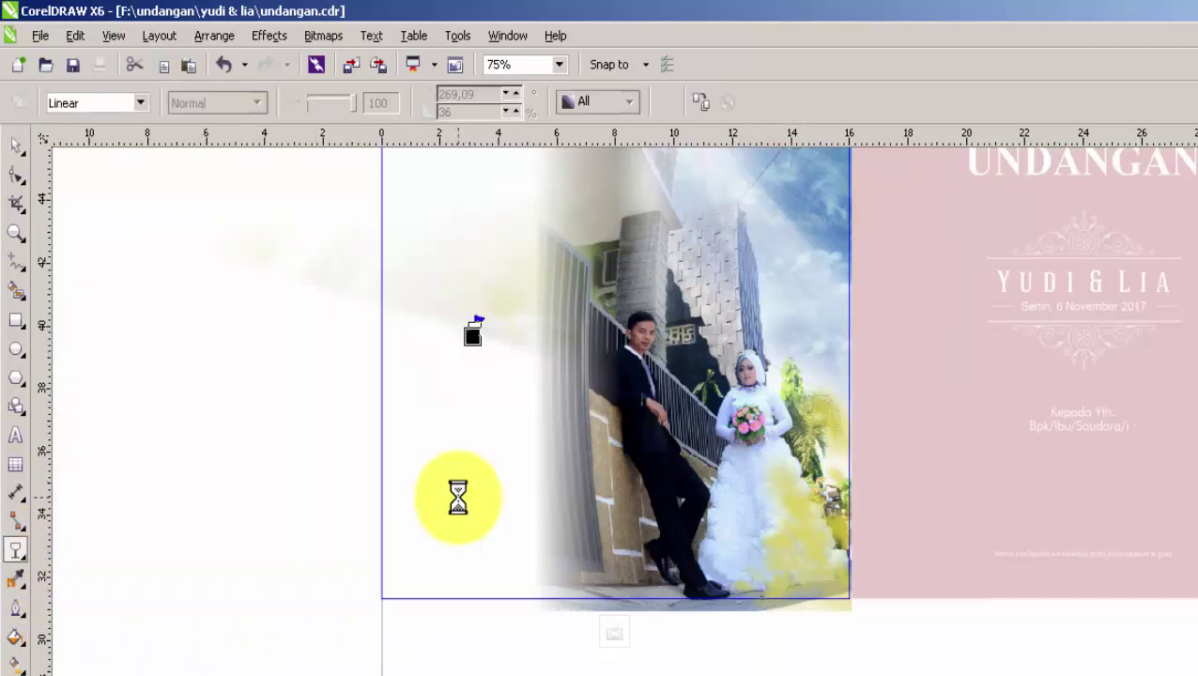
key(ctrl+z)
drag(474, 525, 469, 588)
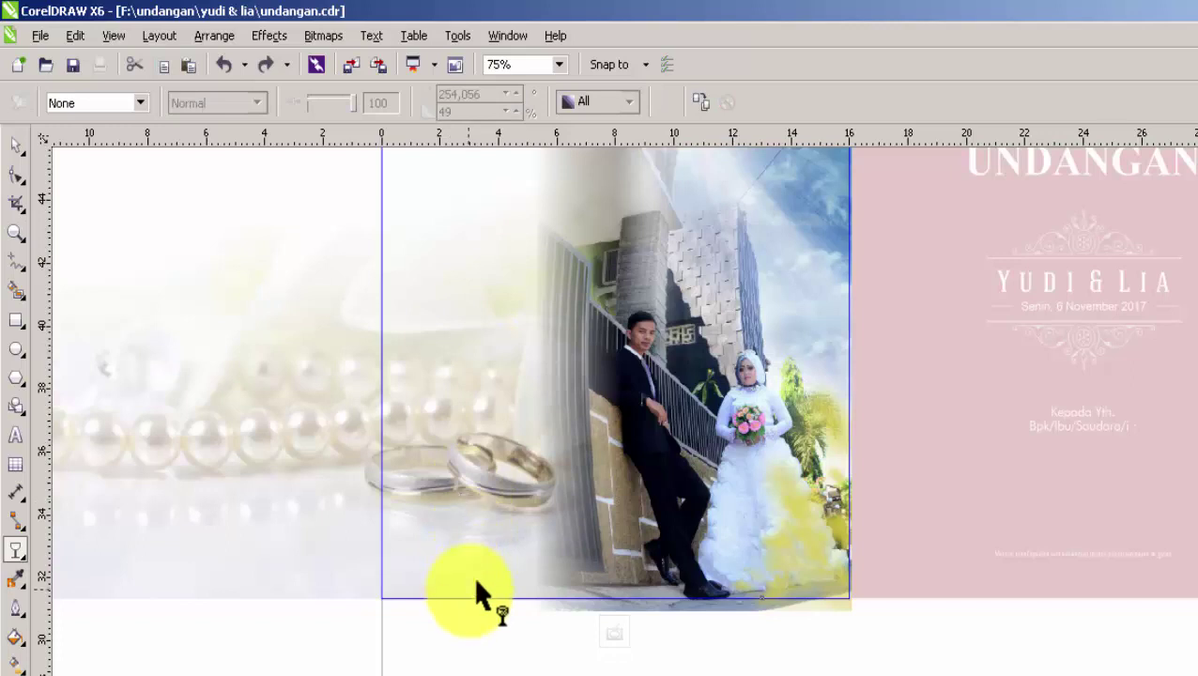
key(space)
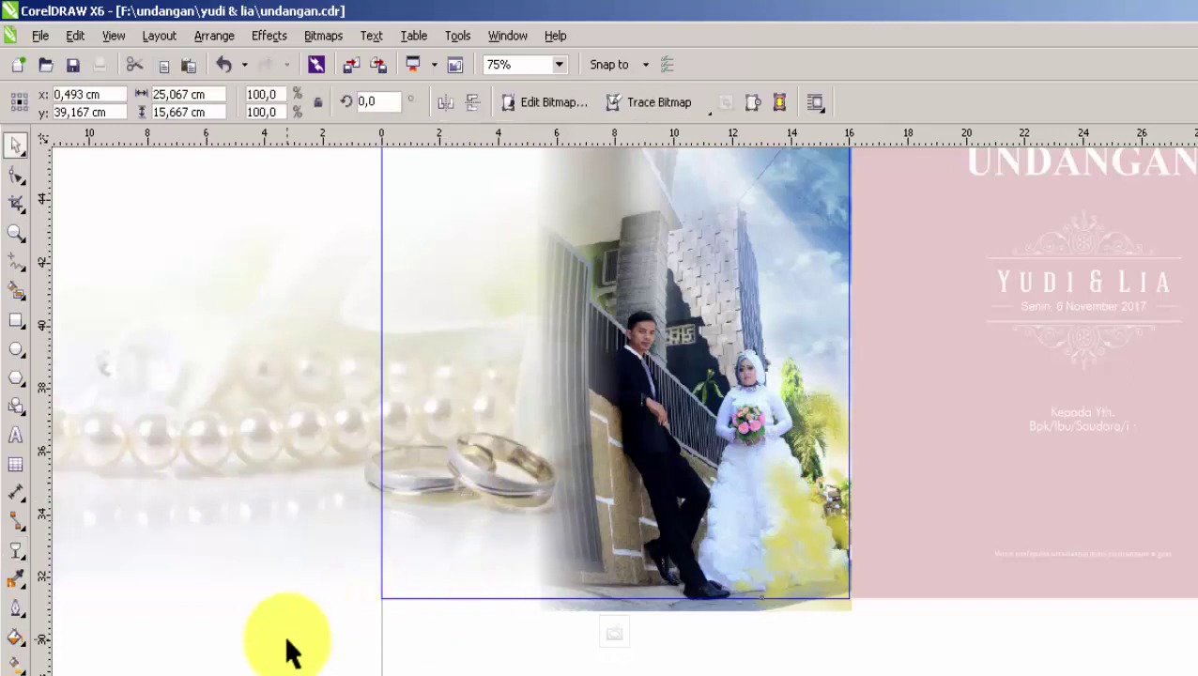
drag(276, 522, 252, 393)
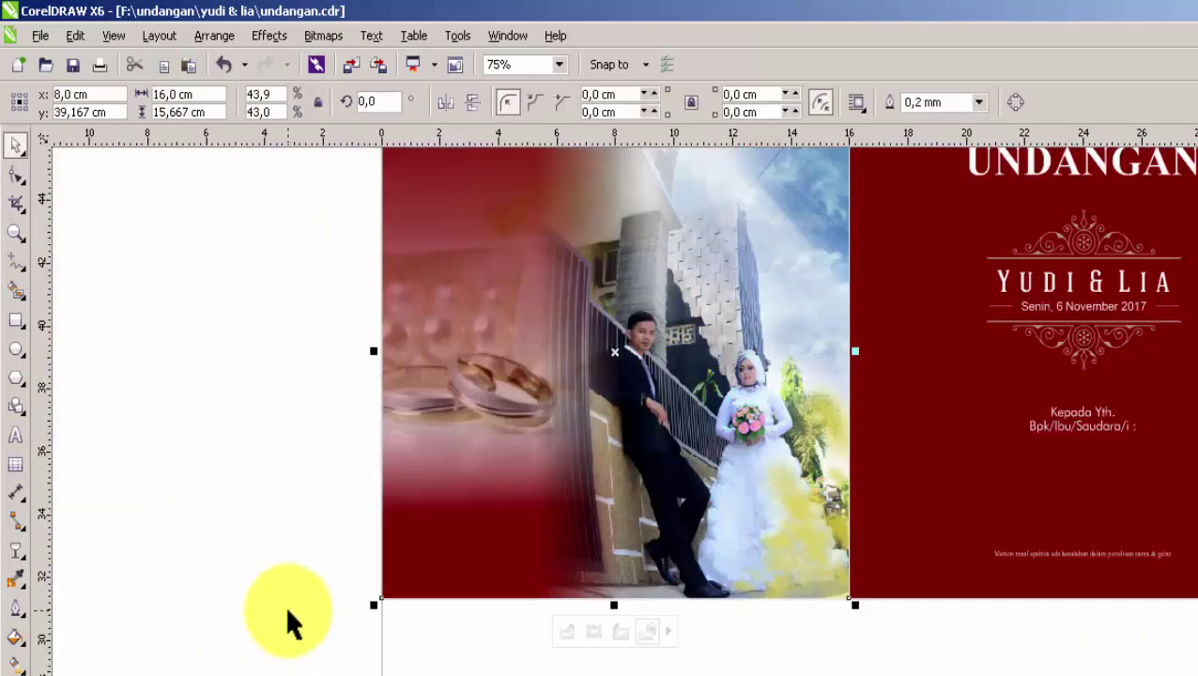
click(291, 610)
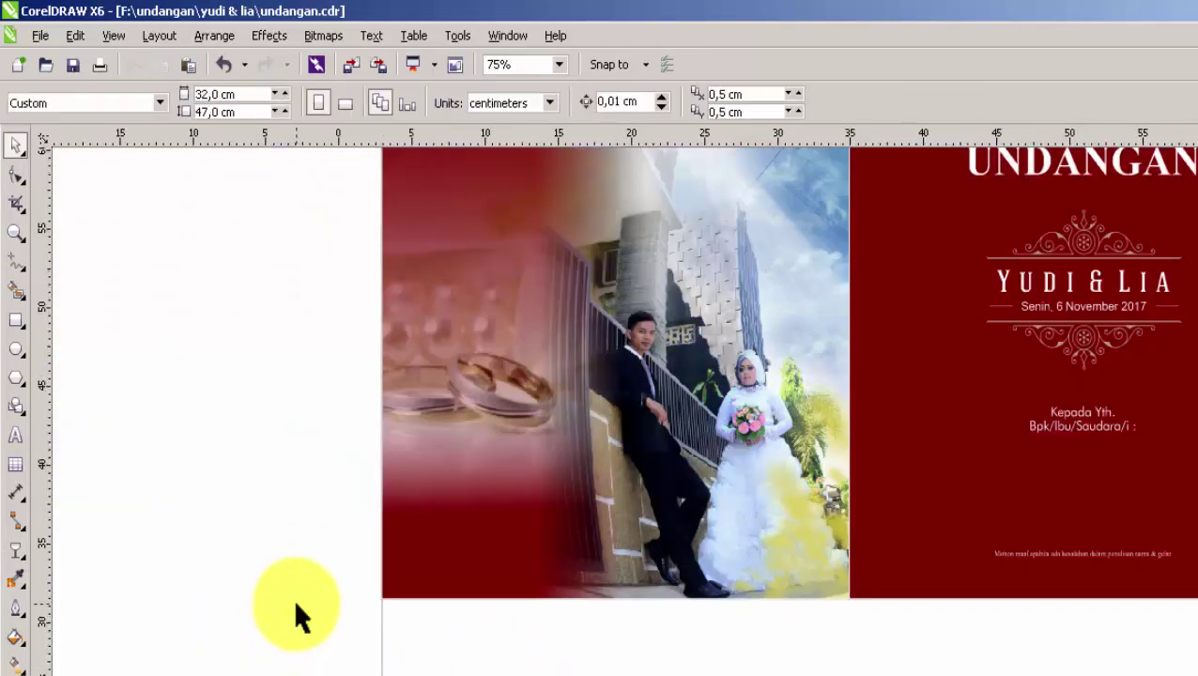
Move the torn paper heart image down beside the page and PowerClip it inside the left panel
scroll(294, 608, down, 2)
drag(154, 251, 168, 555)
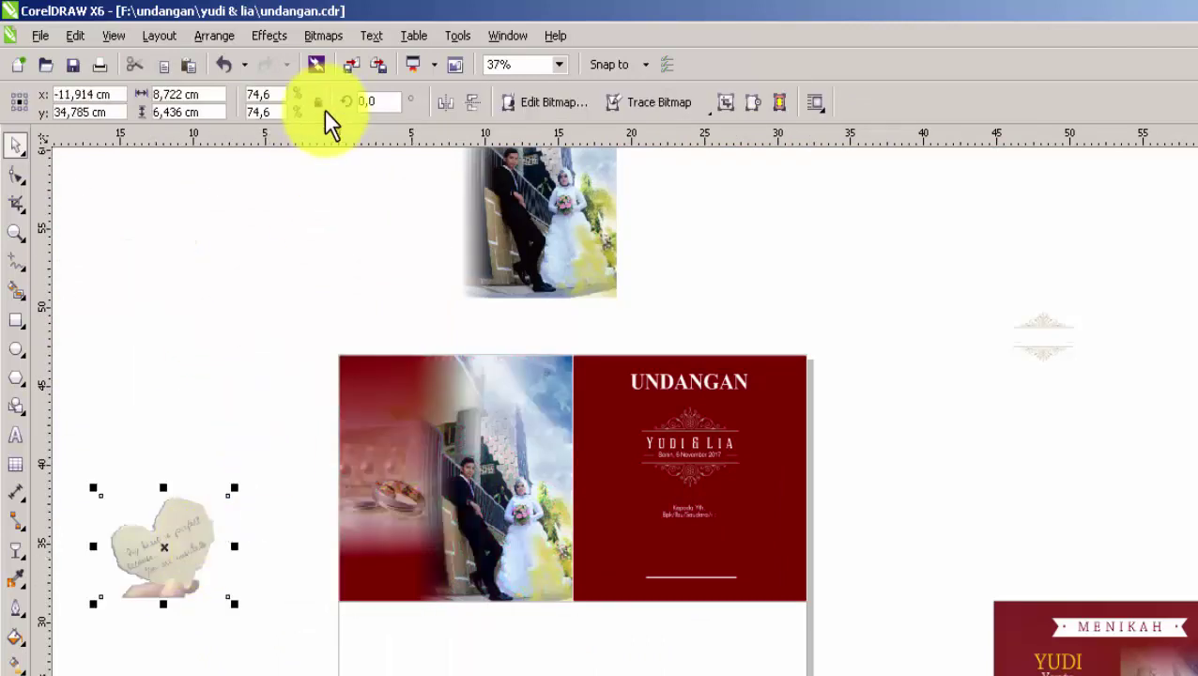
click(285, 34)
mouse_move(321, 361)
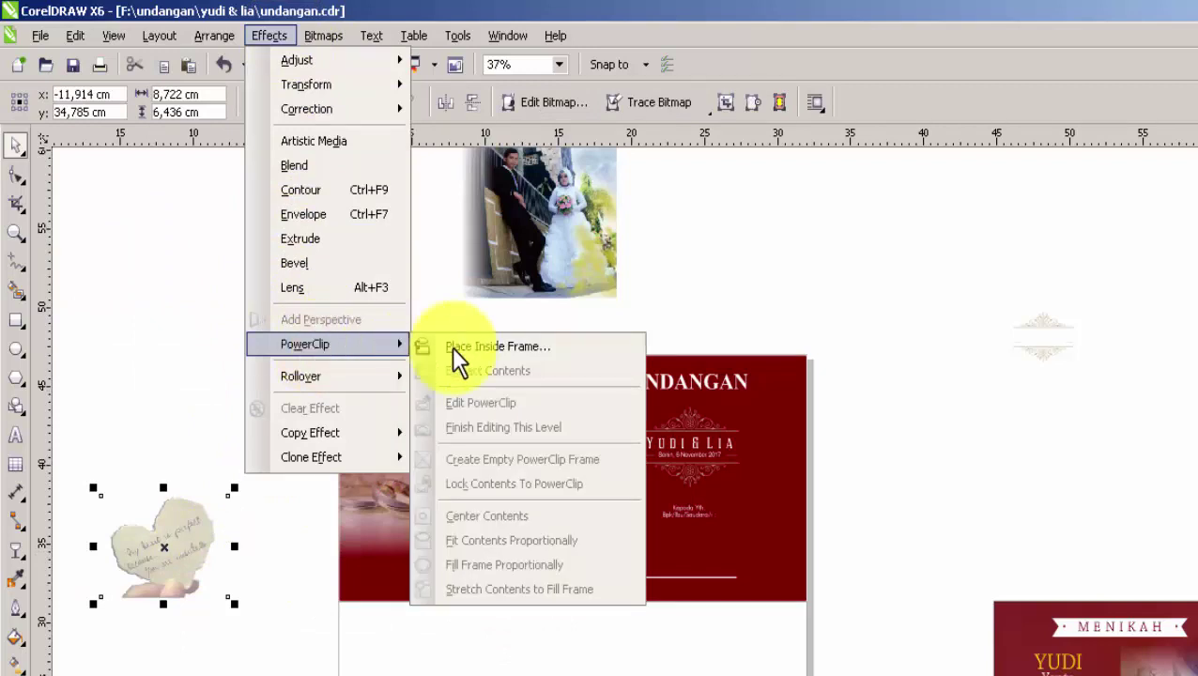
click(455, 345)
click(380, 580)
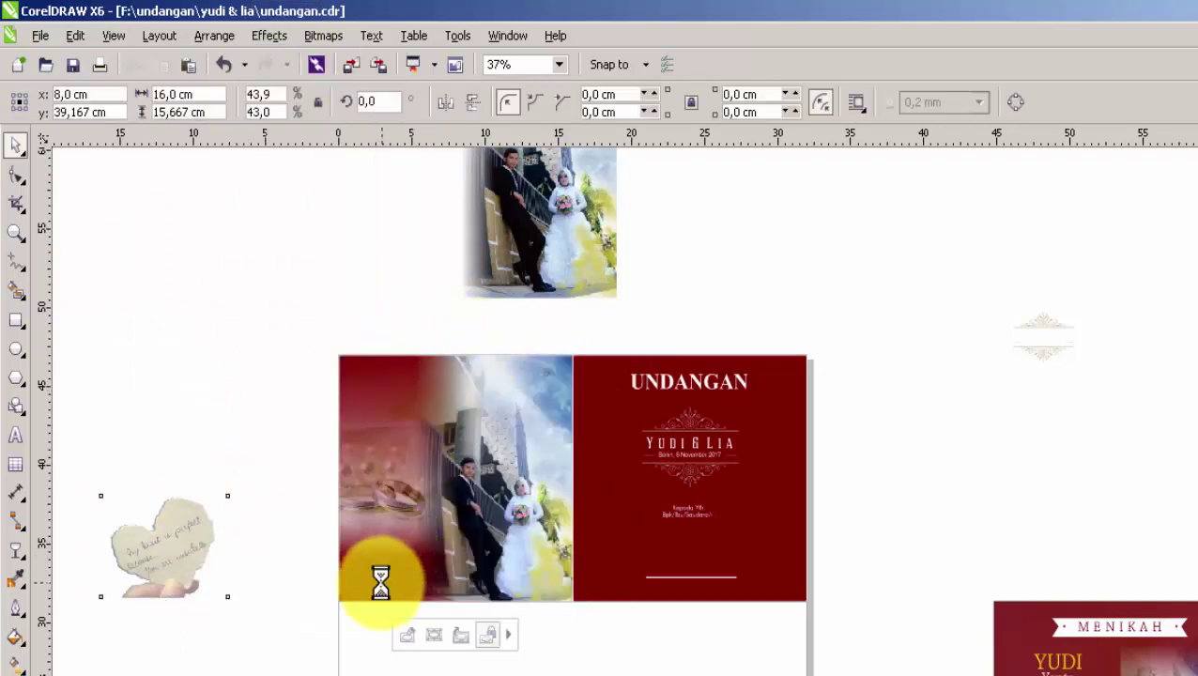
click(319, 605)
Edit the left panel's PowerClip and move the heart image about 4.5 cm left and 5.1 cm down, beneath the rings
click(416, 494)
right_click(416, 495)
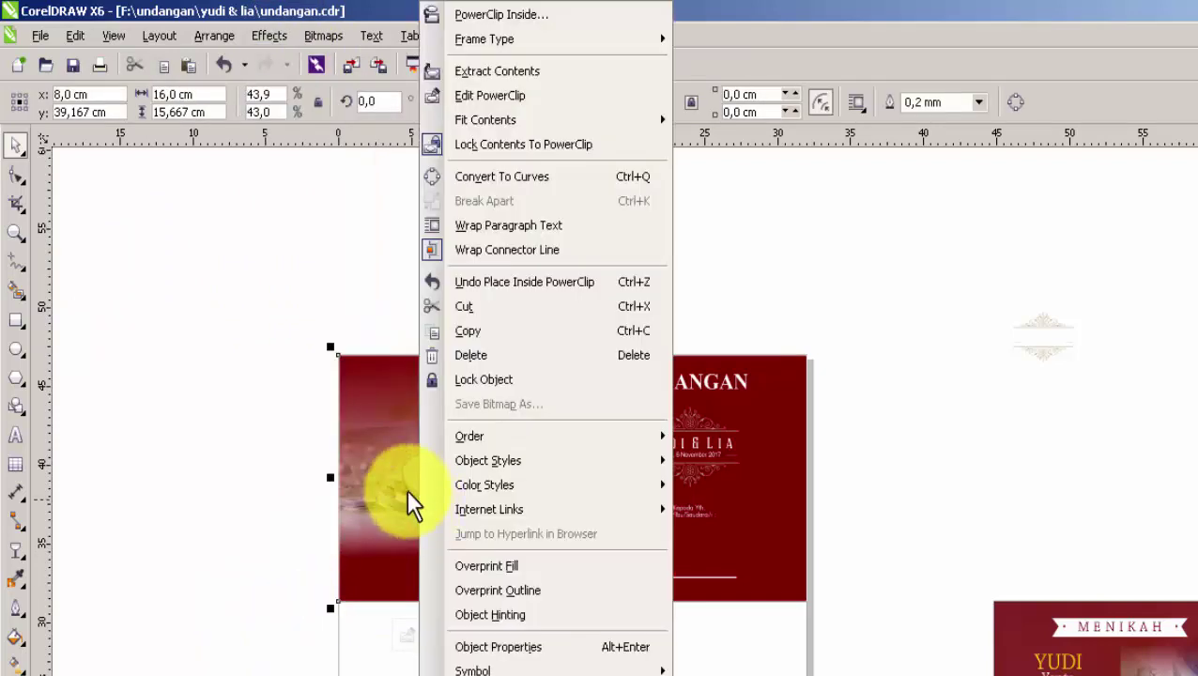
key(Escape)
click(15, 232)
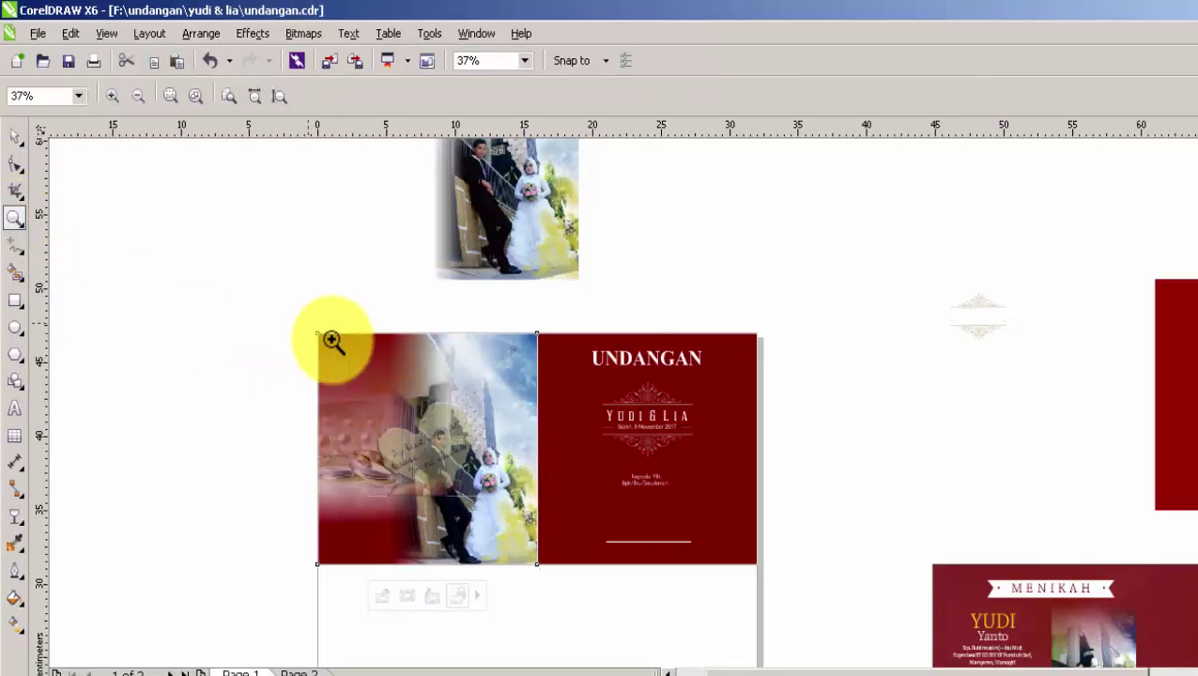
click(550, 584)
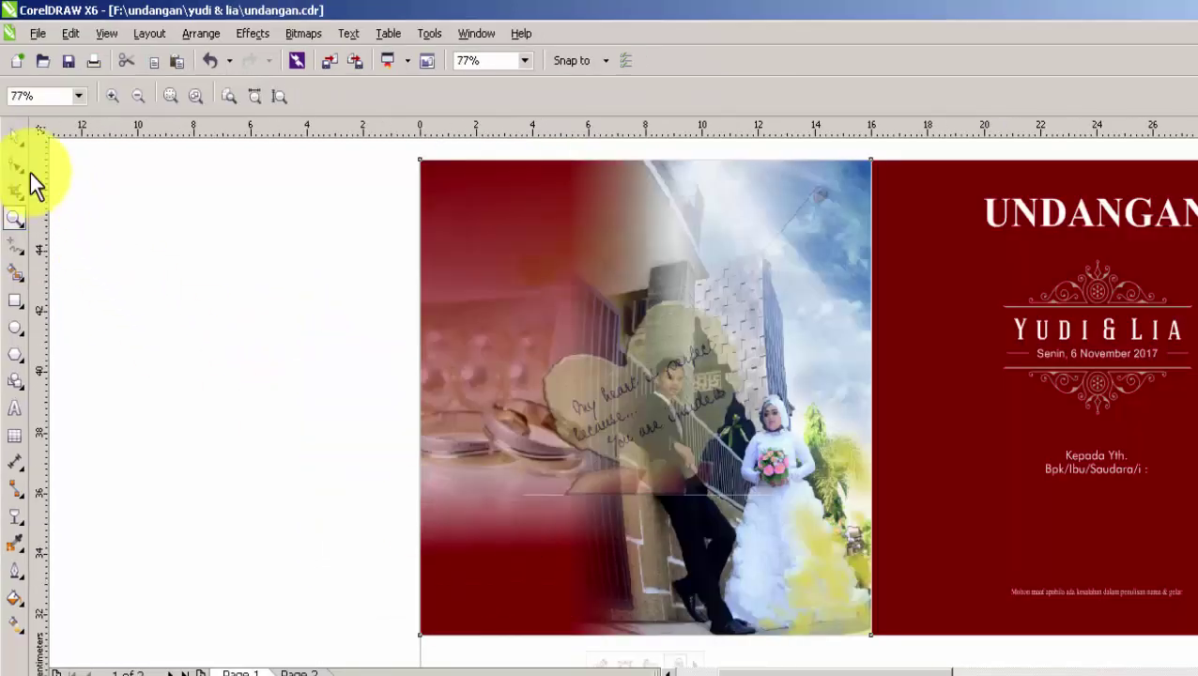
click(15, 137)
right_click(741, 298)
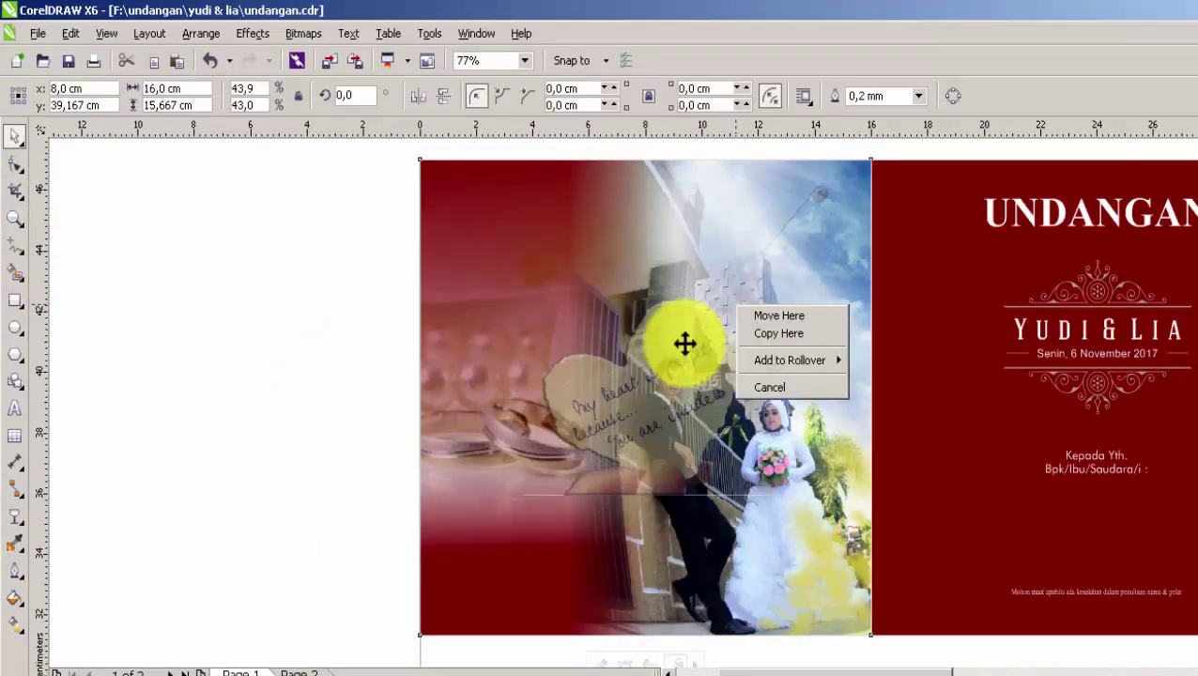
click(263, 356)
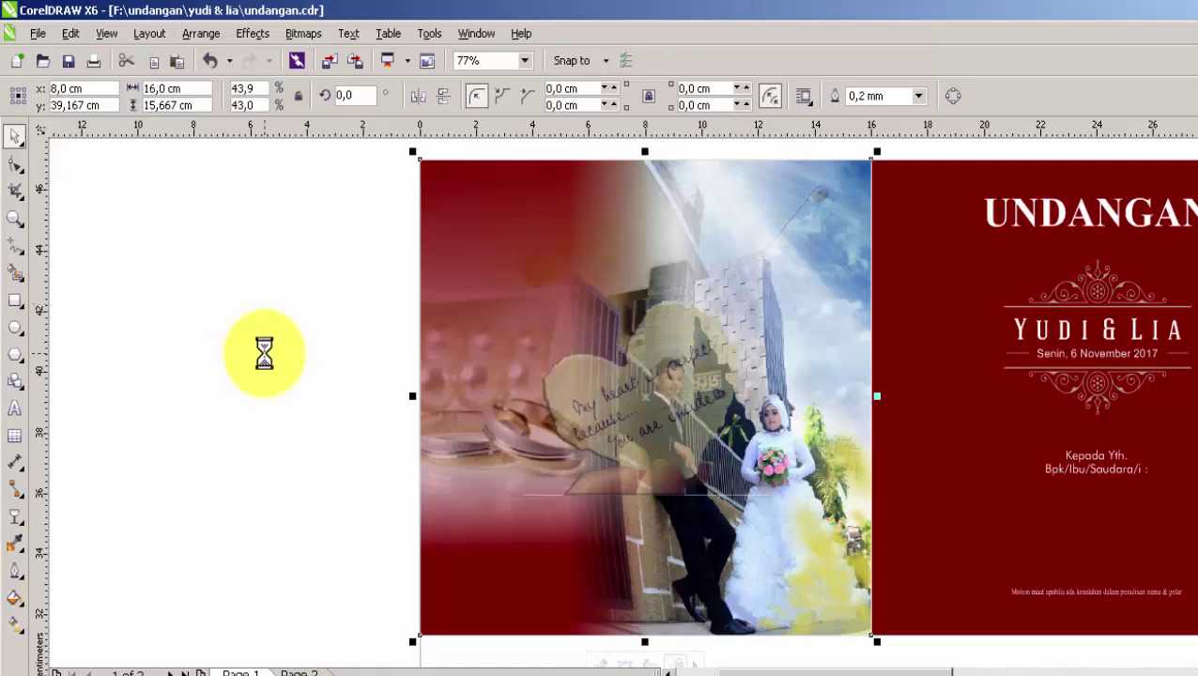
click(313, 370)
right_click(557, 389)
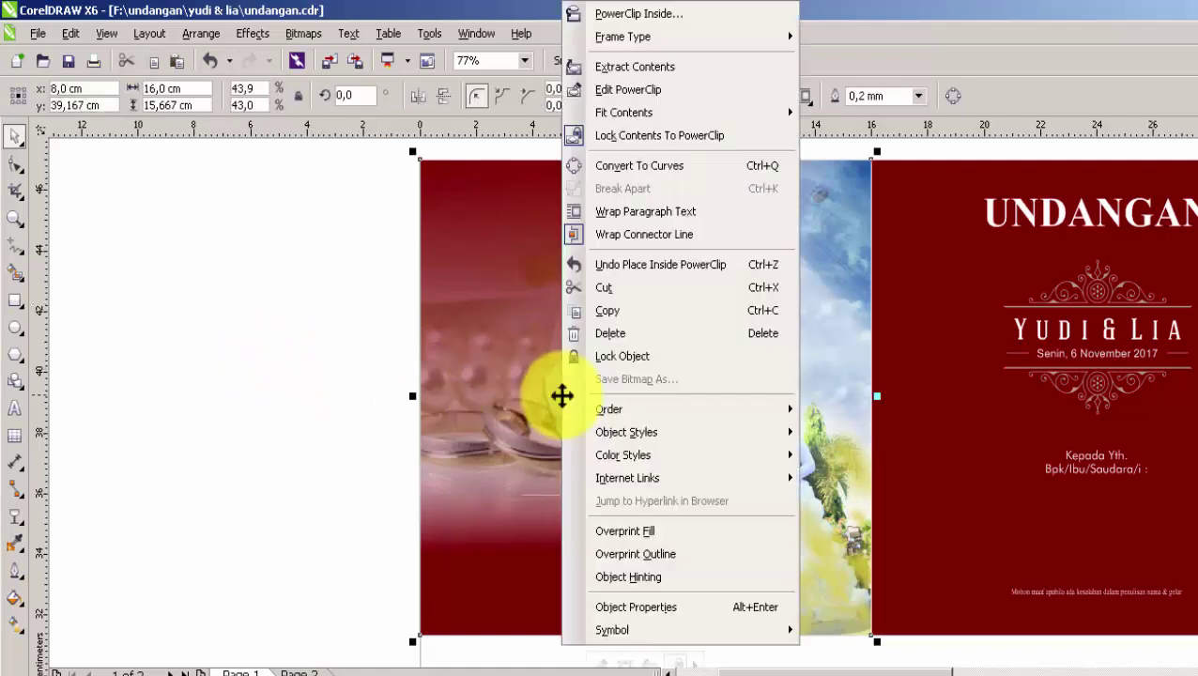
click(627, 89)
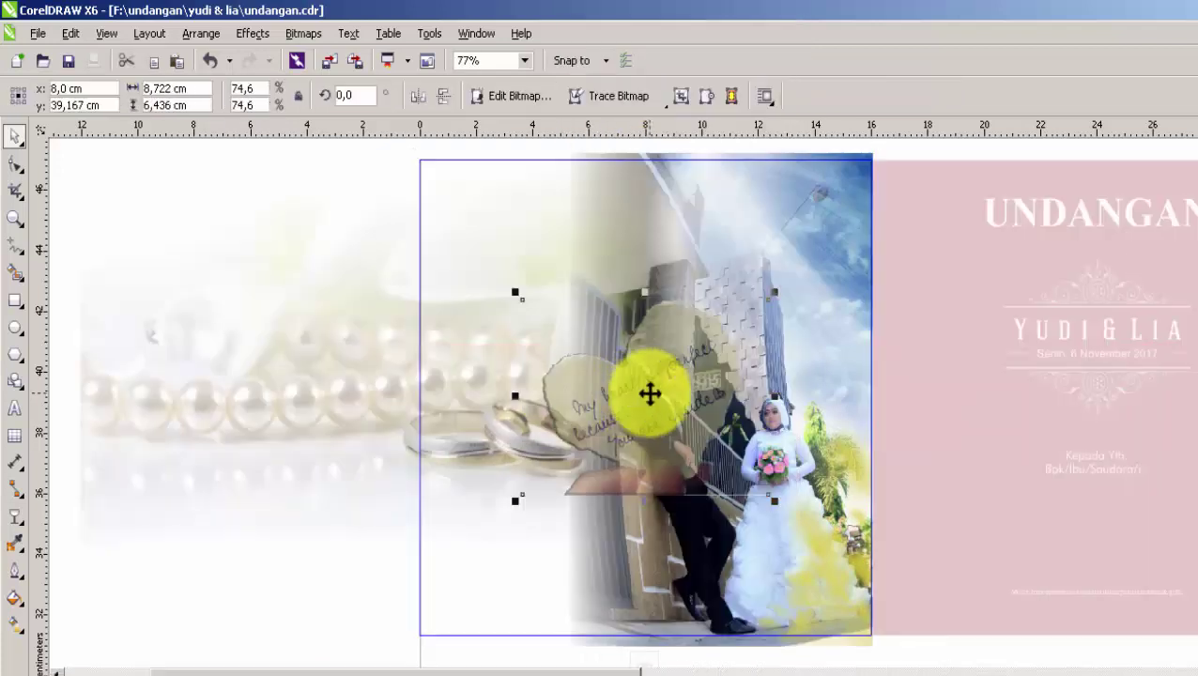
drag(650, 394, 554, 535)
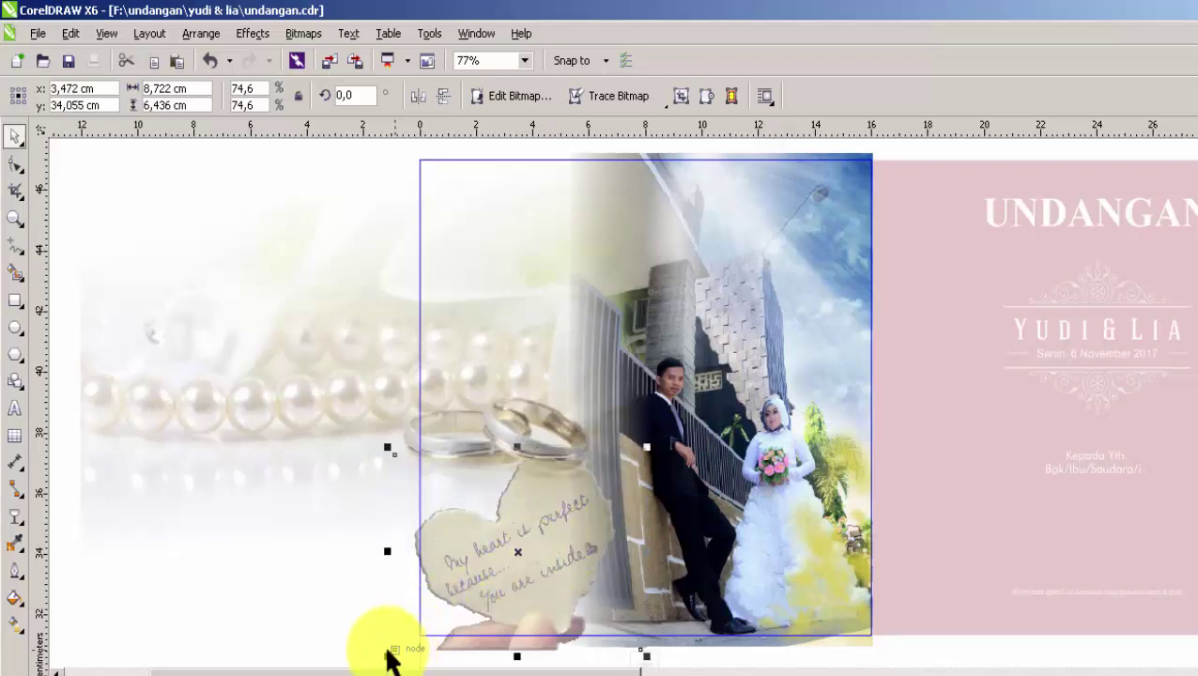
Shrink the heart image to about 8.1 × 6 cm (69.5% scale) and finish editing the PowerClip
drag(392, 656, 404, 641)
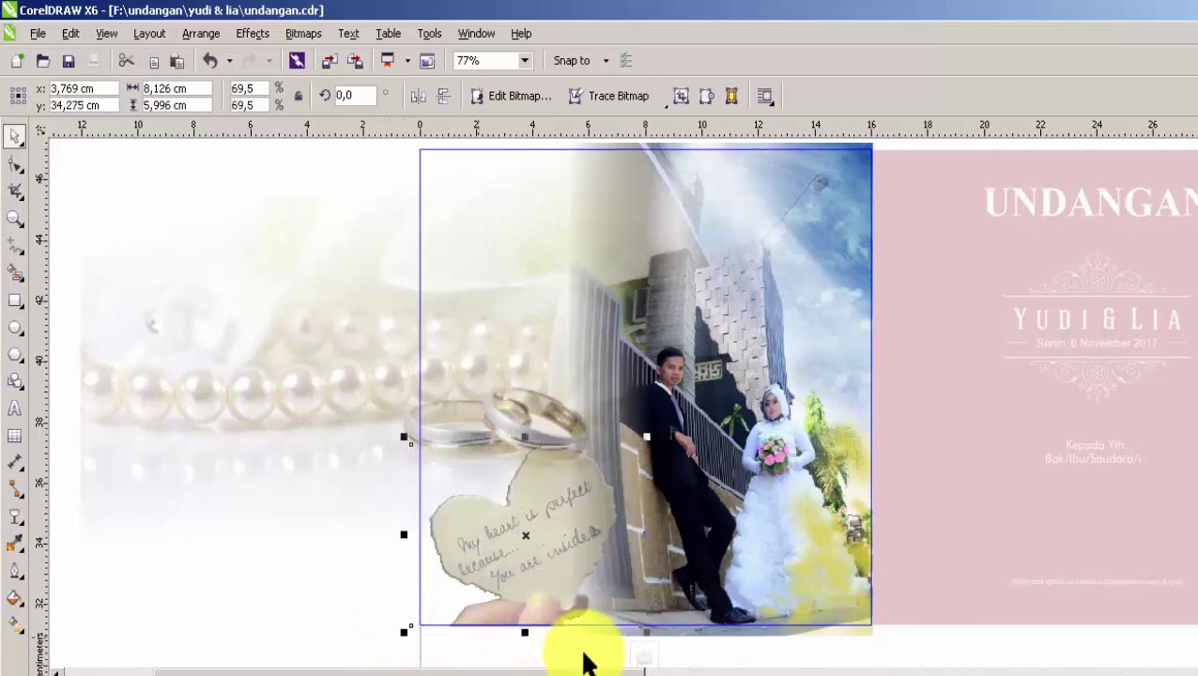
click(644, 657)
click(298, 559)
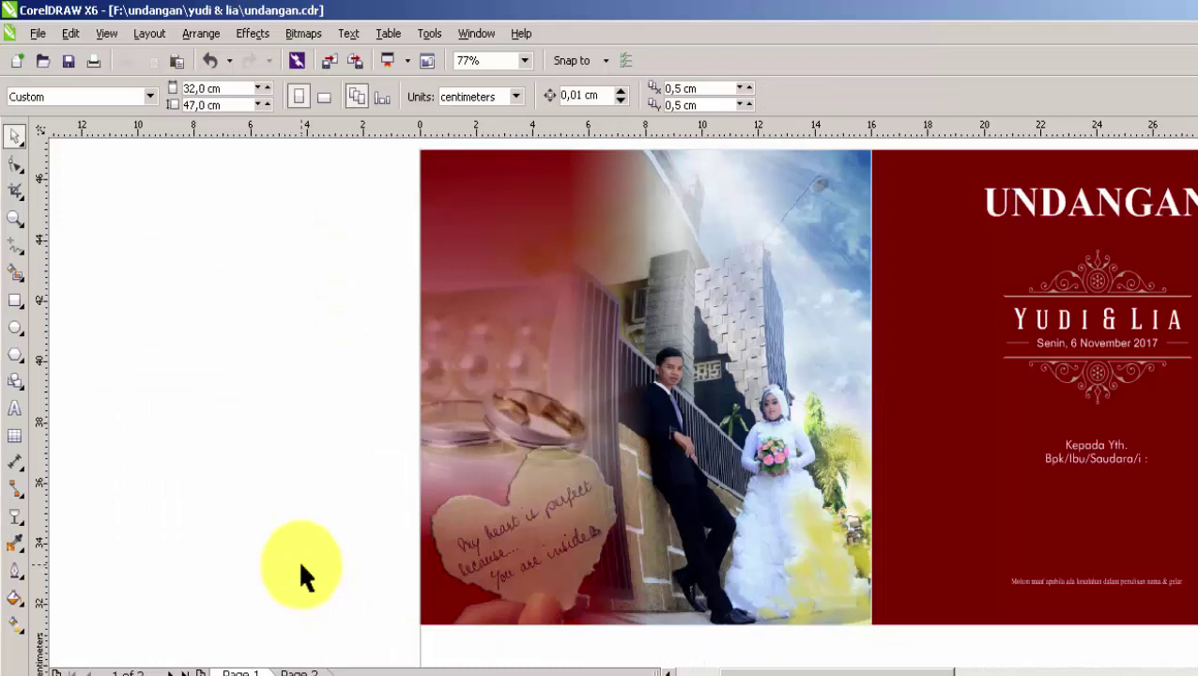
scroll(297, 558, down, 2)
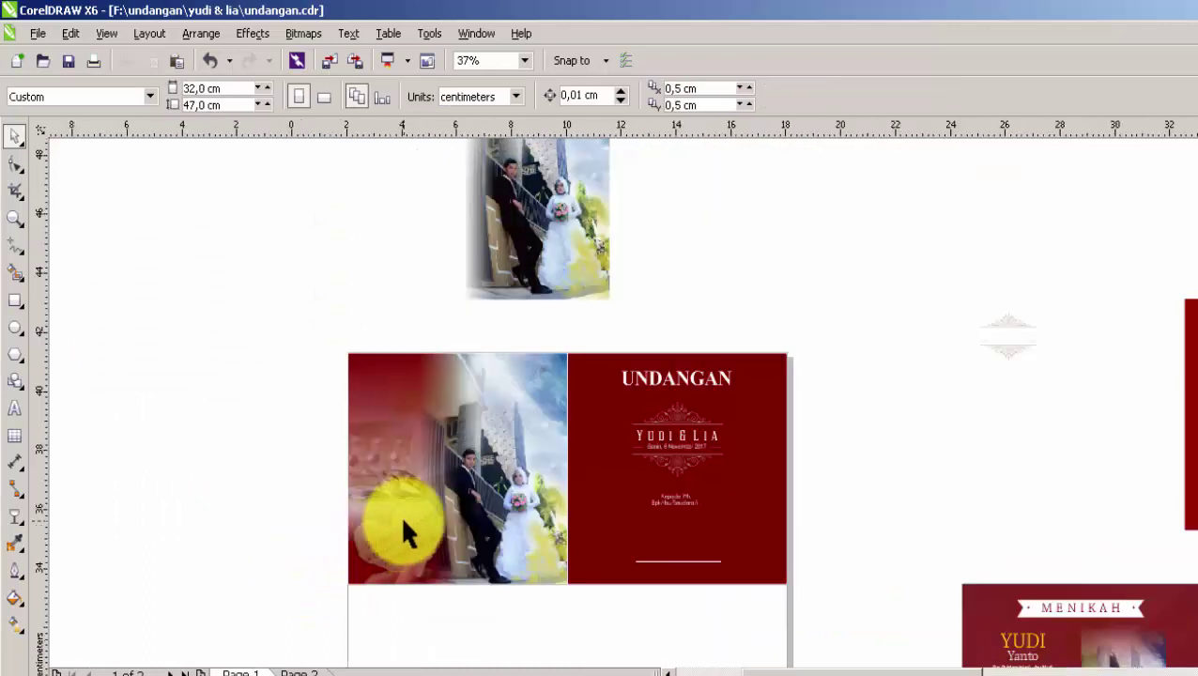
scroll(402, 525, up, 2)
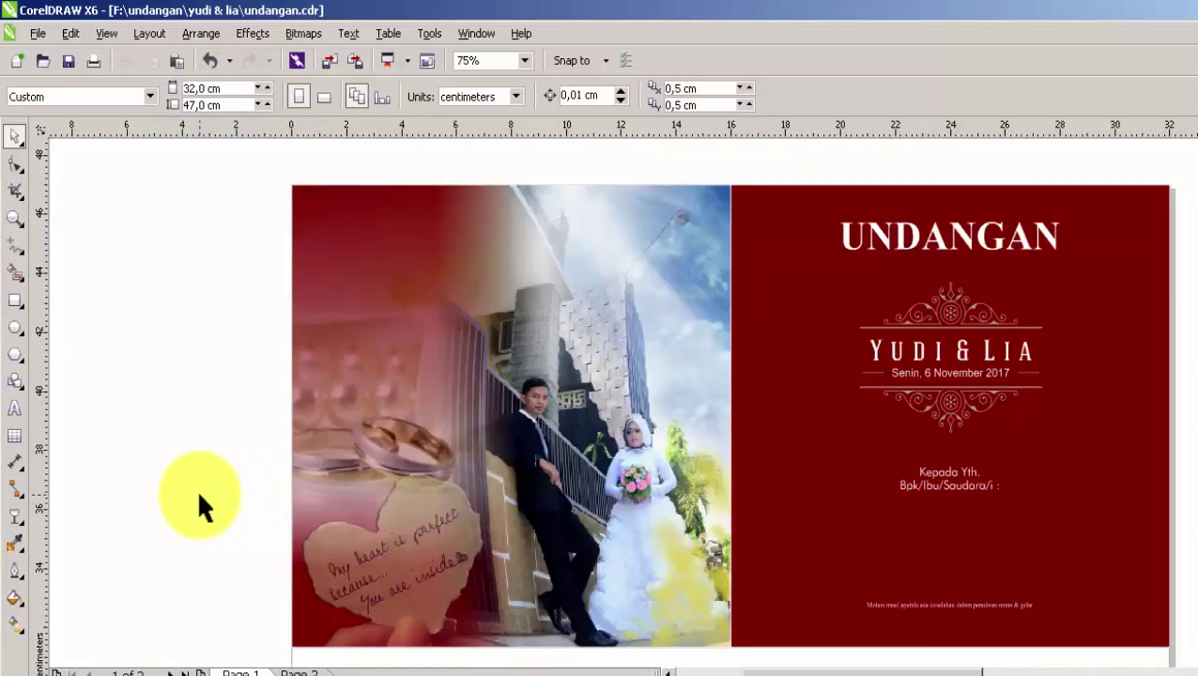
Place a grouped copy of the cover's ornamented names and date in the left panel's upper left area, scaled to about 67.4%
click(960, 310)
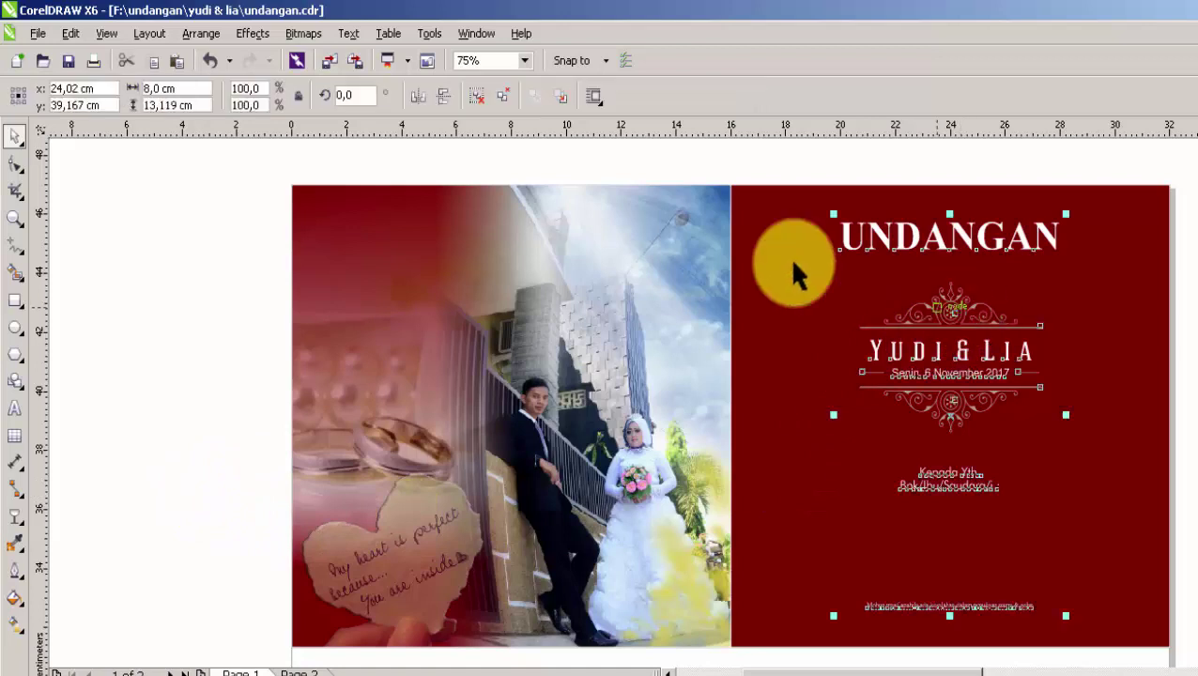
click(1191, 305)
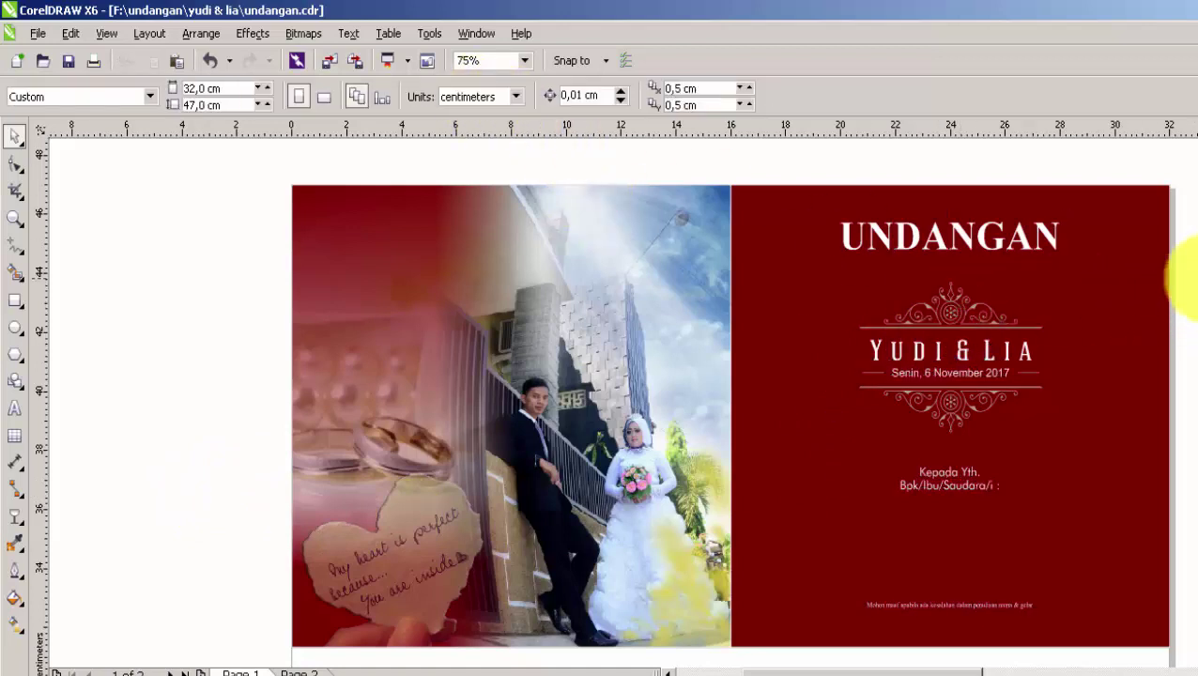
drag(819, 449, 821, 450)
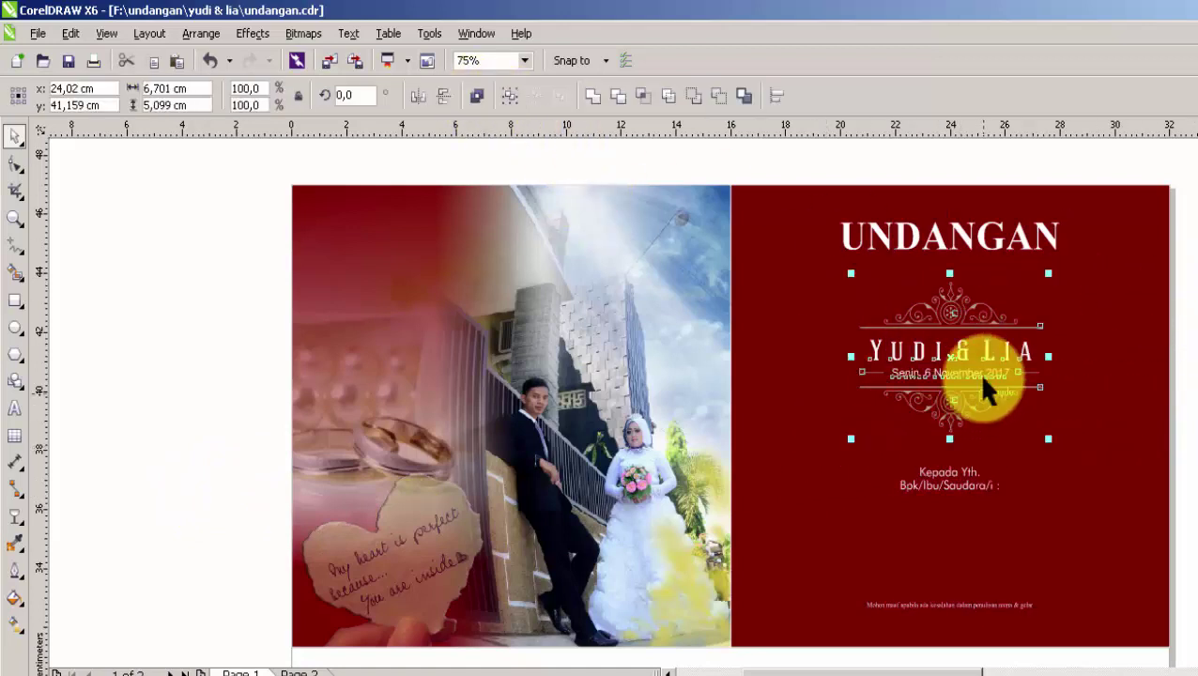
drag(978, 373, 396, 257)
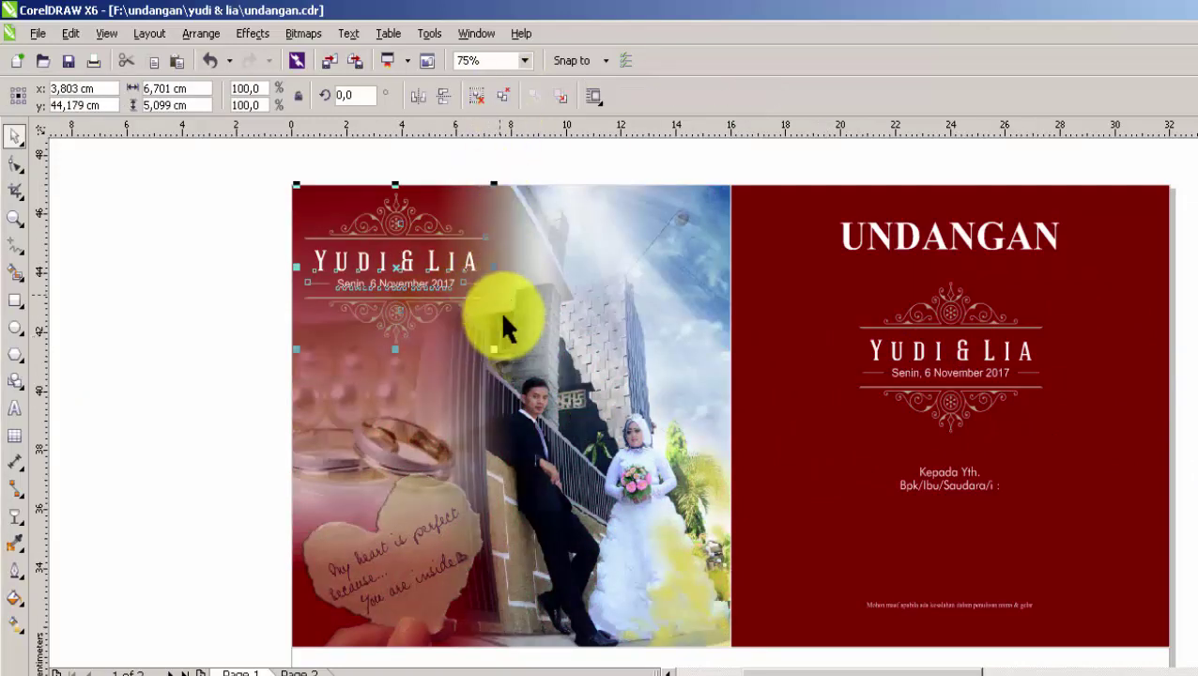
drag(494, 349, 465, 337)
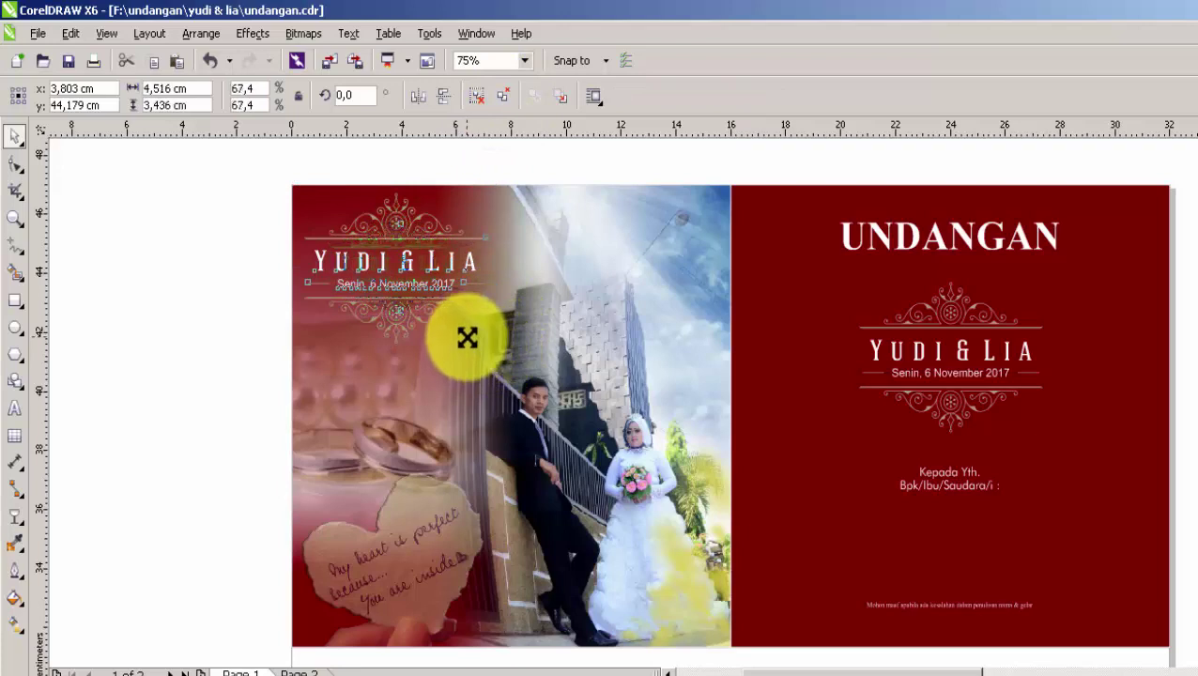
click(203, 338)
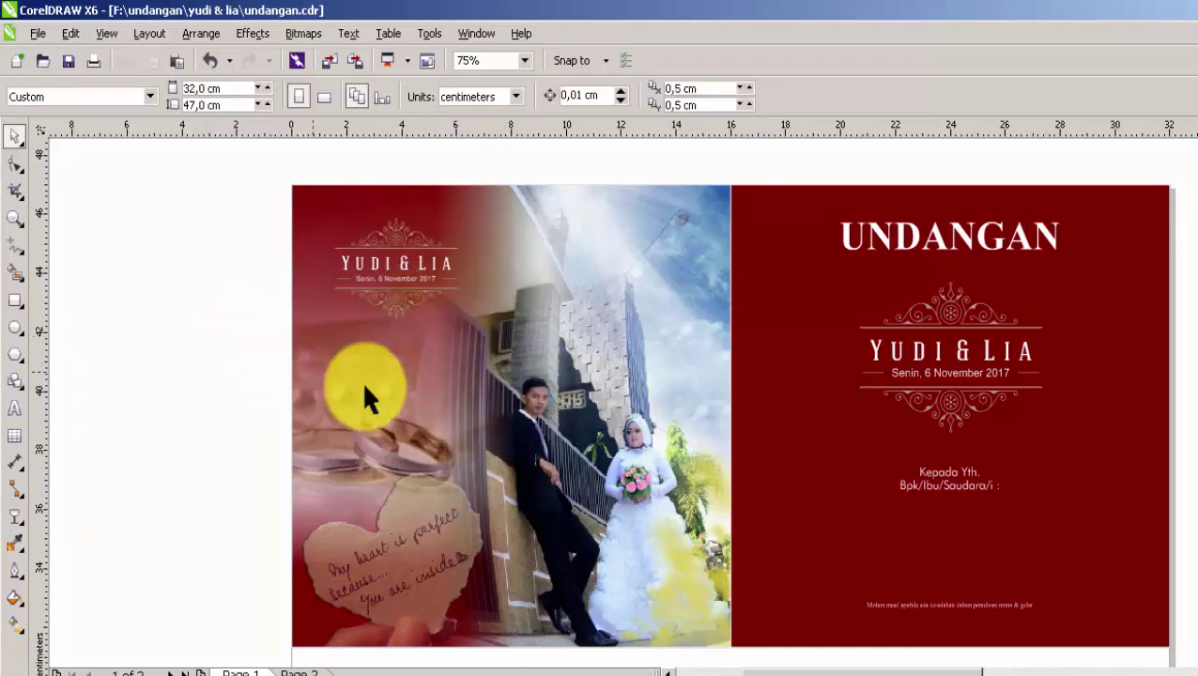
click(11, 218)
drag(283, 173, 1180, 615)
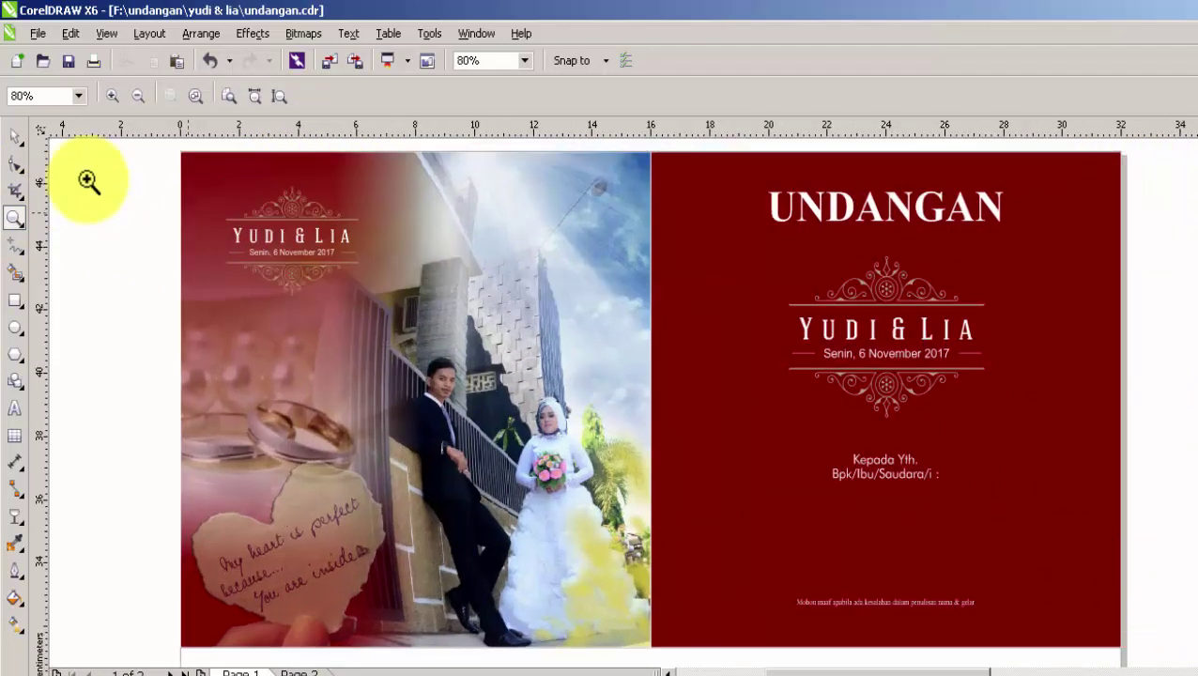
click(15, 137)
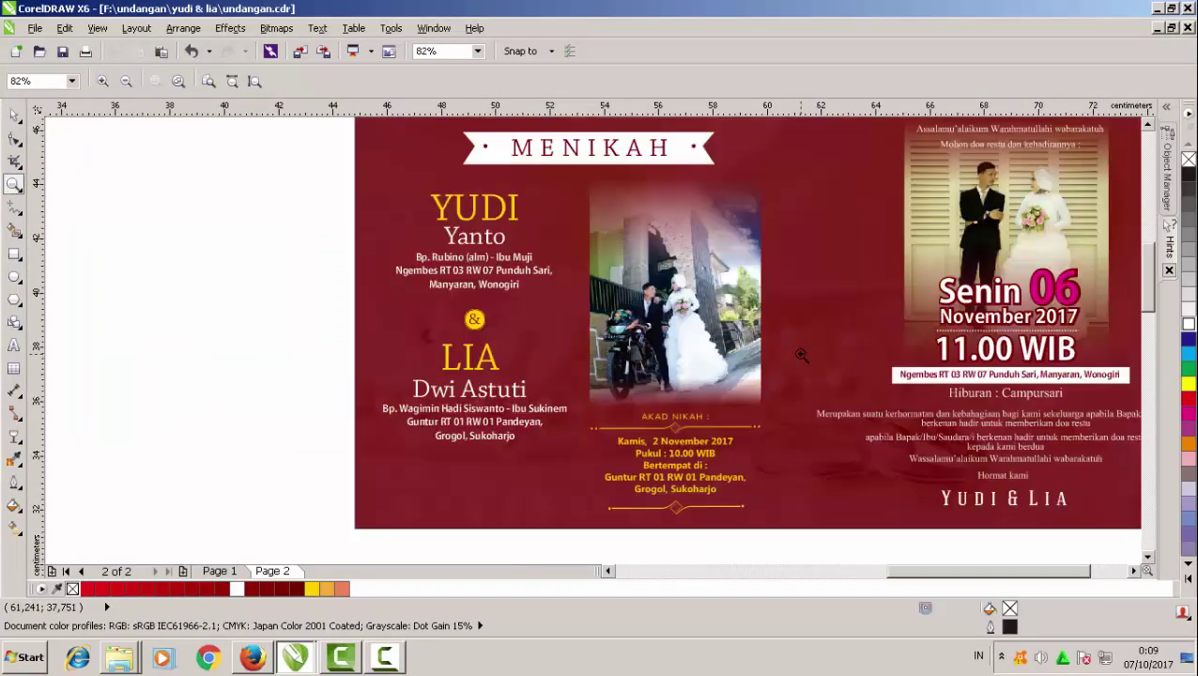
On page 2, move the finished inside-spread reference group to the page's upper right, centred at about 50.2, 56.7 cm, and ungroup it
click(15, 113)
scroll(765, 385, down, 3)
click(765, 385)
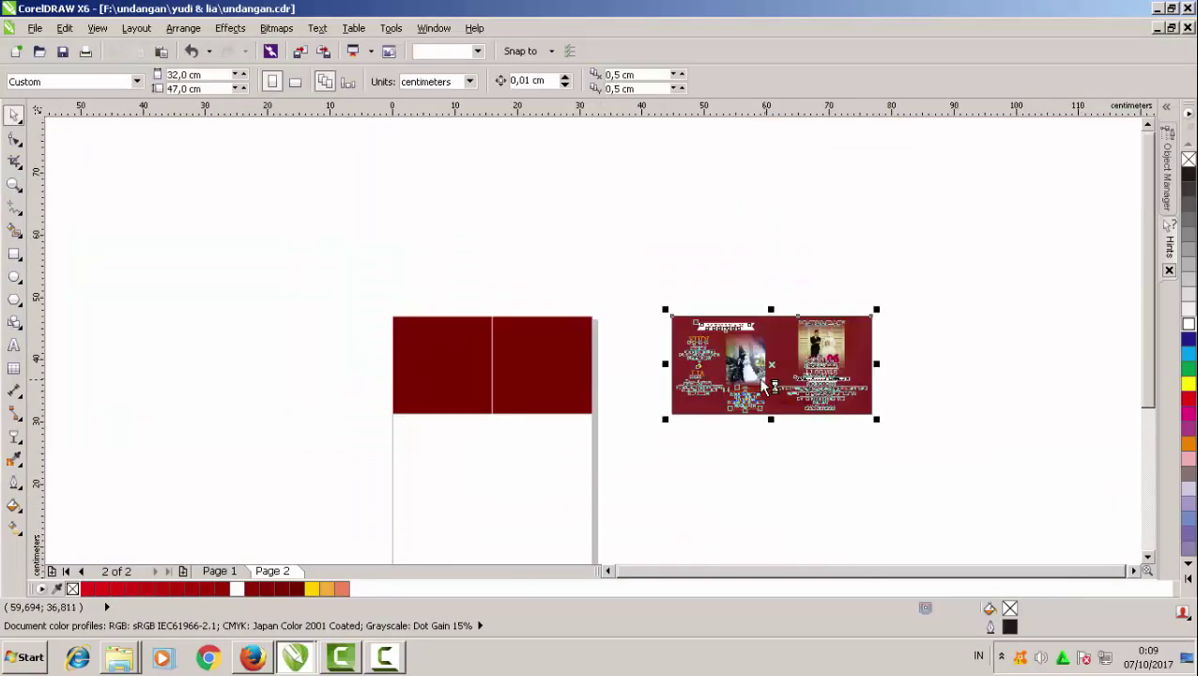
drag(765, 385, 696, 276)
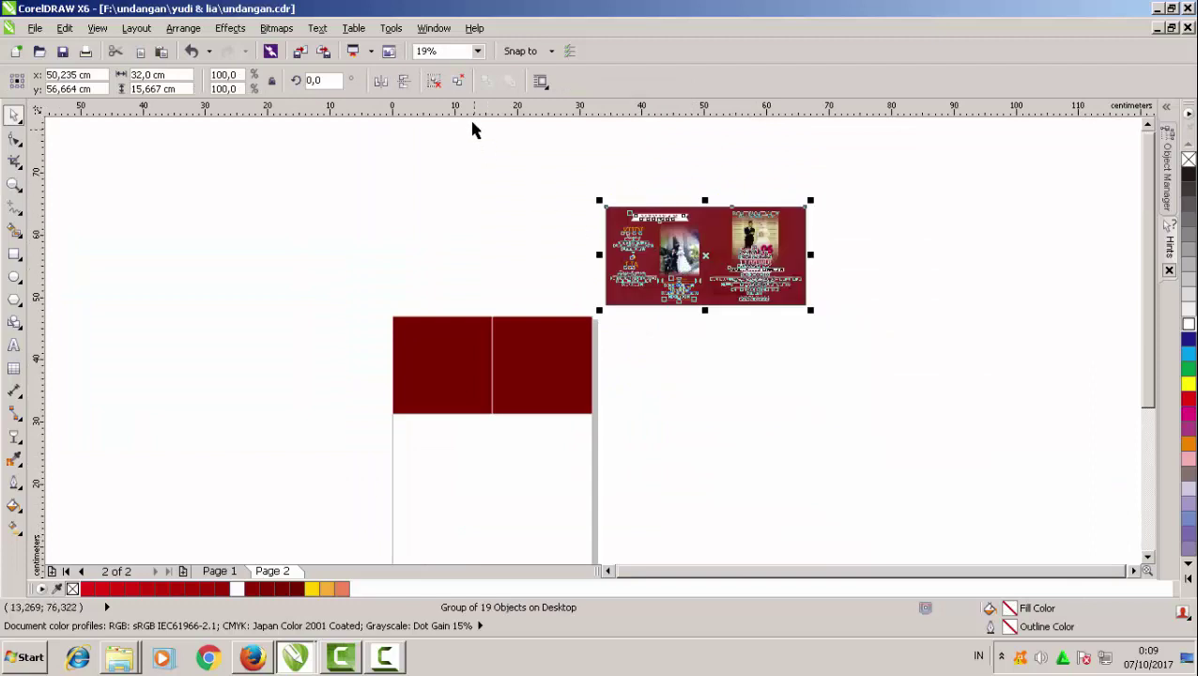
click(458, 82)
click(552, 277)
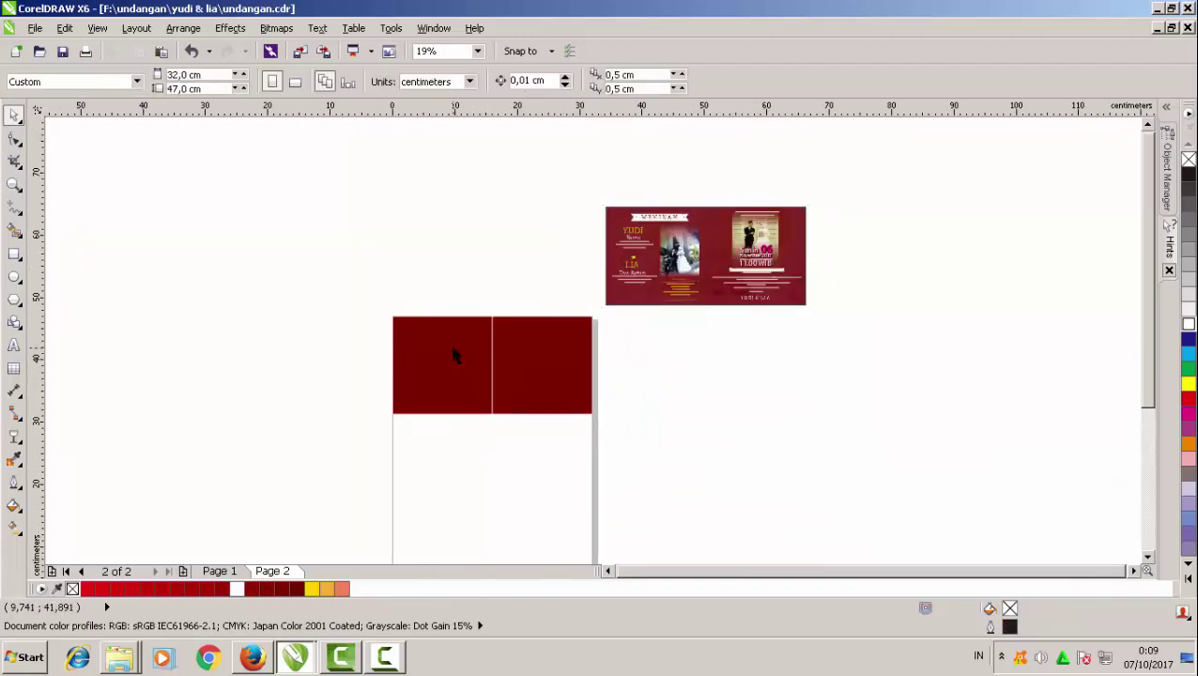
Select the text, ornaments and photo on the reference spread's left half and move them off to the left of page 2
scroll(453, 355, up, 2)
click(882, 246)
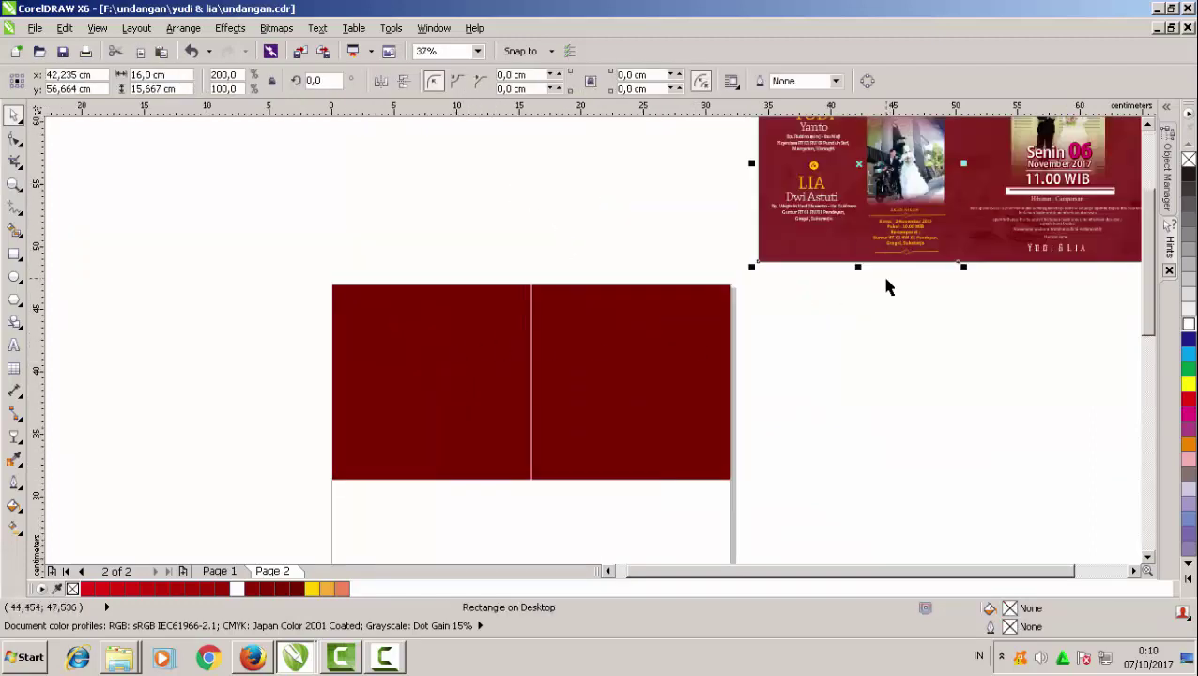
scroll(884, 279, down, 2)
click(776, 143)
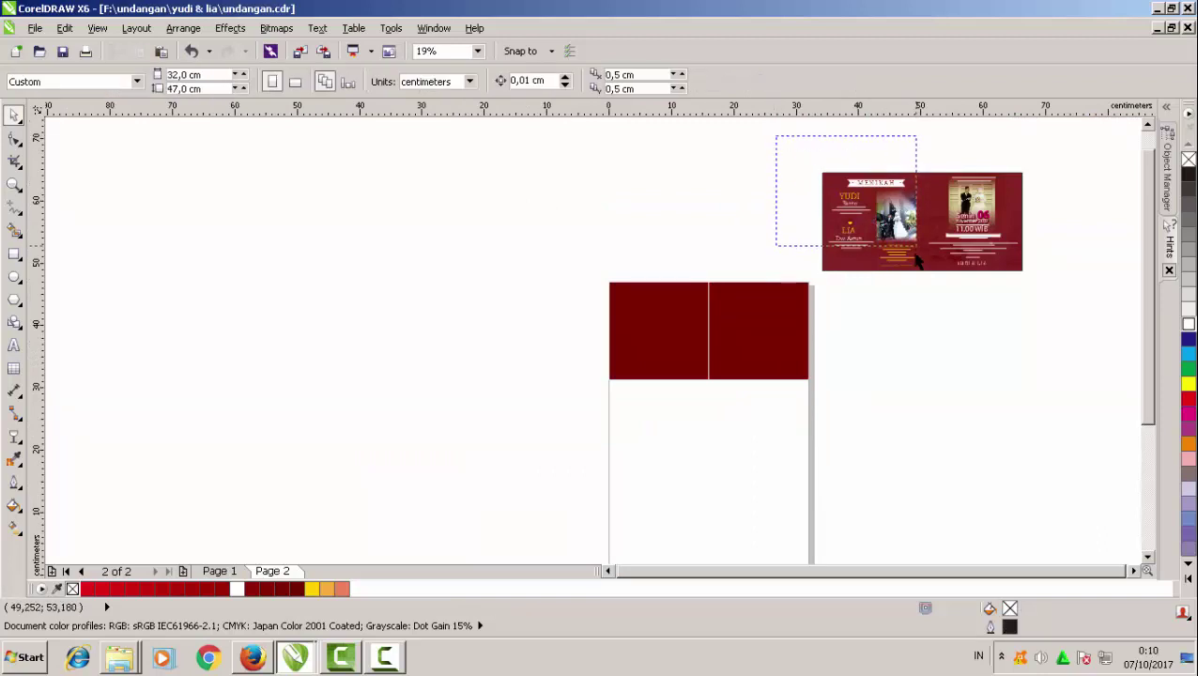
drag(918, 281, 917, 279)
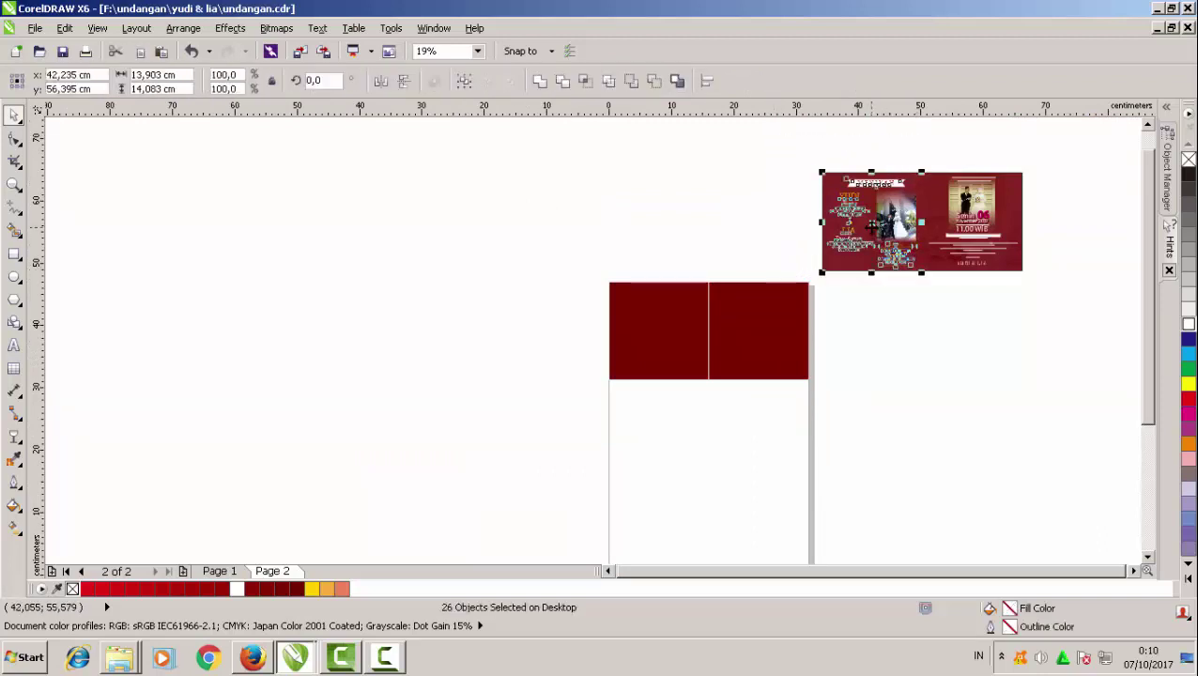
drag(580, 225, 439, 279)
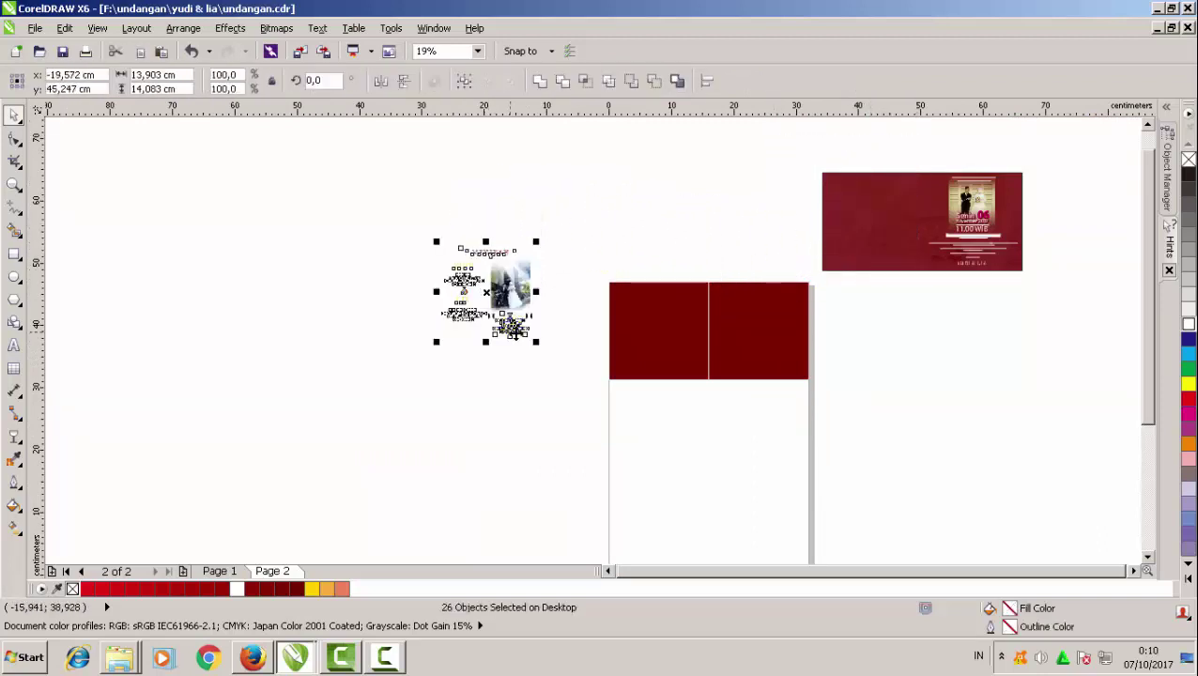
Move the left-half text and ornaments without the photo onto the left red panel, group them and centre them in the panel
scroll(535, 322, up, 2)
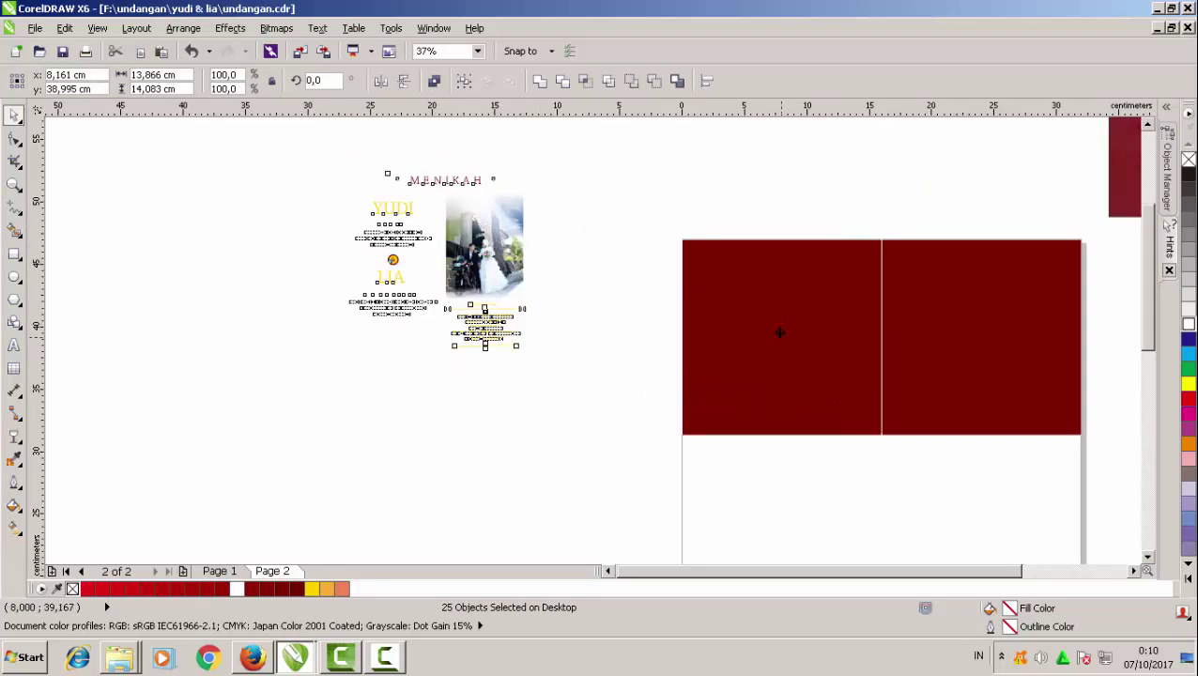
drag(780, 331, 762, 337)
click(462, 82)
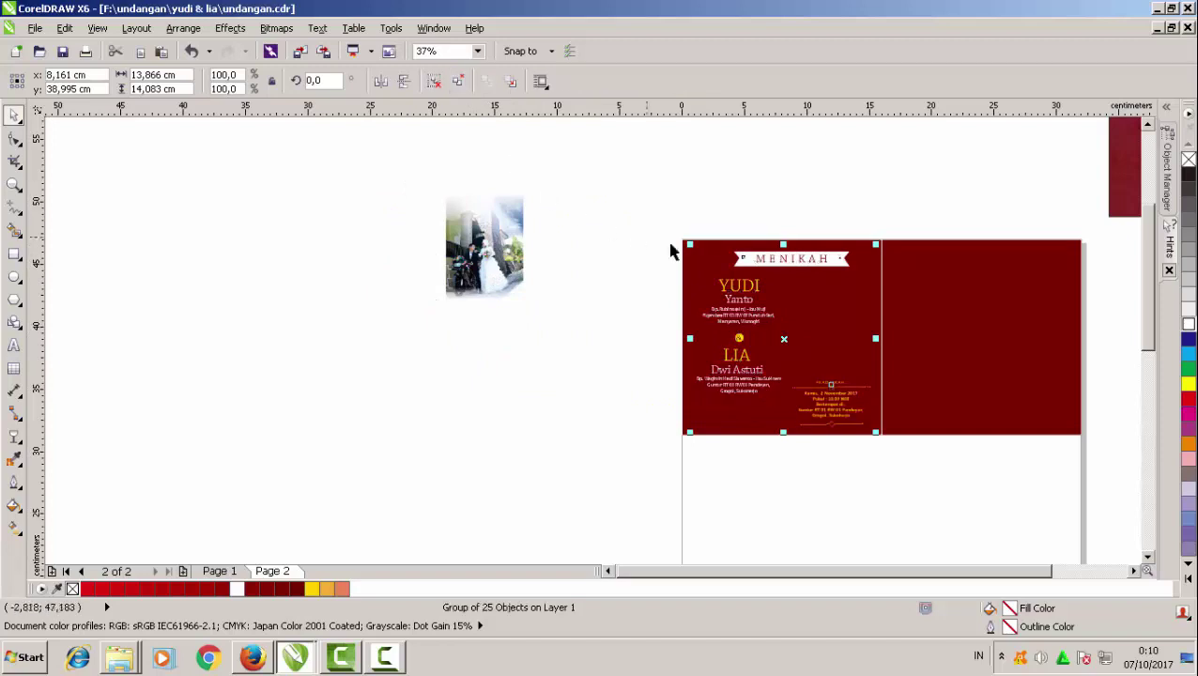
shift+click(702, 265)
key(c)
key(e)
Delete the leftover couple photo beside the page and switch to the wedding photo folder in Windows Explorer
click(636, 218)
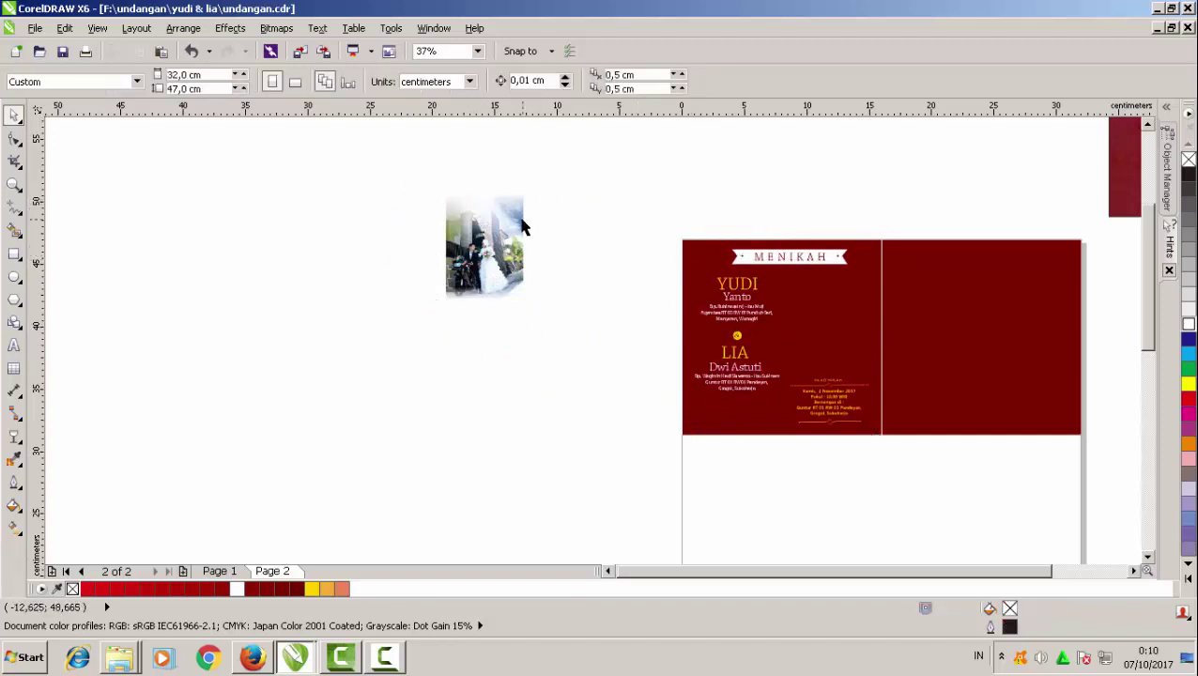
key(Delete)
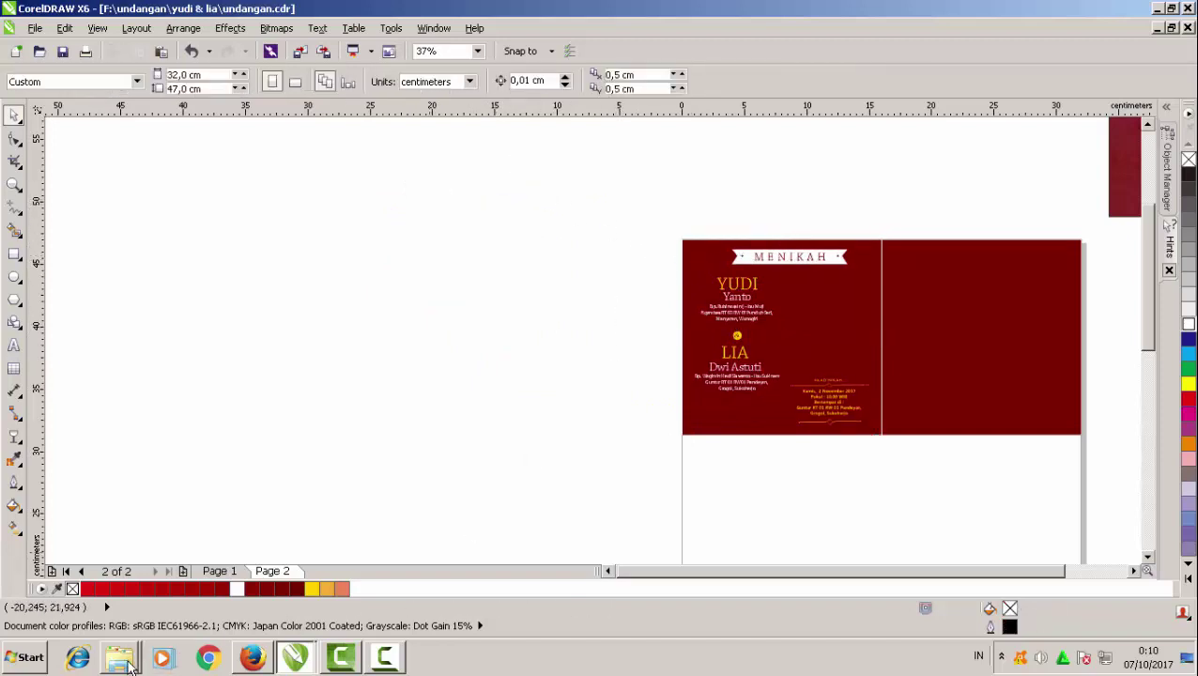
mouse_move(118, 657)
click(144, 597)
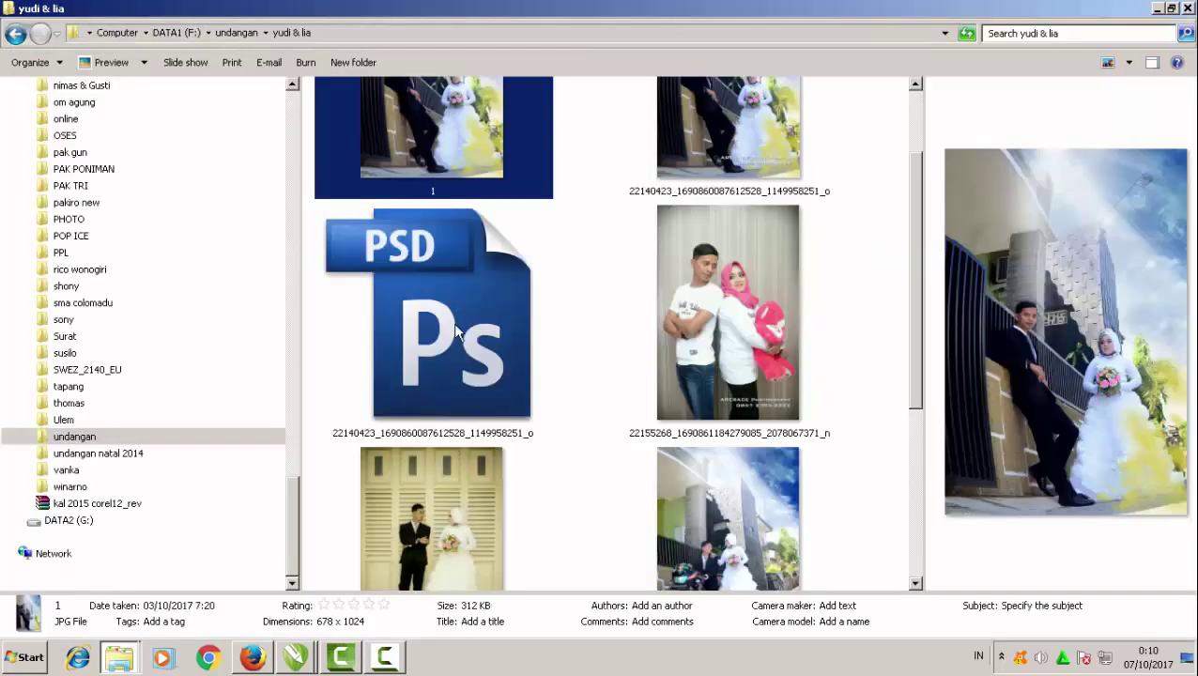
Bring the motorcycle wedding photo into page 2 beside the couple's names on the left panel and enlarge it to 7.0 × 10.583 cm
click(721, 529)
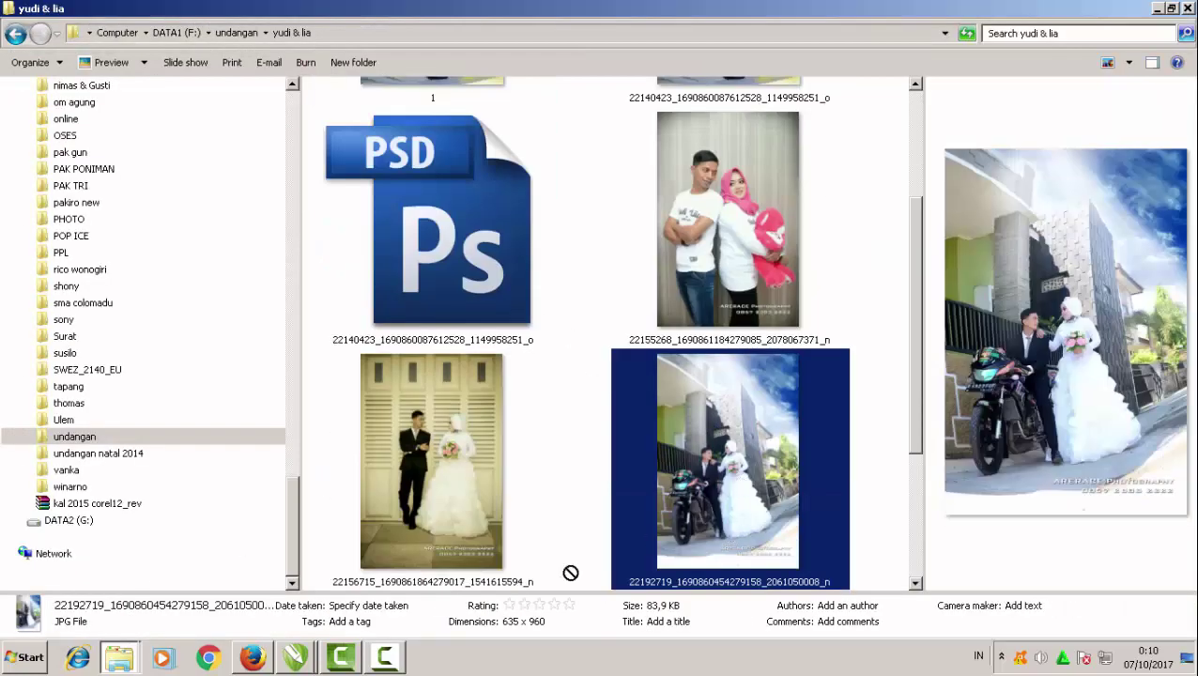
drag(570, 573, 304, 657)
drag(457, 377, 815, 324)
scroll(816, 323, up, 1)
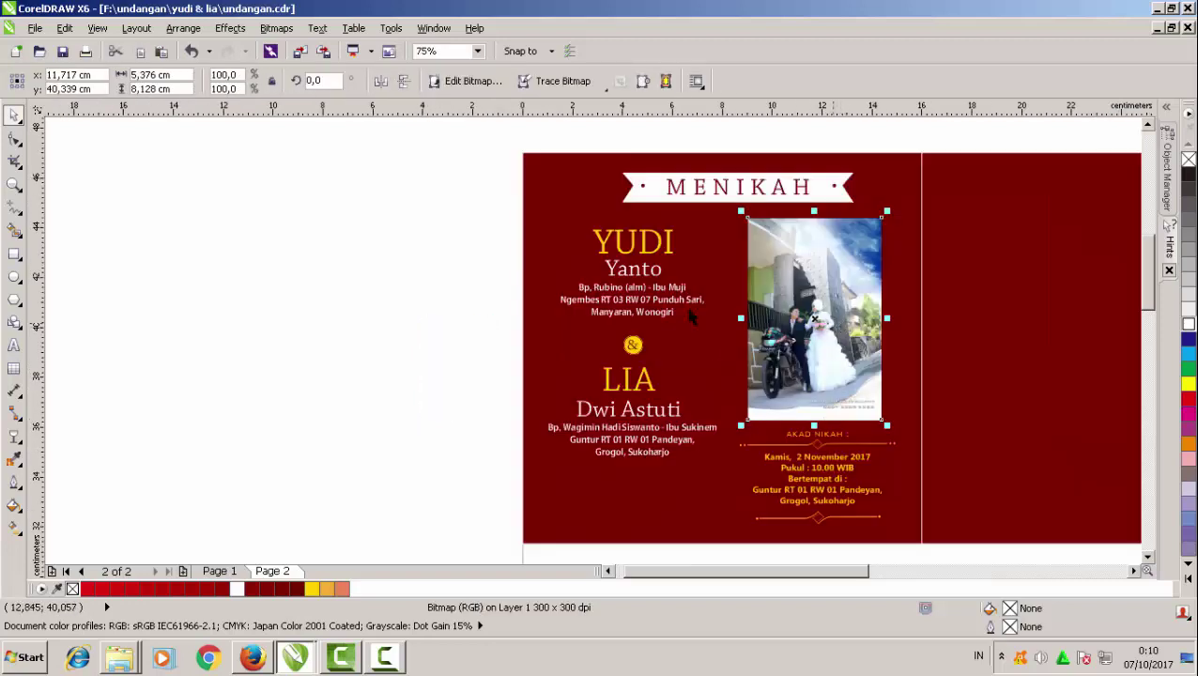
drag(906, 443, 903, 450)
click(842, 381)
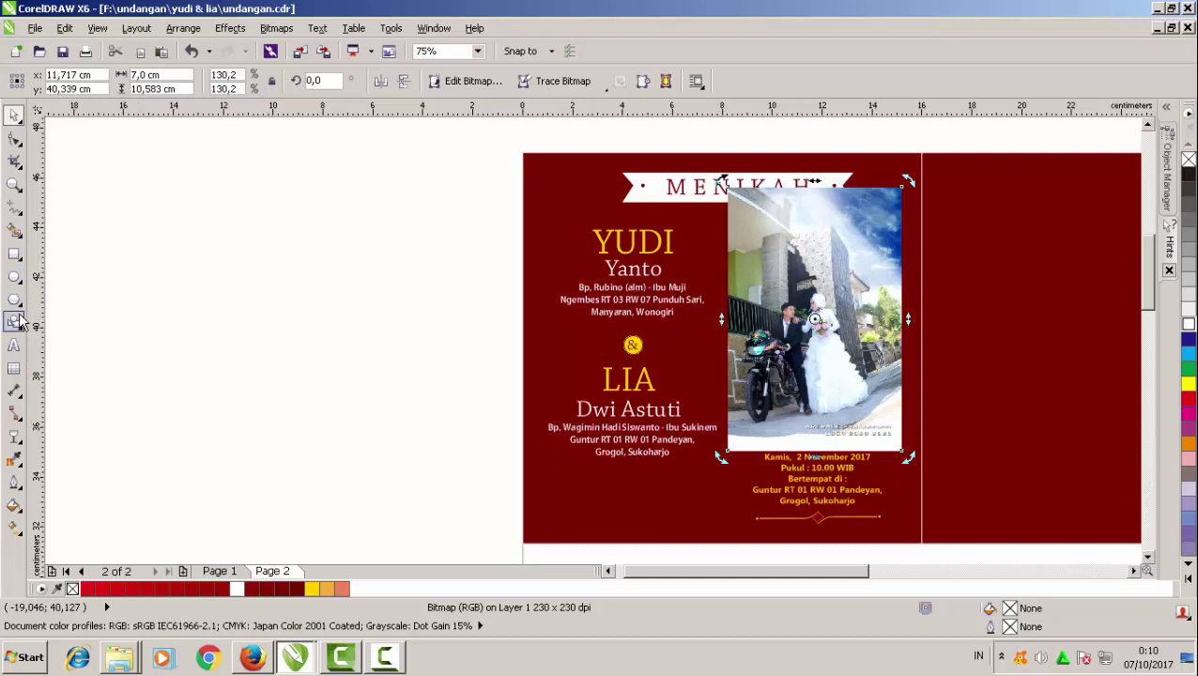
Fade out the photo's lower edge with a linear transparency above the event details, and nudge the photo down to y 40.137 cm
click(14, 184)
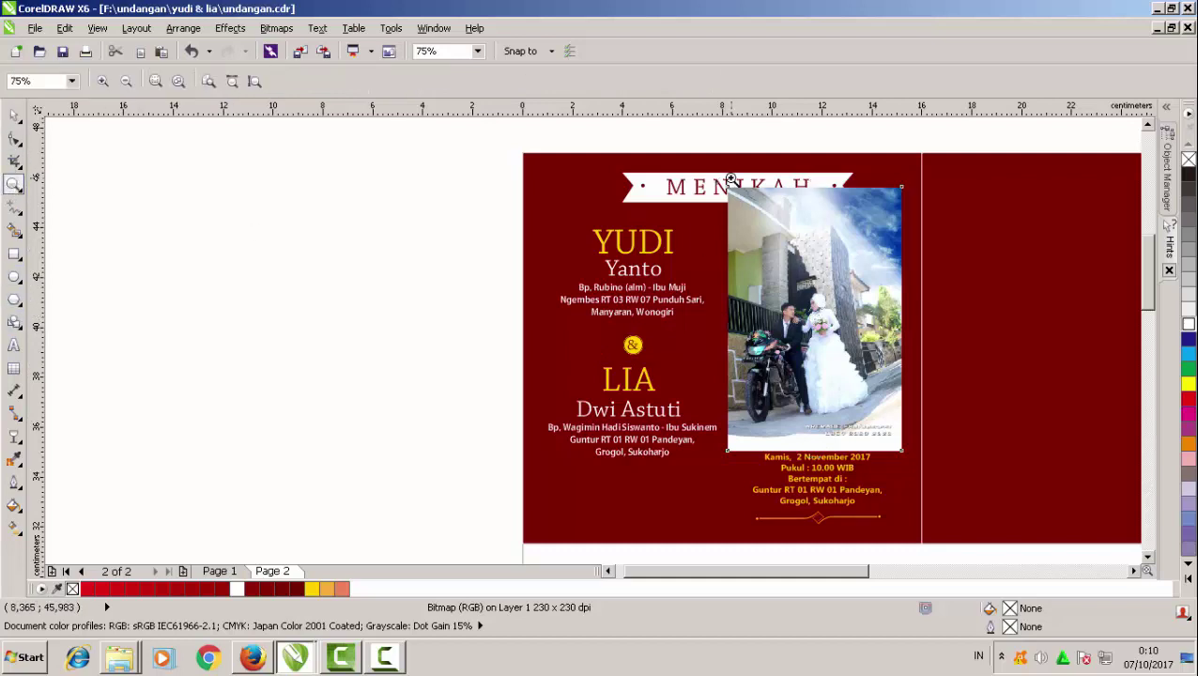
click(909, 458)
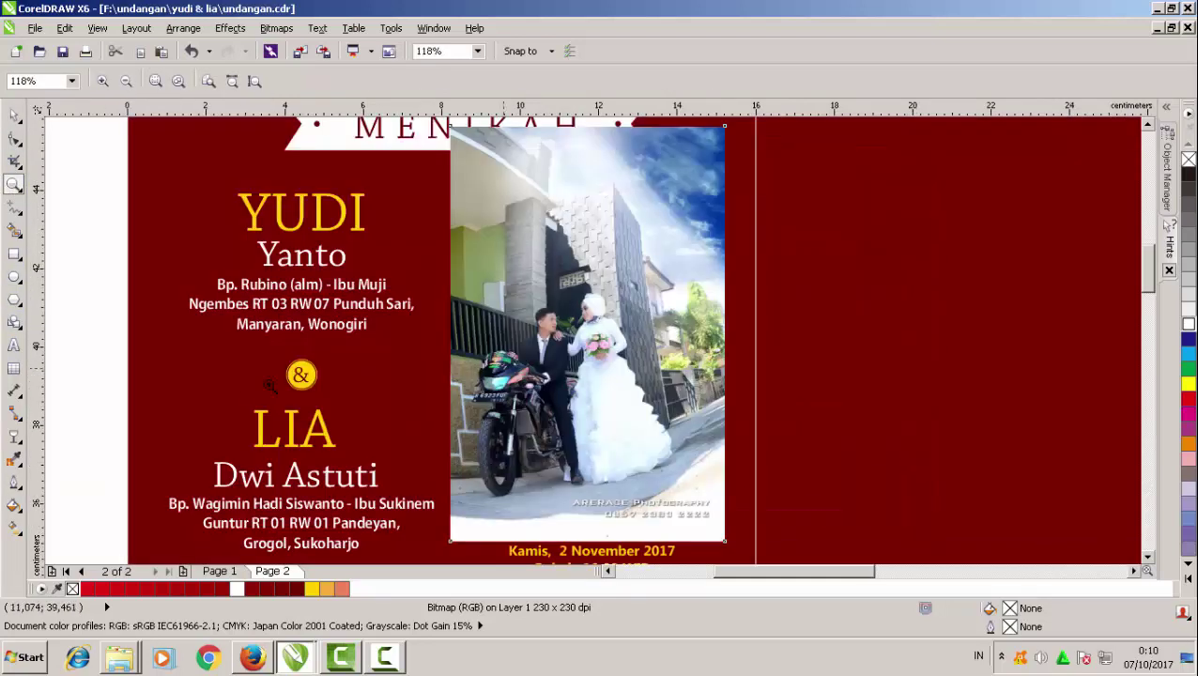
click(15, 437)
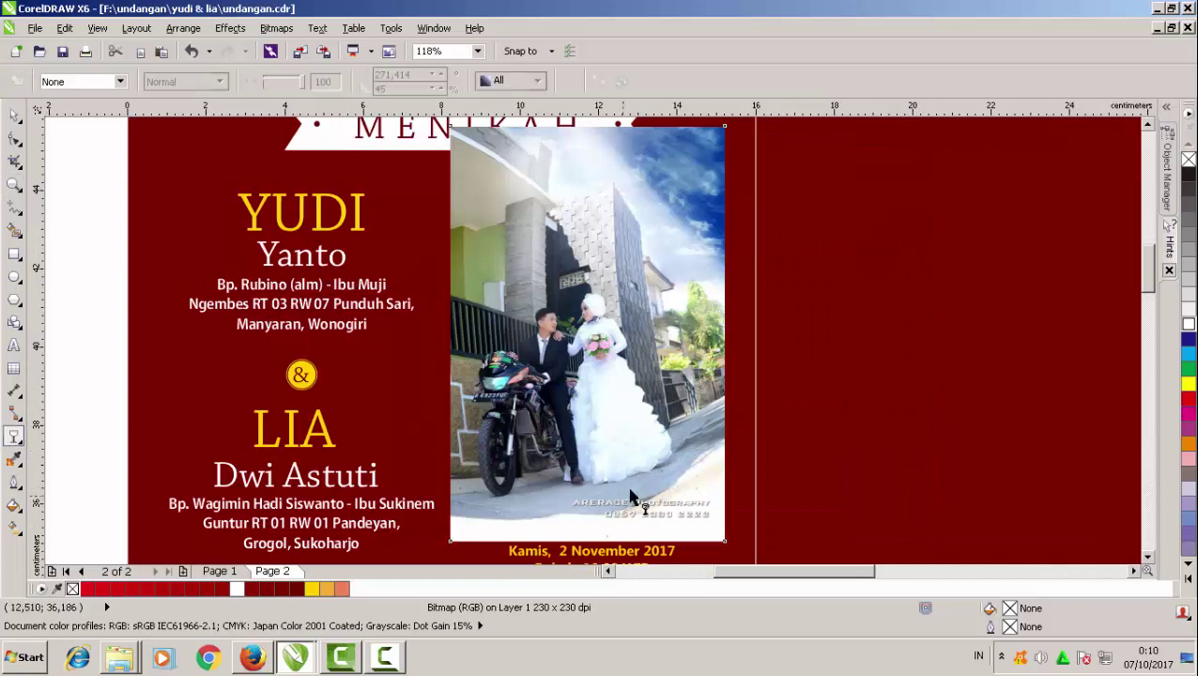
drag(597, 464, 598, 512)
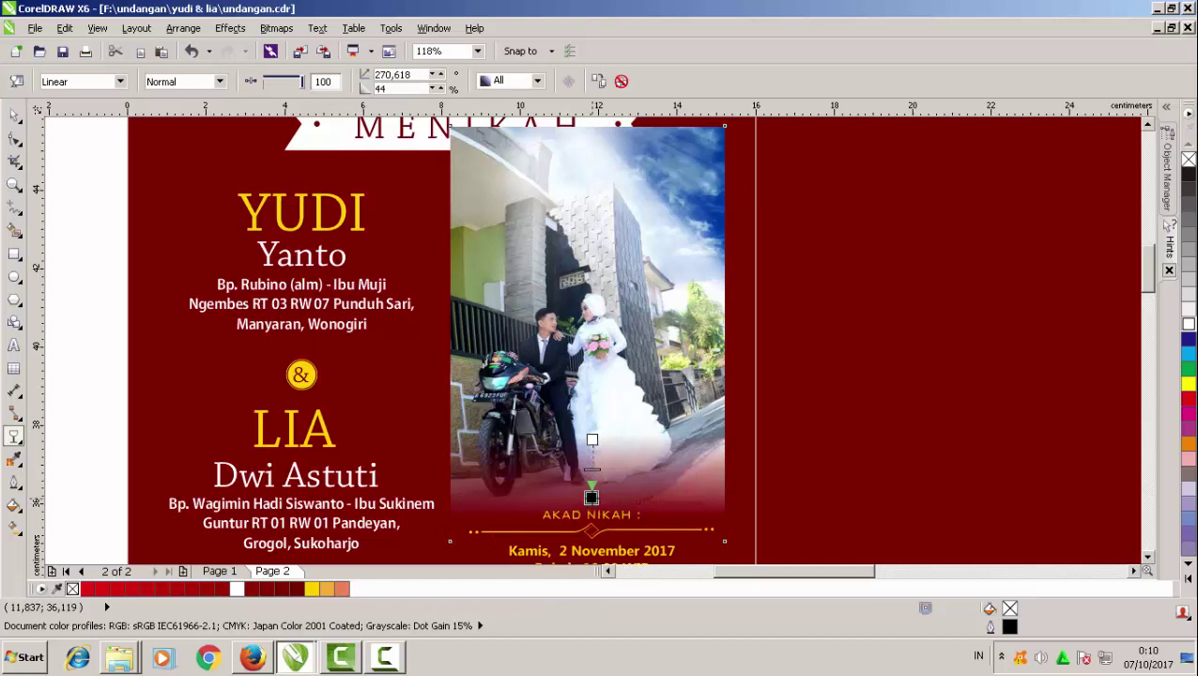
key(space)
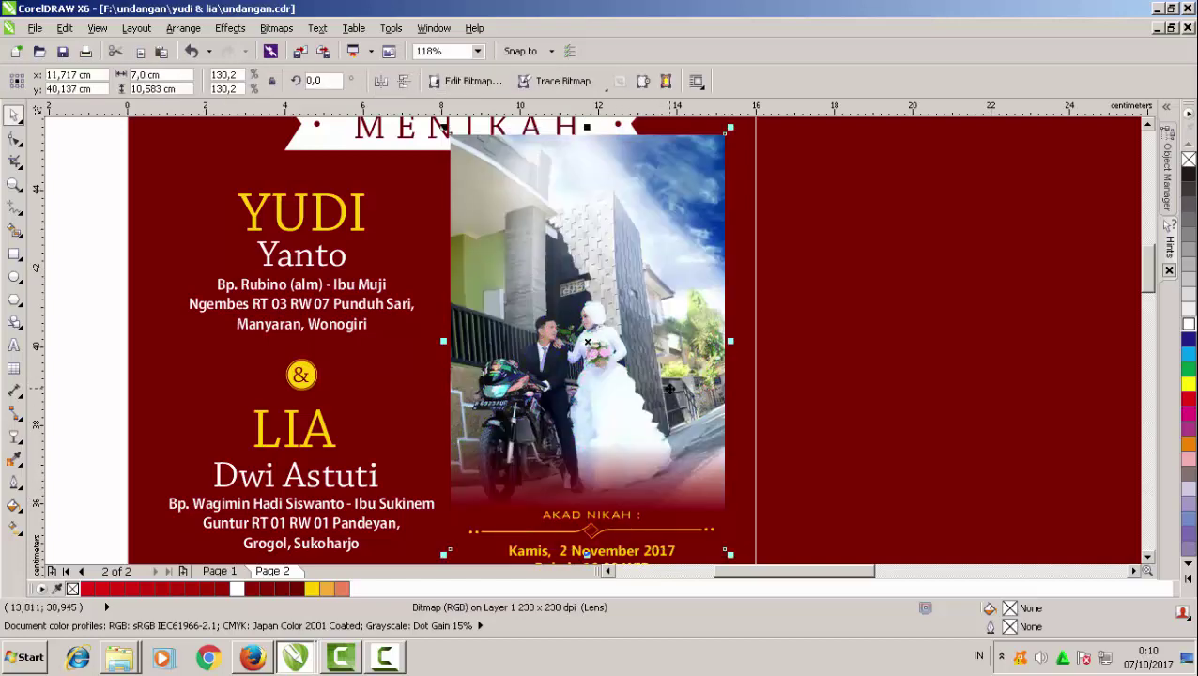
Convert the faded photo to a 400 dpi CMYK bitmap with anti-aliasing and a transparent background
scroll(666, 389, down, 2)
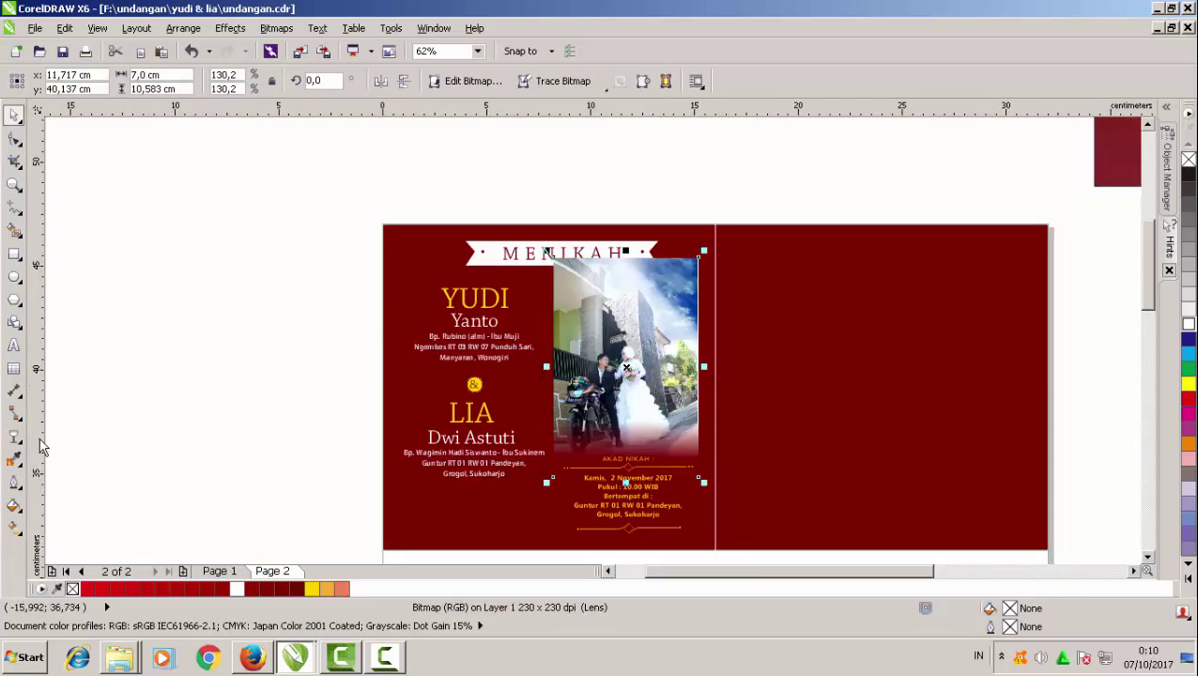
click(277, 29)
click(319, 48)
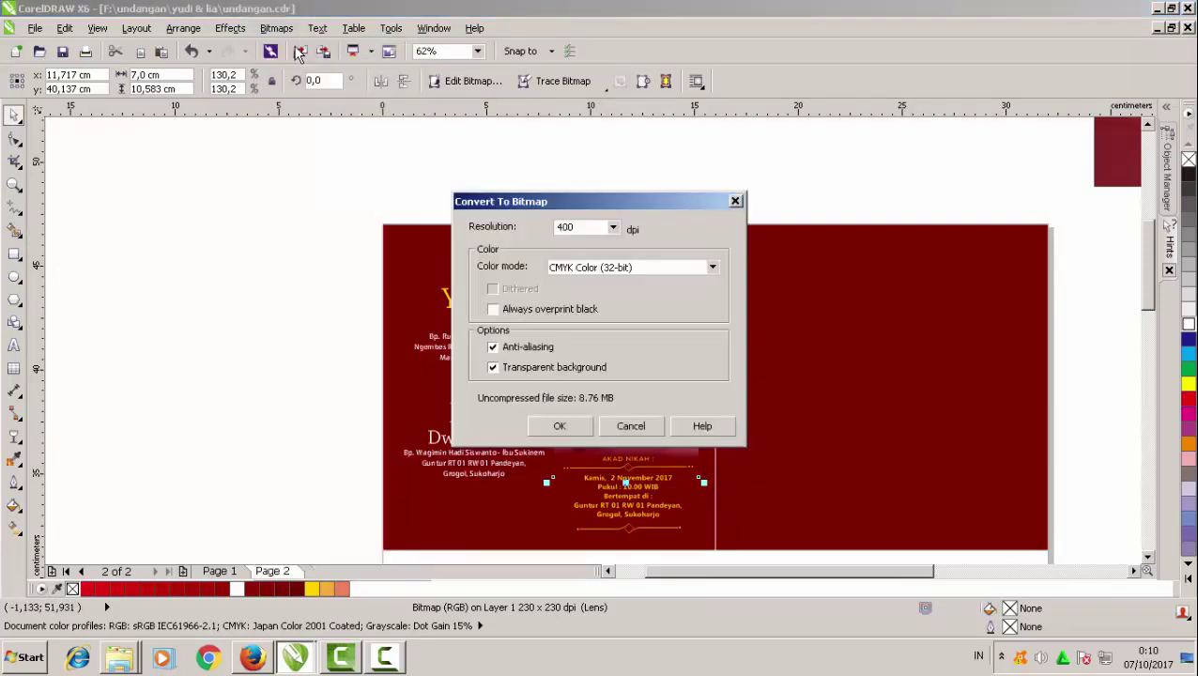
click(584, 431)
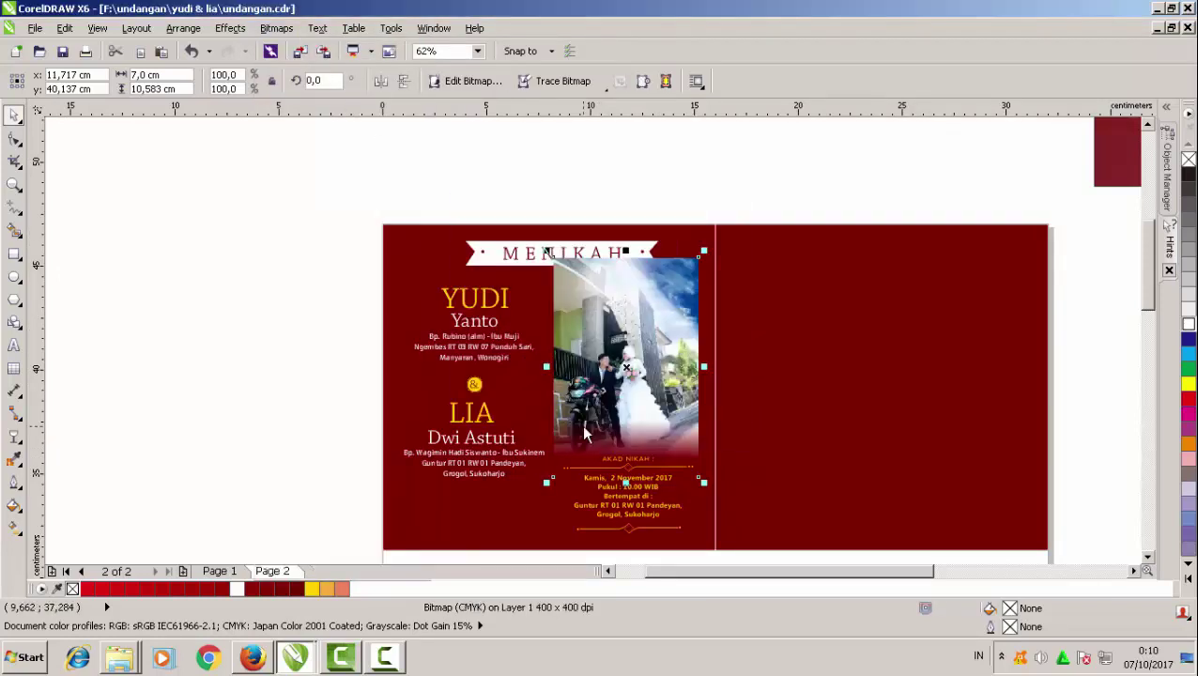
Fade out the photo's upper edge with a linear transparency running up towards the MENIKAH banner
scroll(632, 263, up, 5)
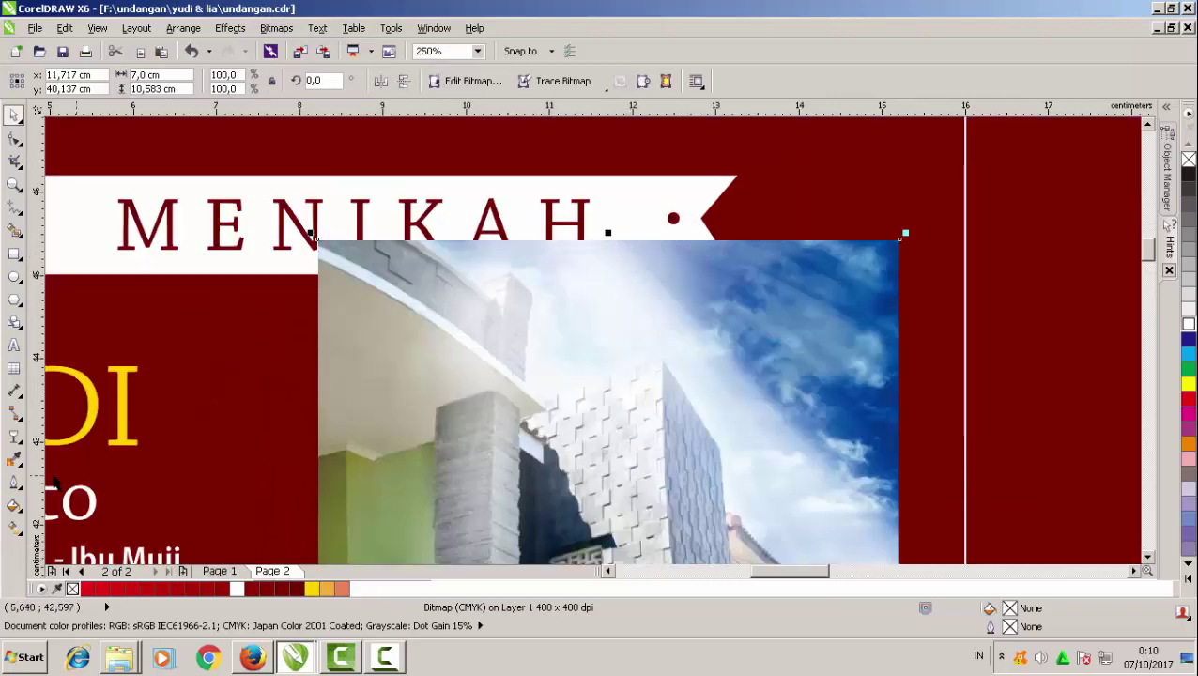
click(14, 438)
drag(639, 526, 663, 276)
scroll(673, 377, down, 5)
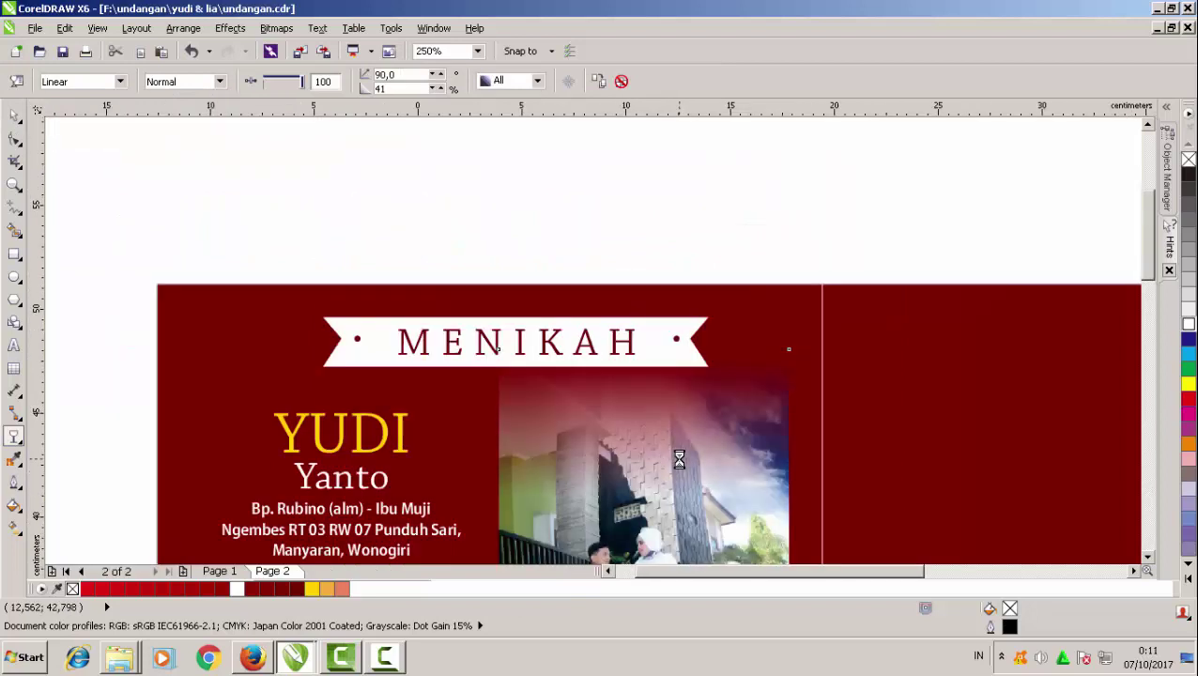
key(space)
key(Escape)
scroll(711, 495, down, 2)
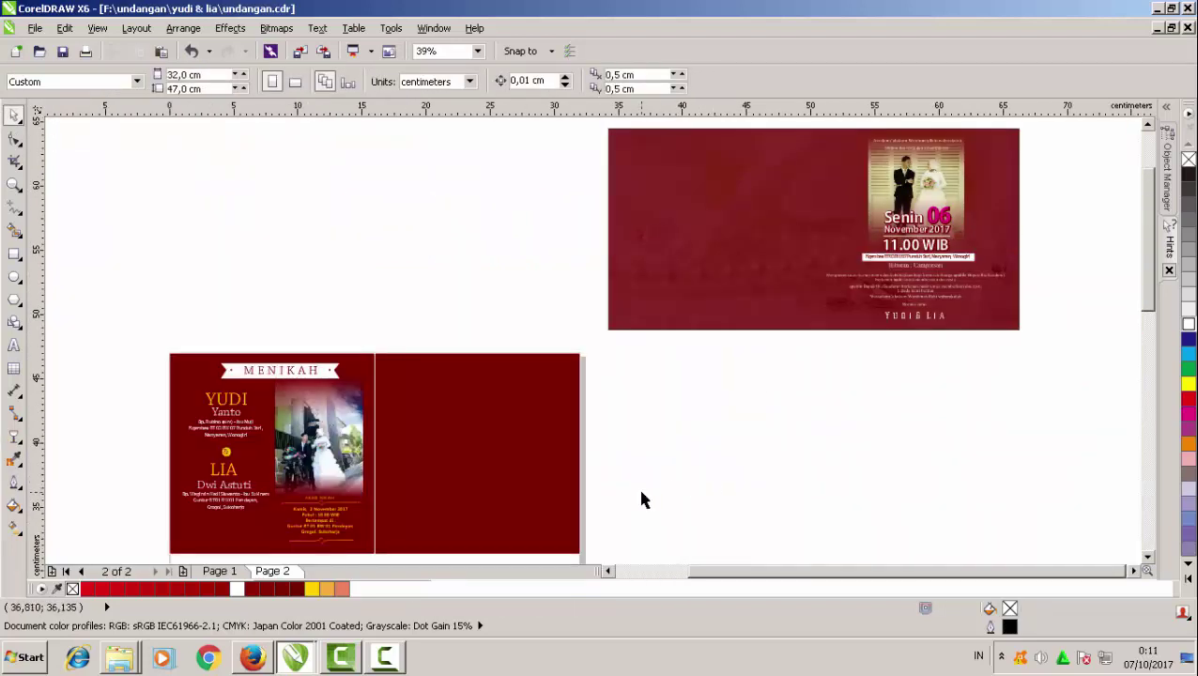
click(14, 184)
drag(159, 348, 400, 524)
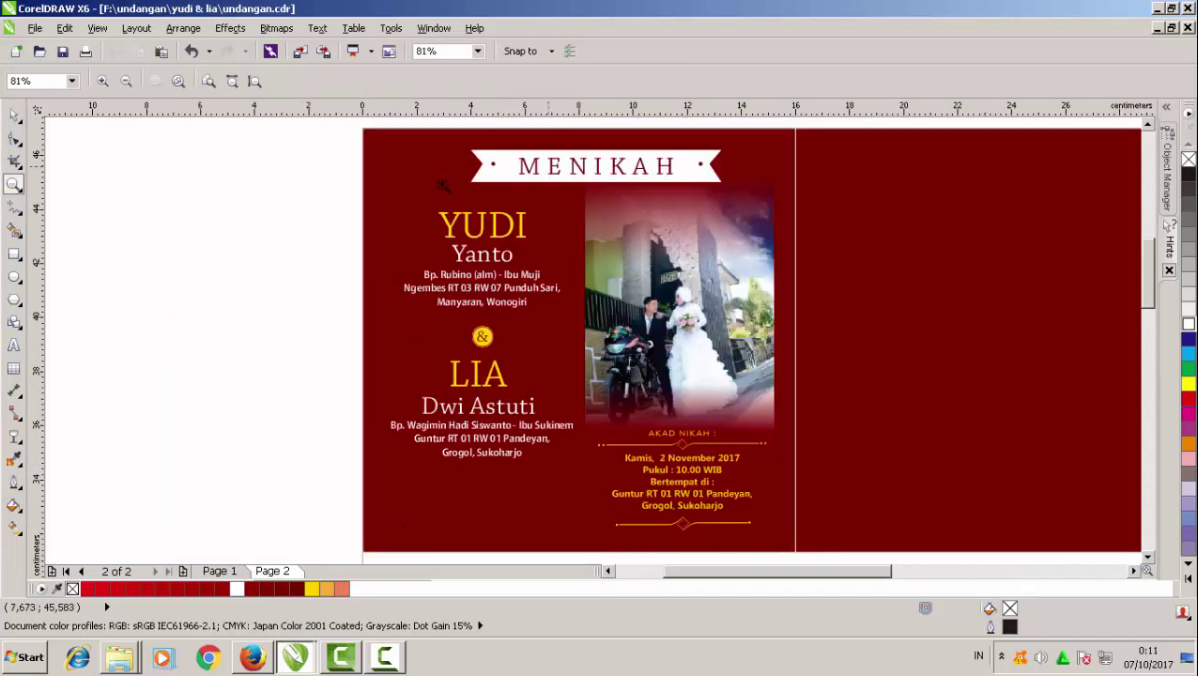
key(space)
click(745, 362)
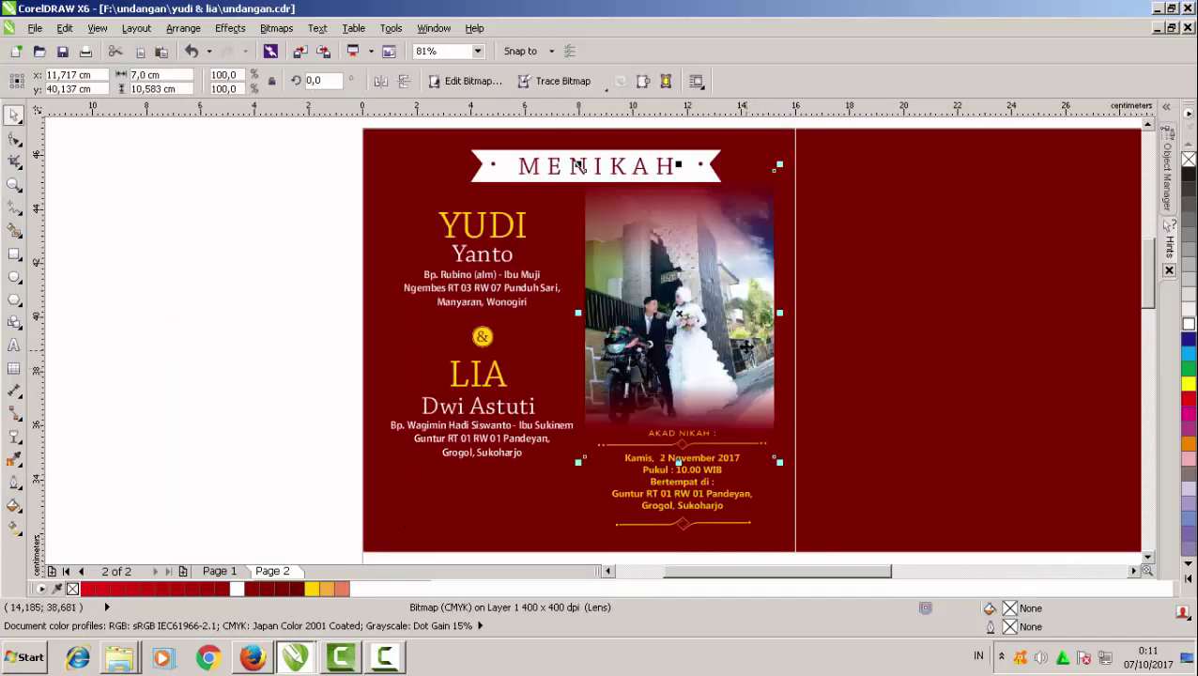
scroll(760, 422, down, 3)
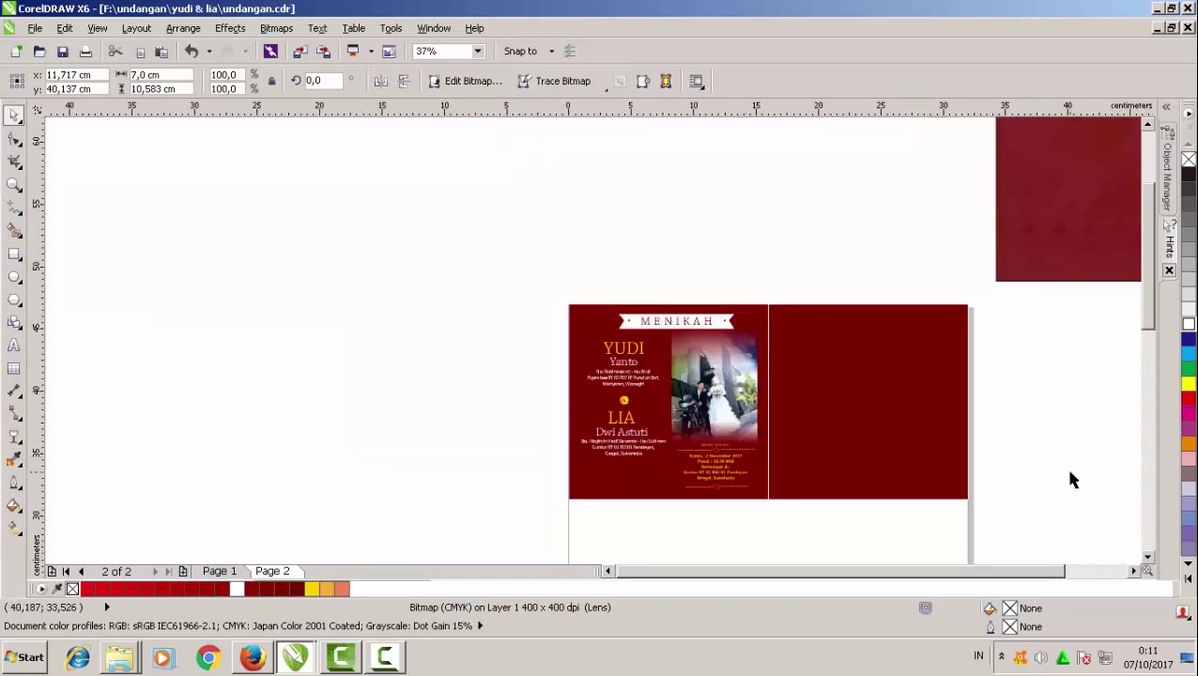
Move the unfilled 16 cm wide rectangle from the reference spread's right half down onto page 2's right panel
click(1064, 465)
click(926, 315)
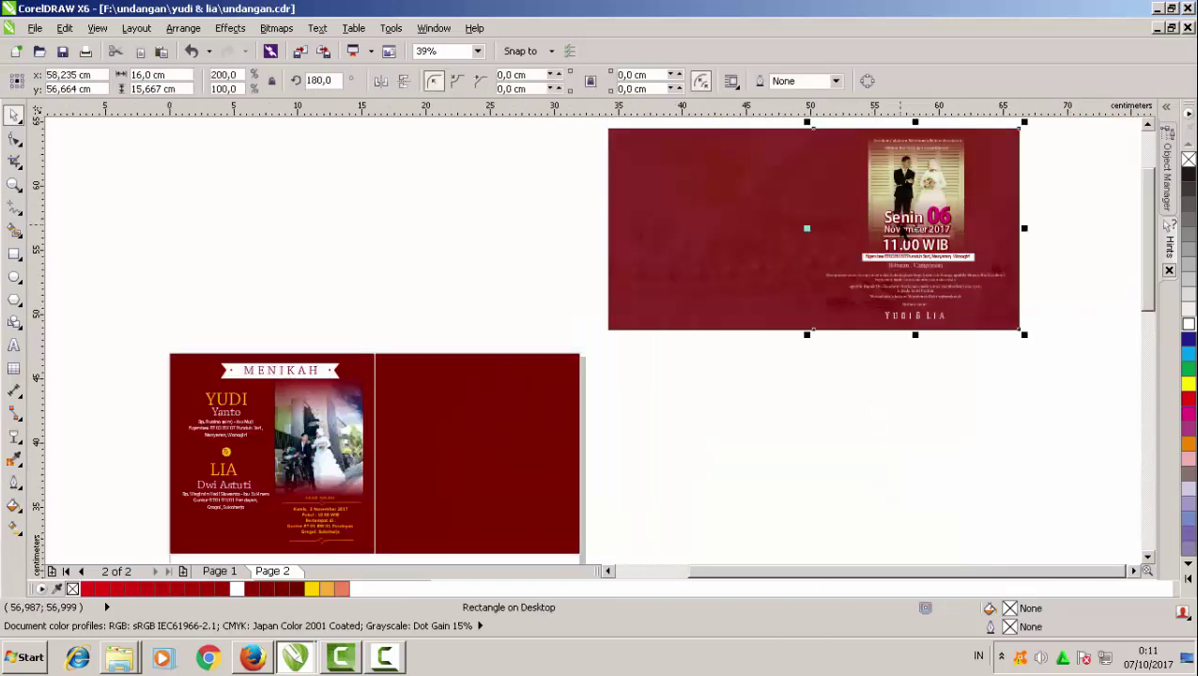
drag(915, 230, 505, 448)
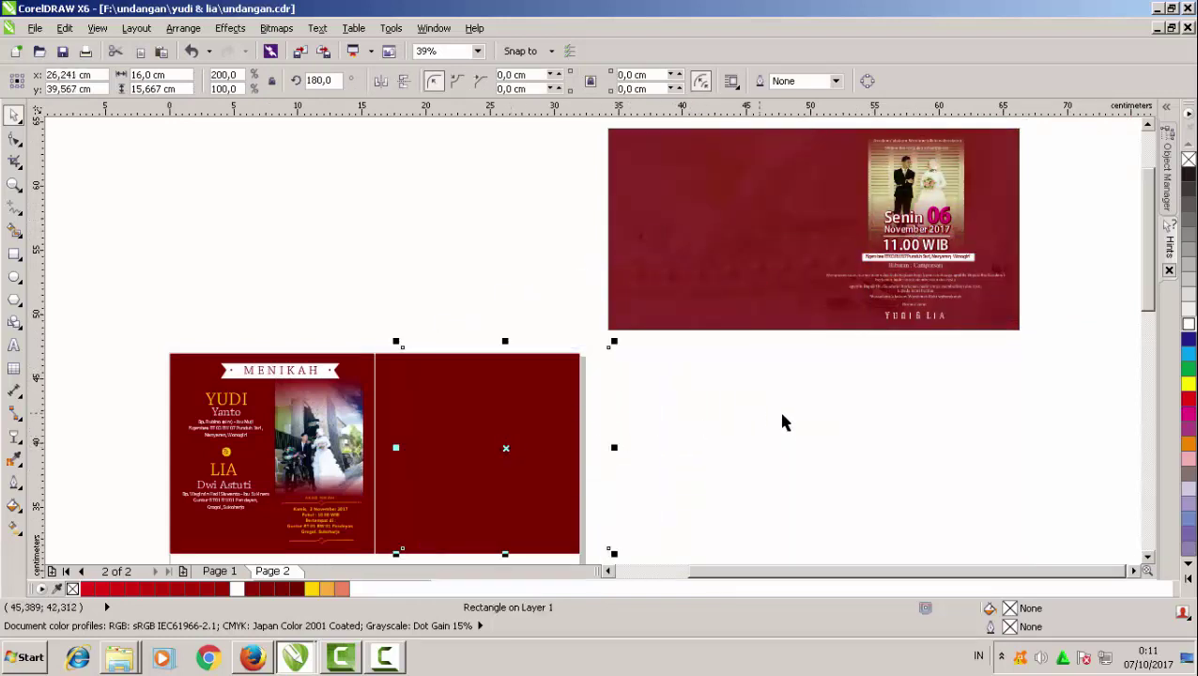
Group the text, ornaments and photo on the reference spread's right half and move the group onto the right red panel
click(920, 277)
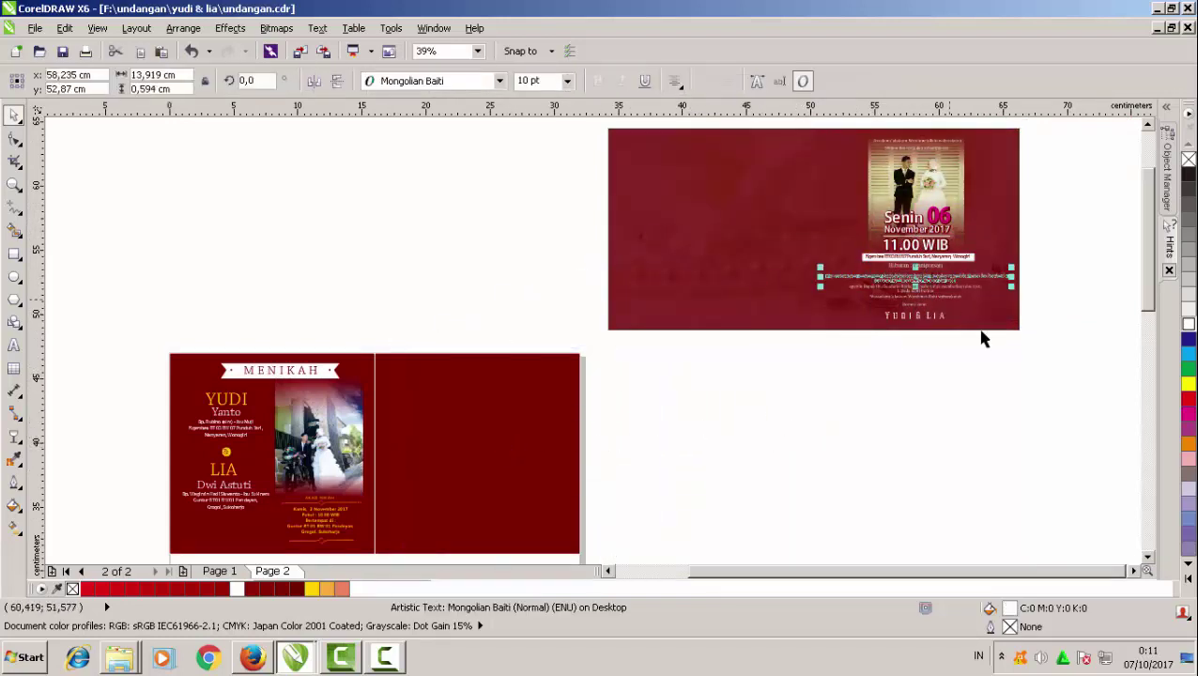
drag(1038, 402, 822, 168)
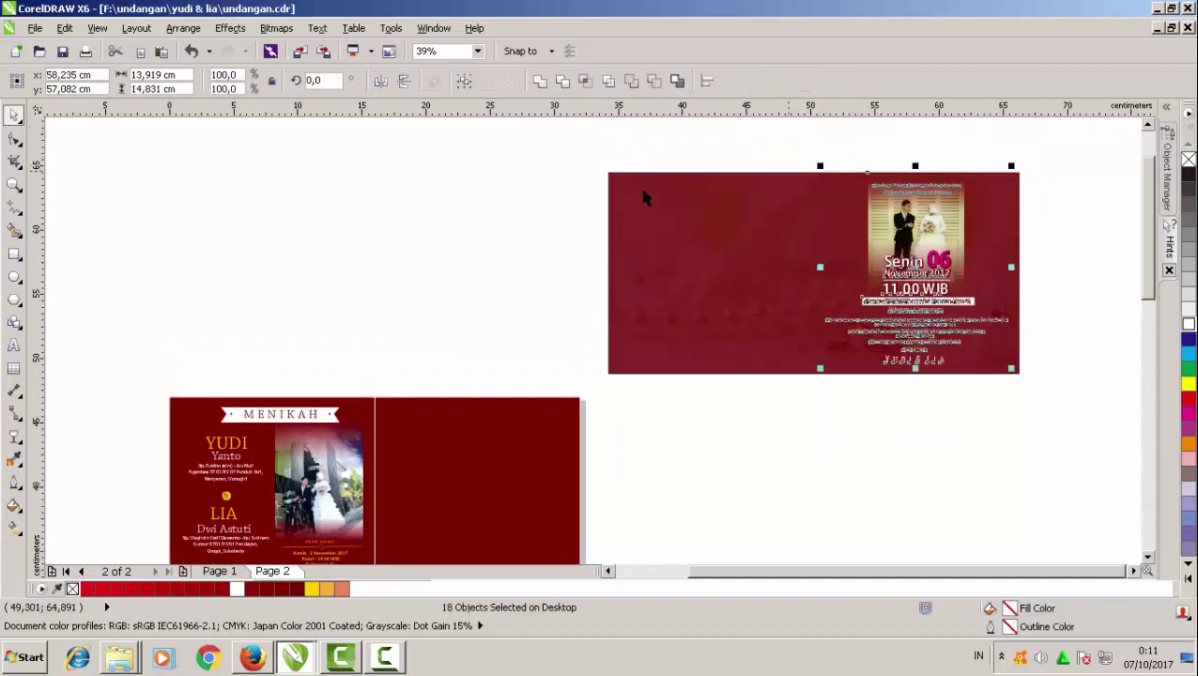
click(464, 83)
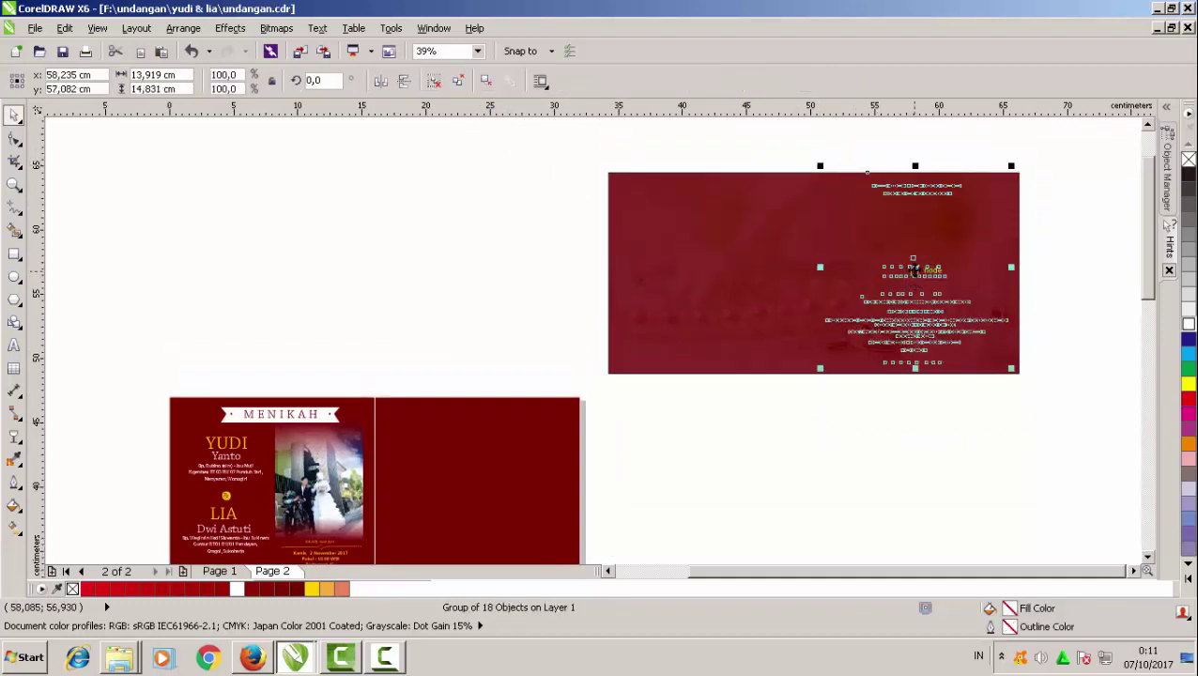
drag(914, 271, 496, 484)
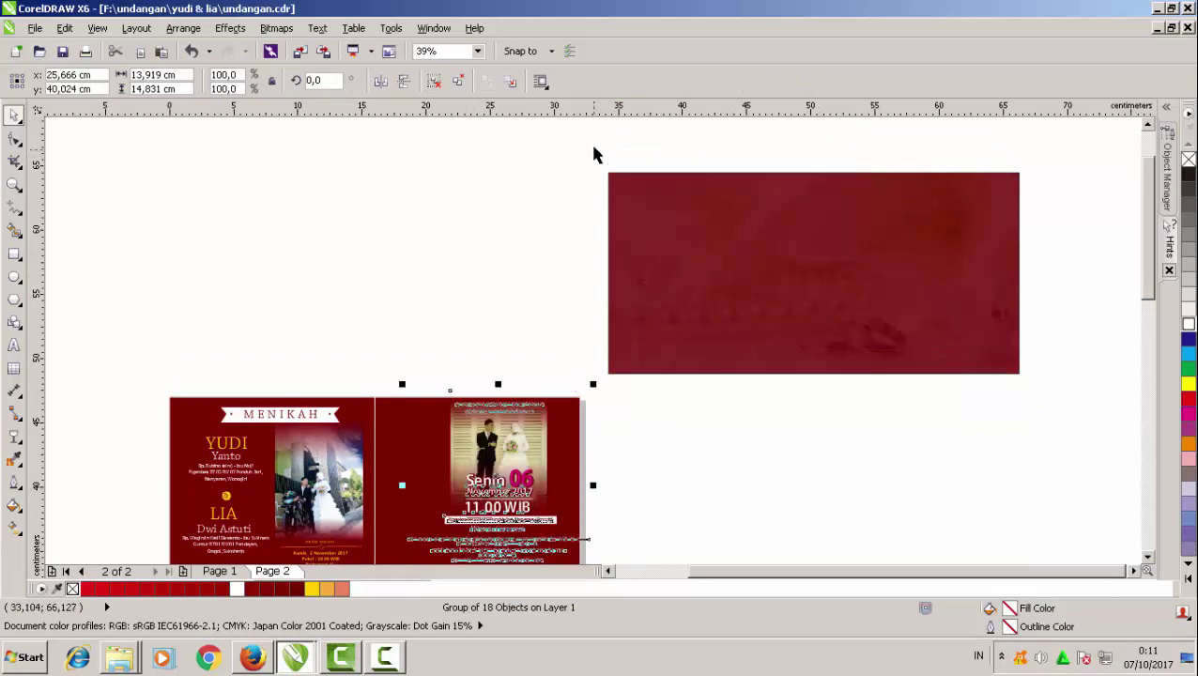
Move the unfilled rectangle off the left half of the reference background and delete it
drag(593, 153, 1031, 385)
key(Delete)
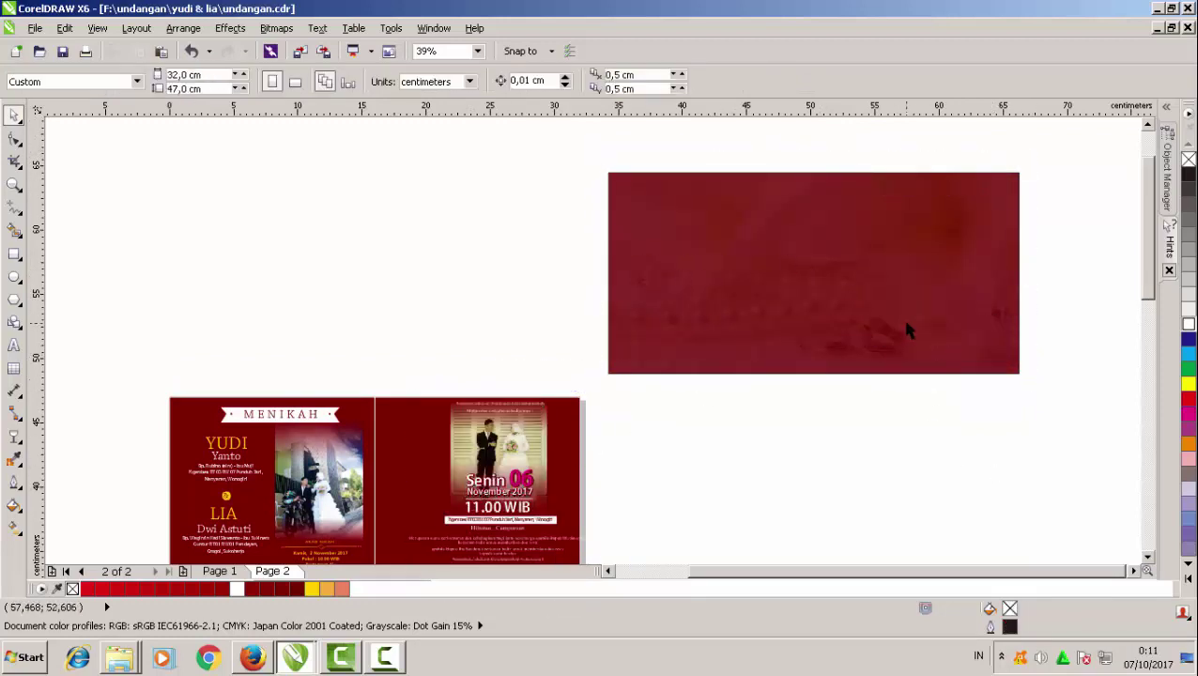
click(758, 313)
right_click(761, 315)
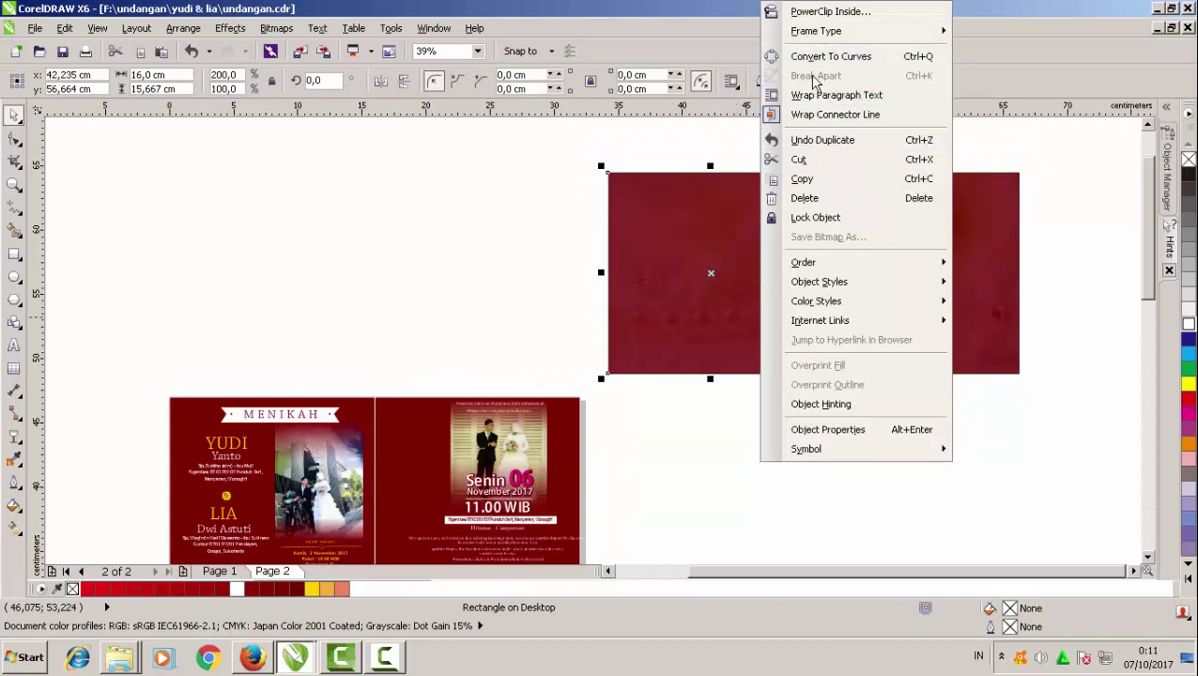
click(704, 148)
drag(703, 206, 826, 368)
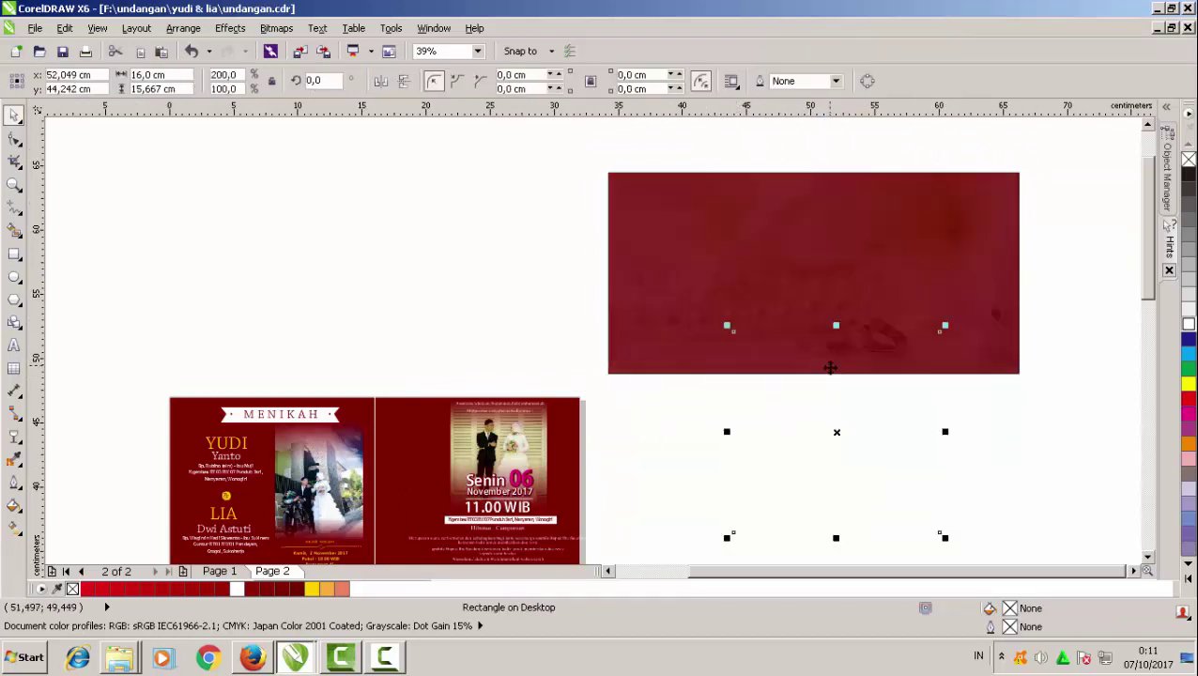
key(Delete)
Extract the faint background image from the reference spread's PowerClip rectangle and move it off to the left, above page 2
right_click(710, 216)
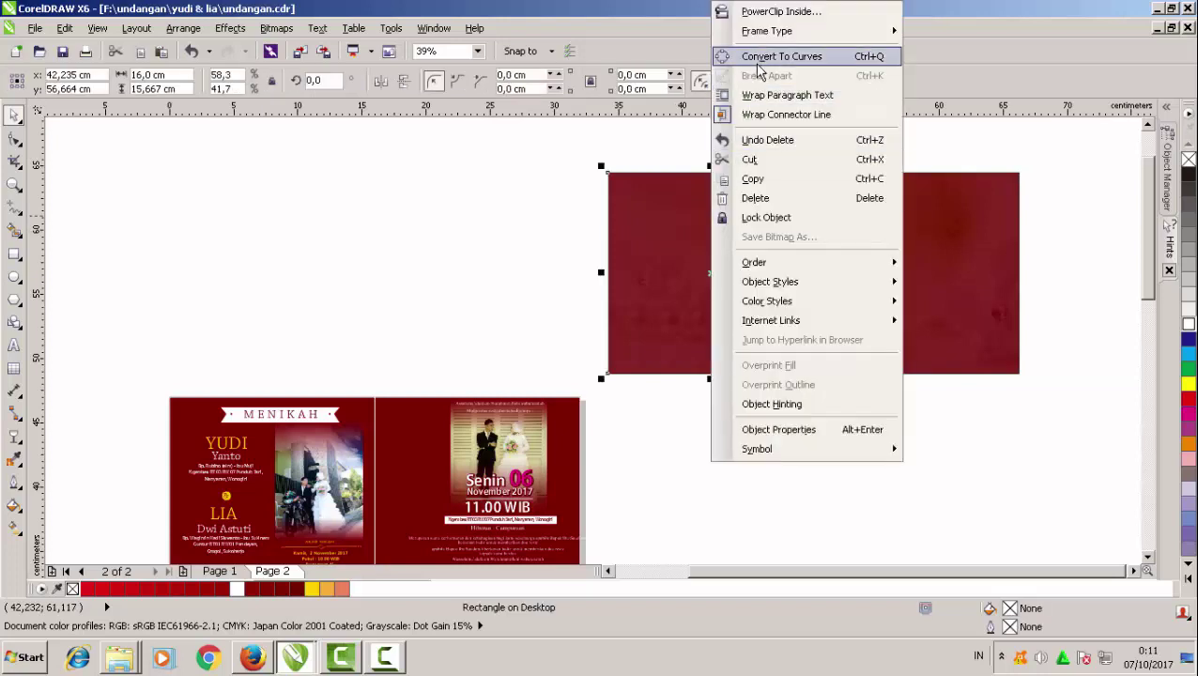
click(590, 147)
click(676, 225)
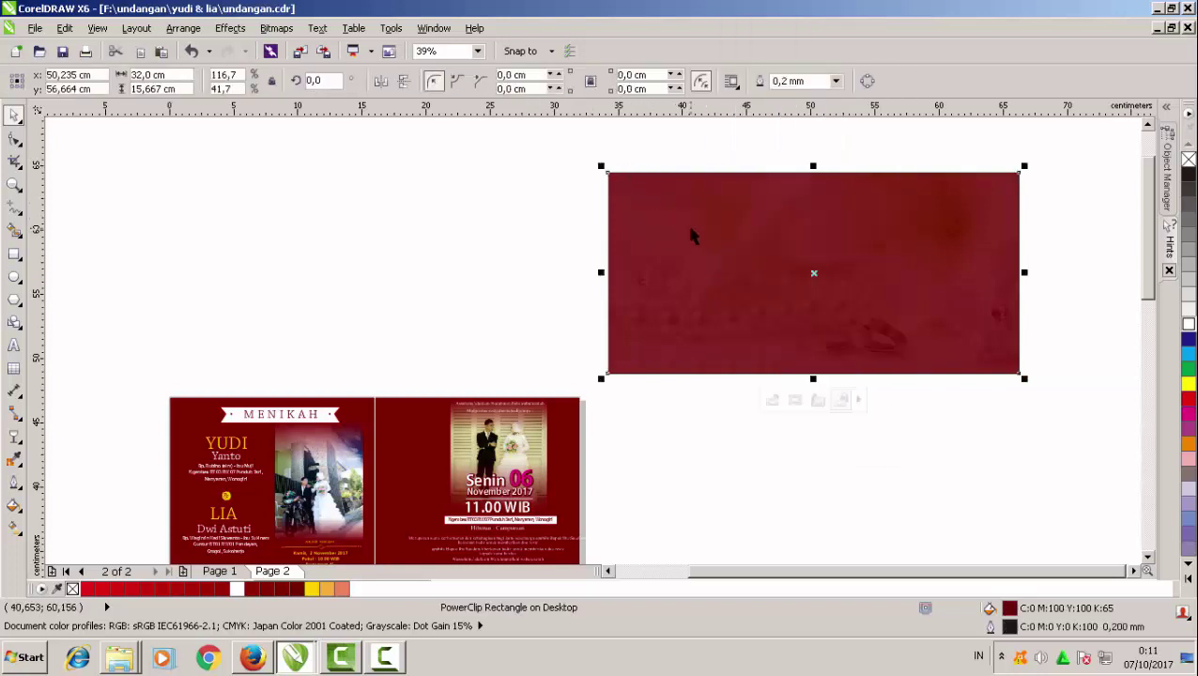
right_click(690, 226)
click(741, 58)
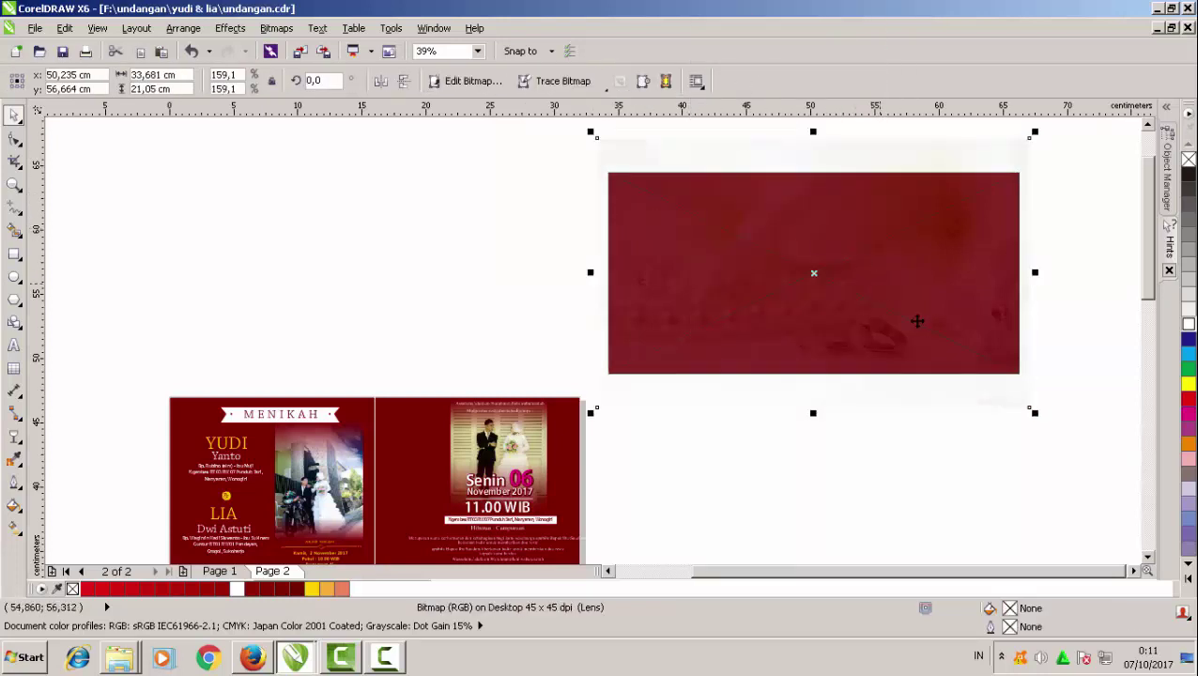
drag(905, 160, 409, 186)
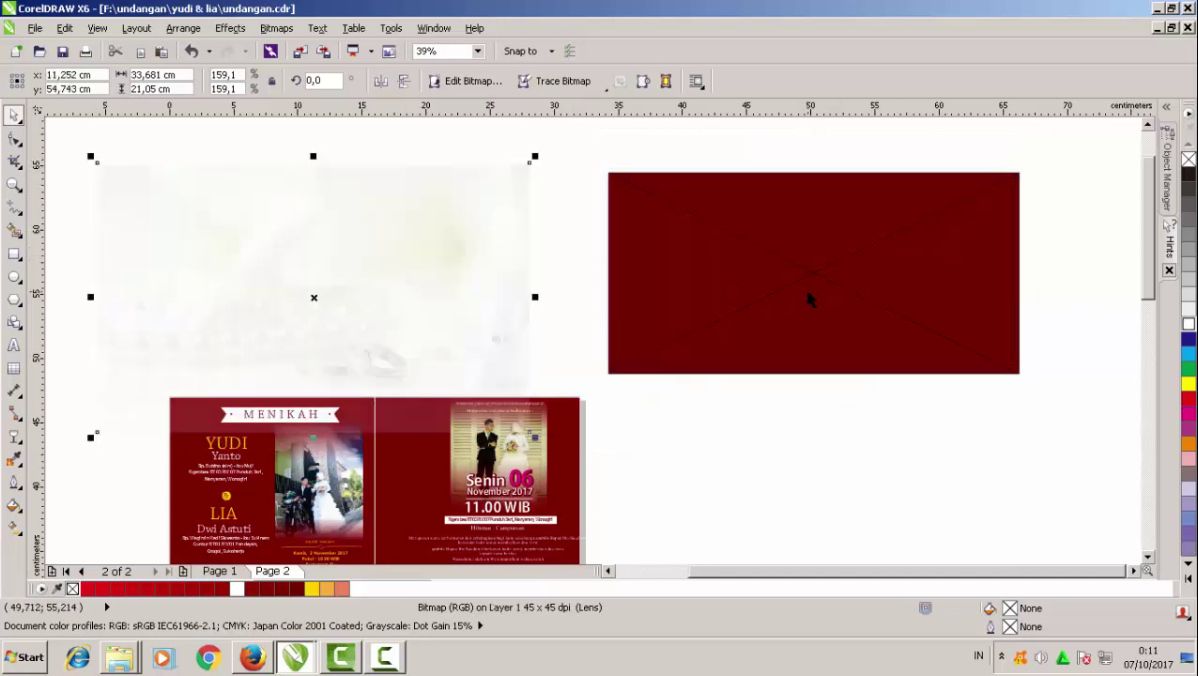
Delete the emptied red rectangle with the leftover photo and text, and move the faint background image to the right of page 2
click(802, 285)
key(Delete)
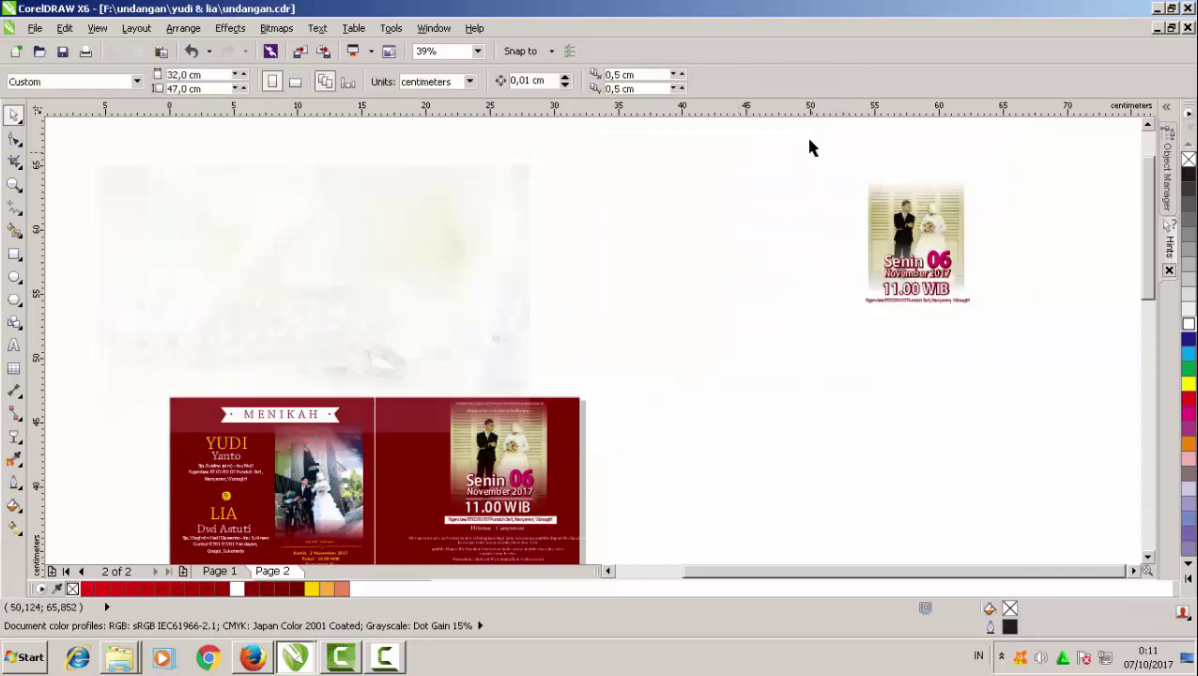
drag(812, 148, 1014, 371)
key(Delete)
drag(431, 260, 981, 362)
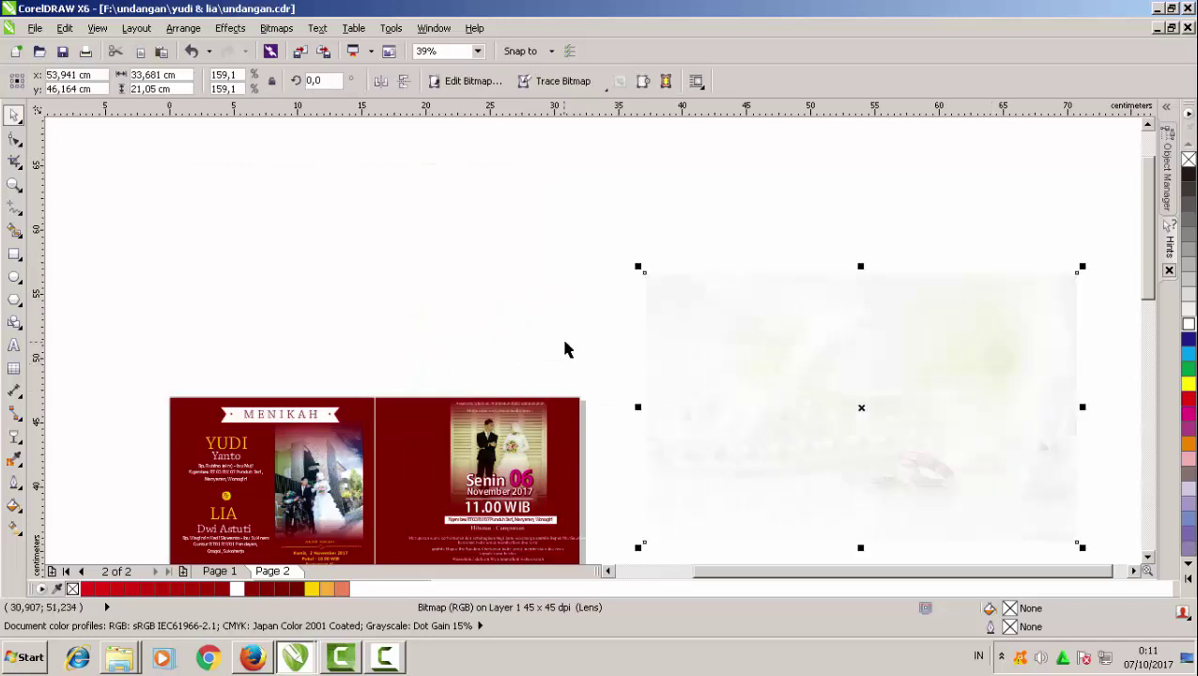
Centre the grouped text and photo within the right red panel of page 2
click(564, 349)
key(F4)
click(464, 391)
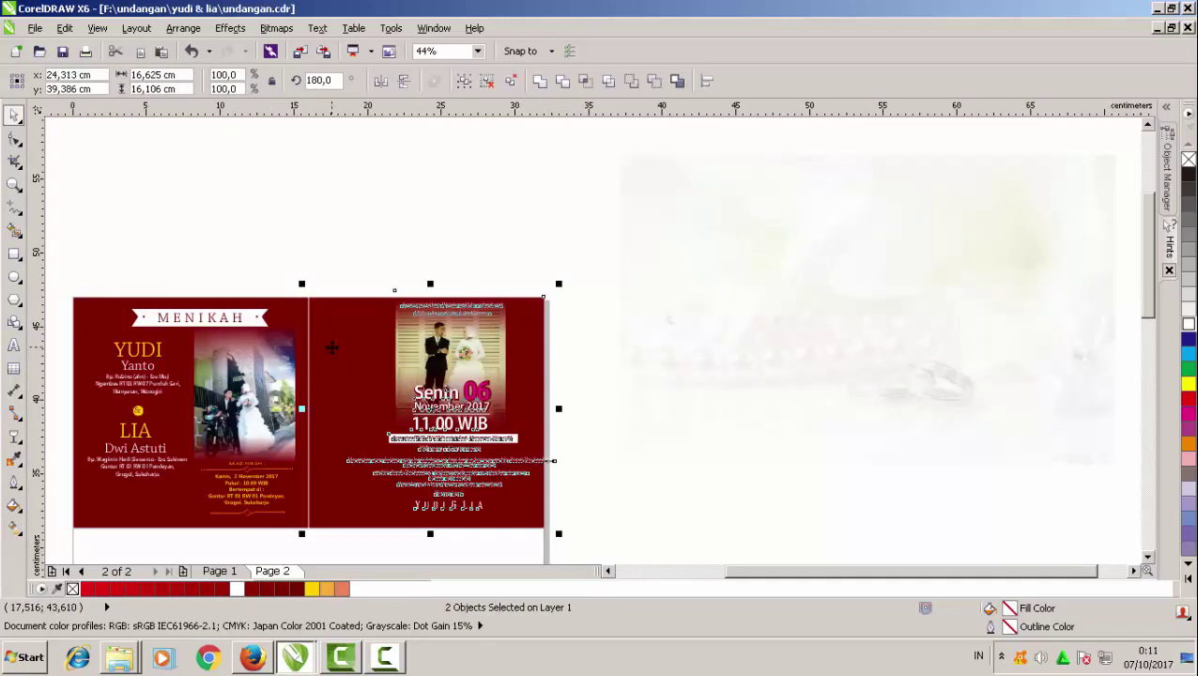
drag(330, 354, 307, 367)
key(Escape)
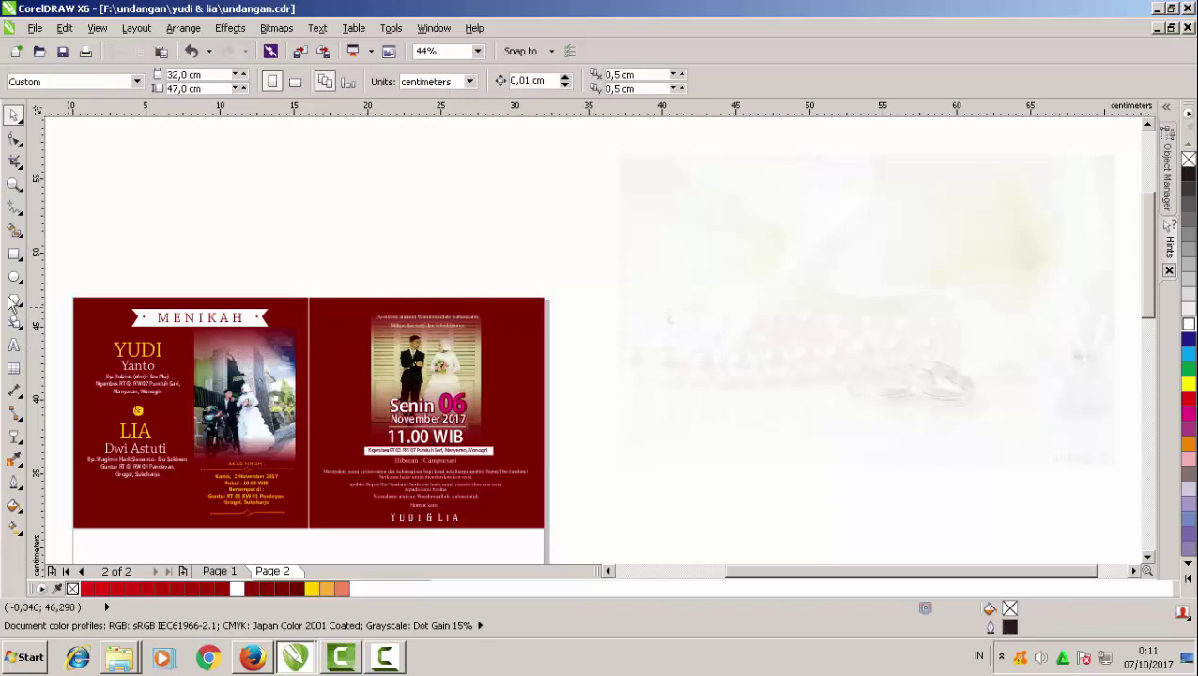
Ungroup all the artwork in the right red panel and delete its old couple photo
click(14, 184)
drag(294, 284, 556, 543)
key(space)
click(631, 262)
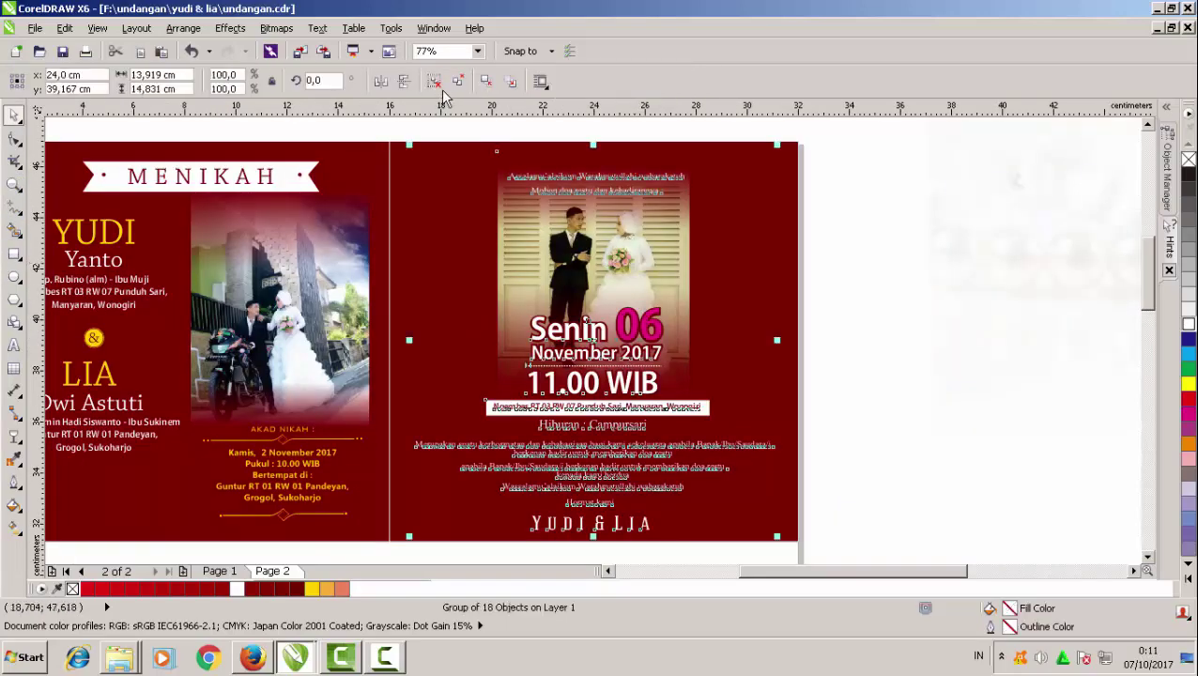
click(434, 82)
click(648, 266)
click(654, 279)
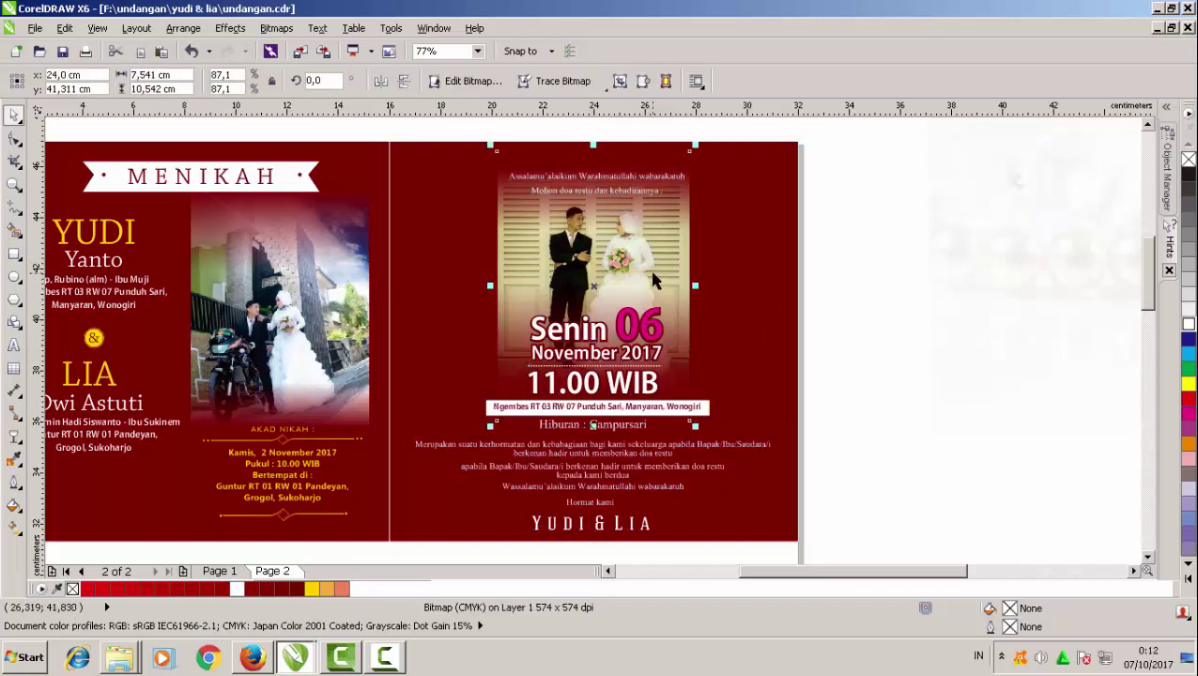
key(Delete)
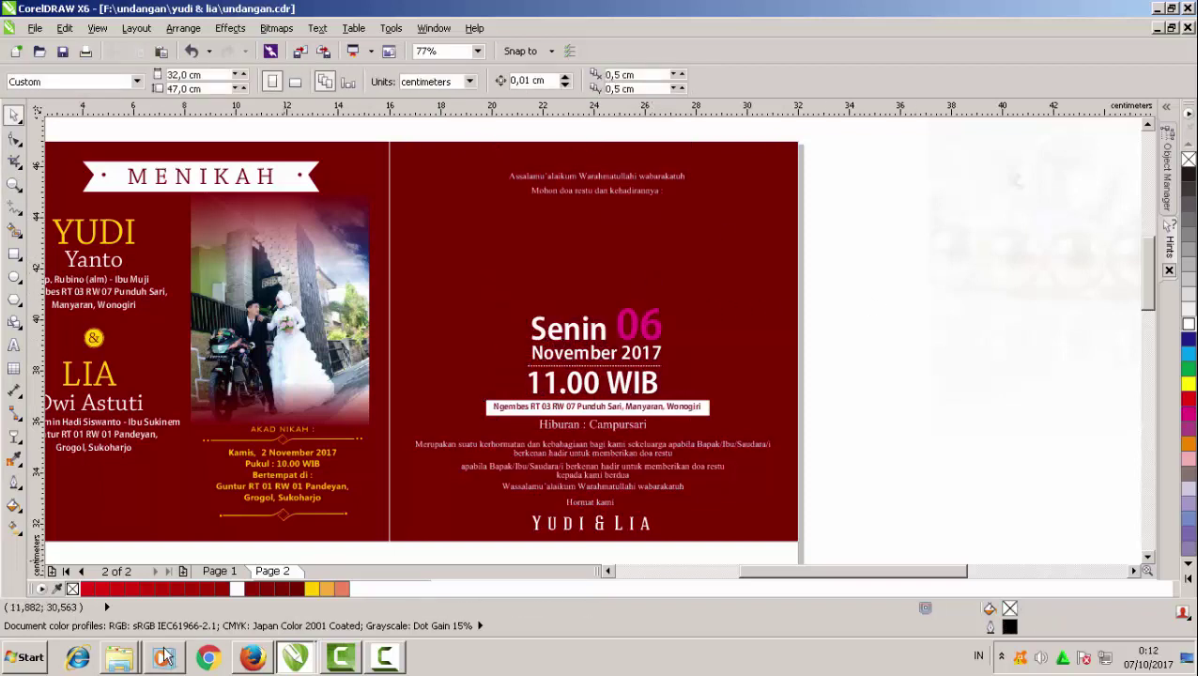
mouse_move(131, 653)
click(122, 596)
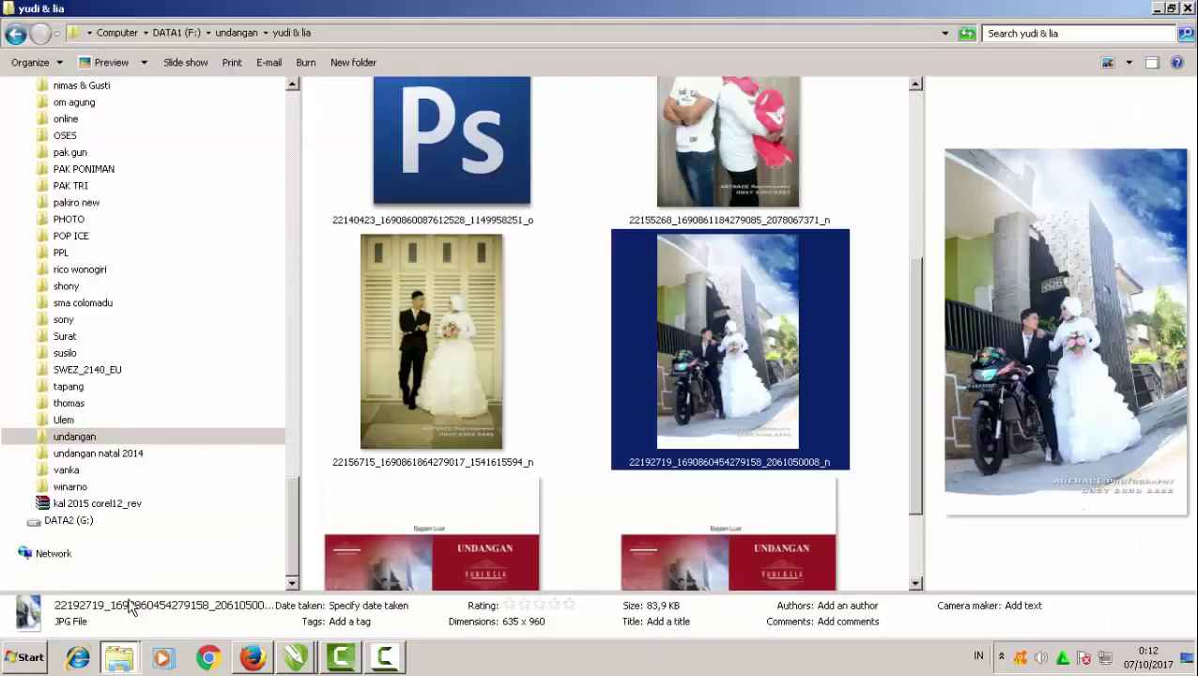
click(436, 361)
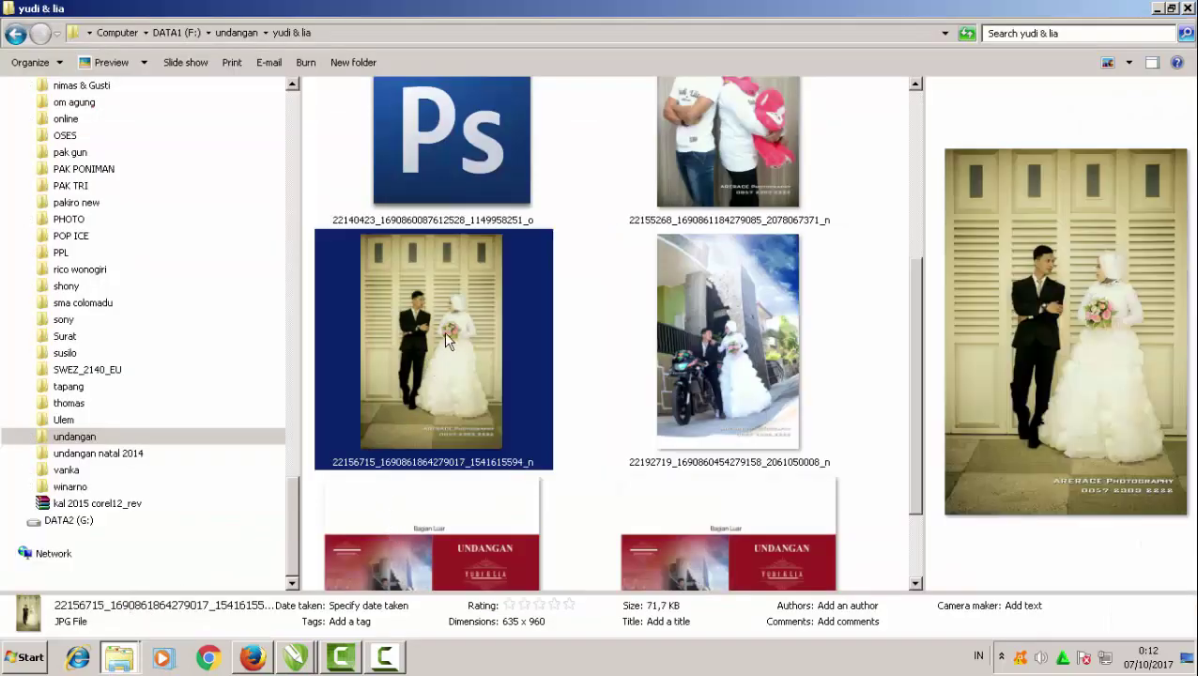
drag(332, 597, 629, 298)
scroll(629, 299, up, 2)
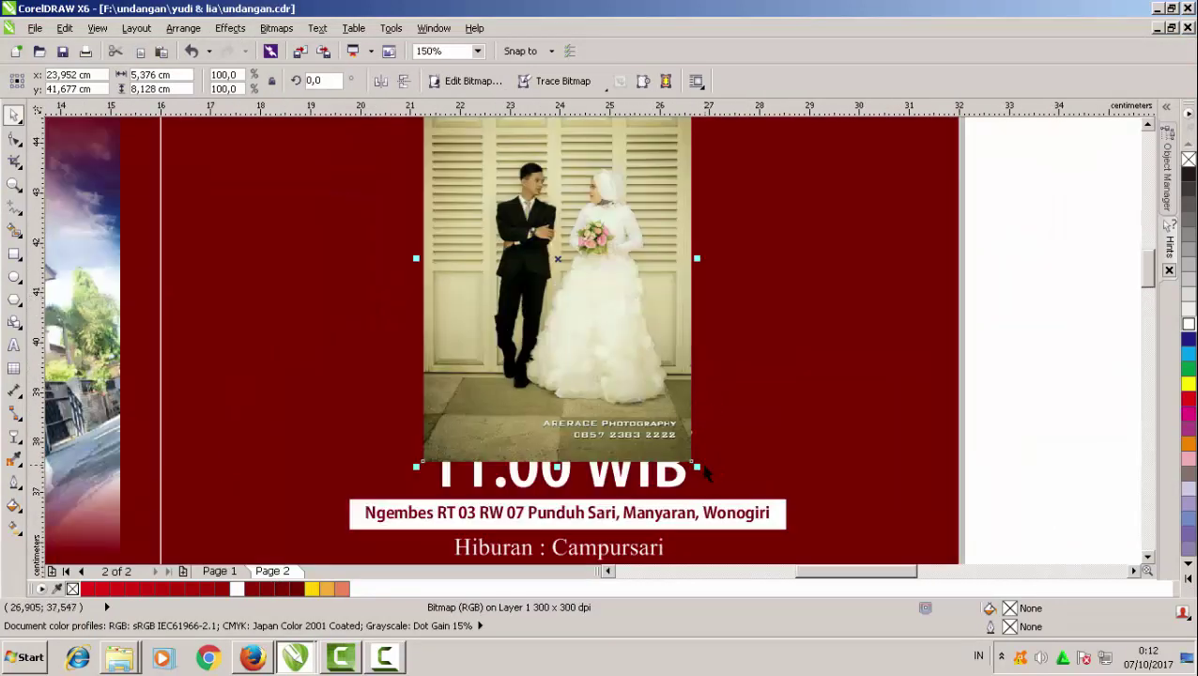
Enlarge the imported couple photo to 109% and move it up close to the right panel's upper edge
drag(696, 467, 711, 485)
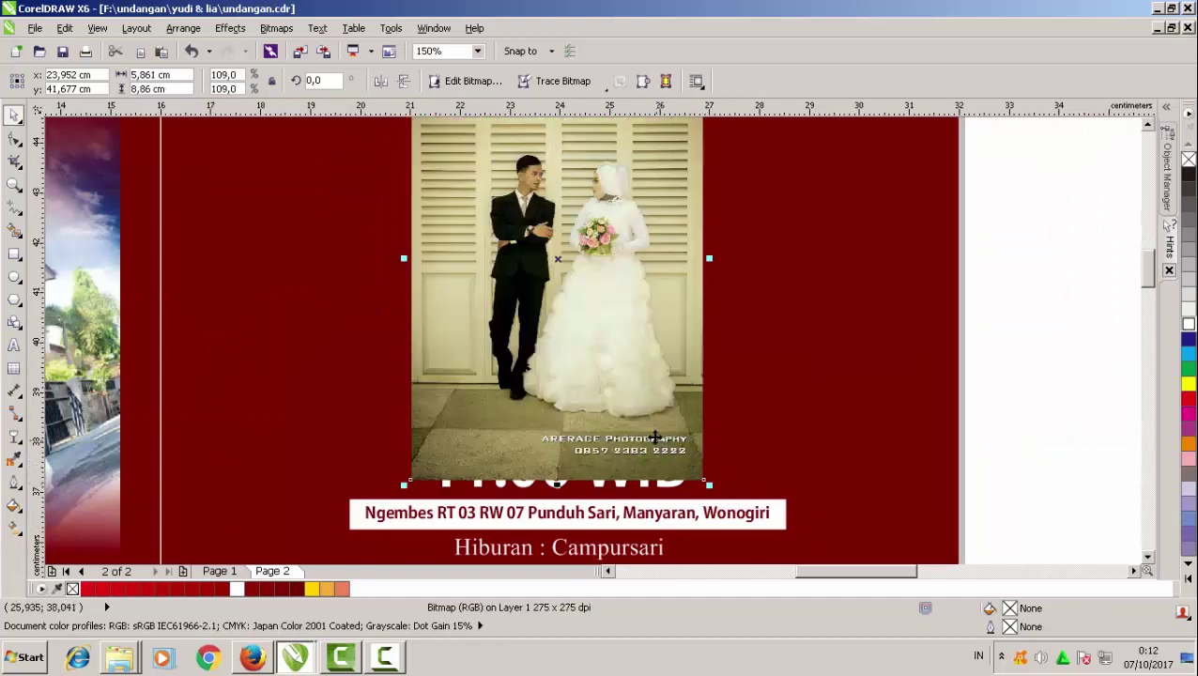
scroll(654, 430, down, 2)
drag(639, 375, 638, 360)
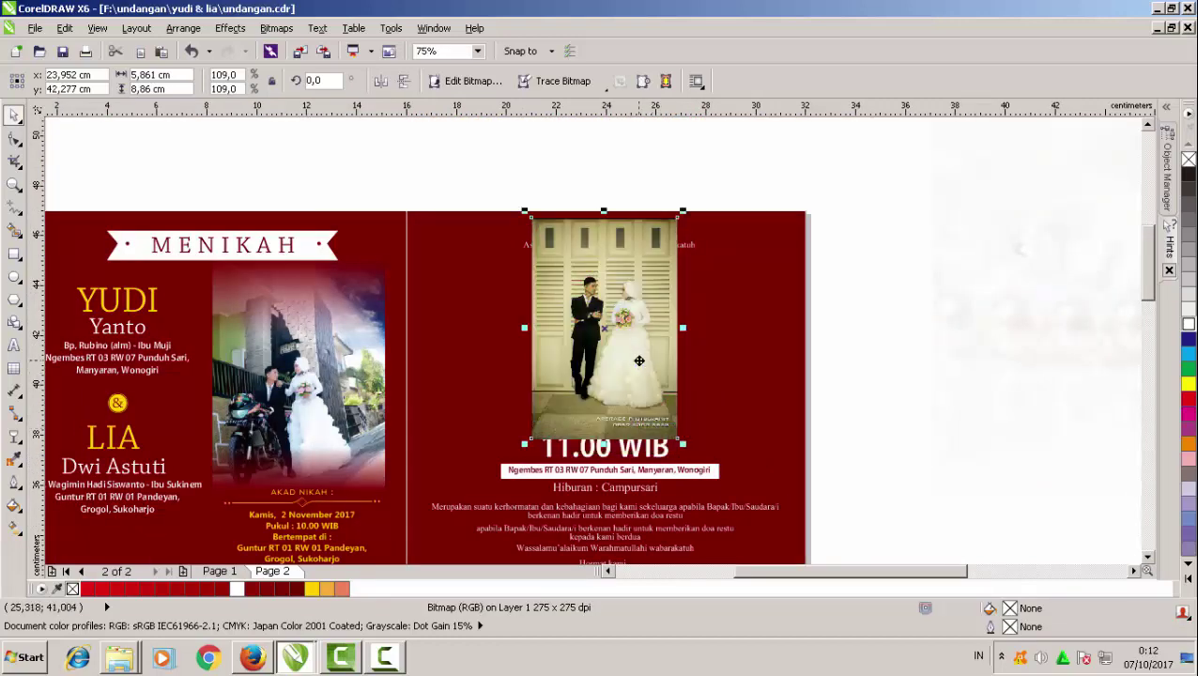
Fade the lower part of the new couple photo into the red panel with a vertical linear transparency
click(14, 437)
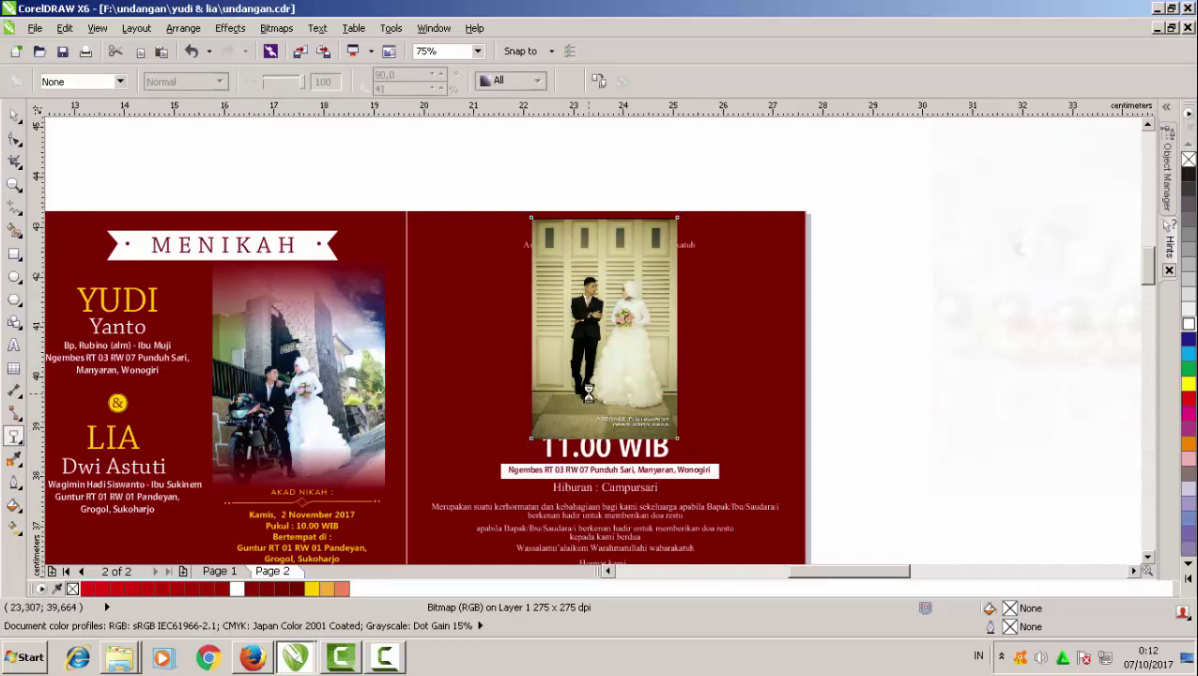
scroll(615, 375, up, 2)
drag(630, 387, 620, 443)
key(space)
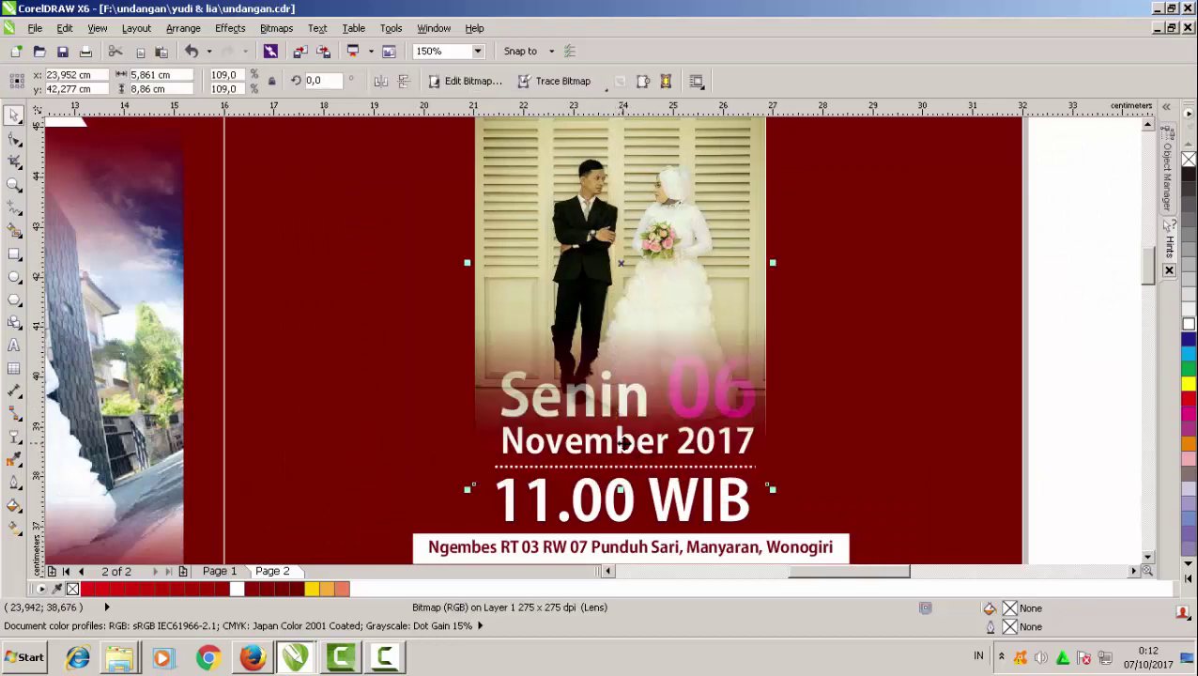
scroll(635, 443, down, 2)
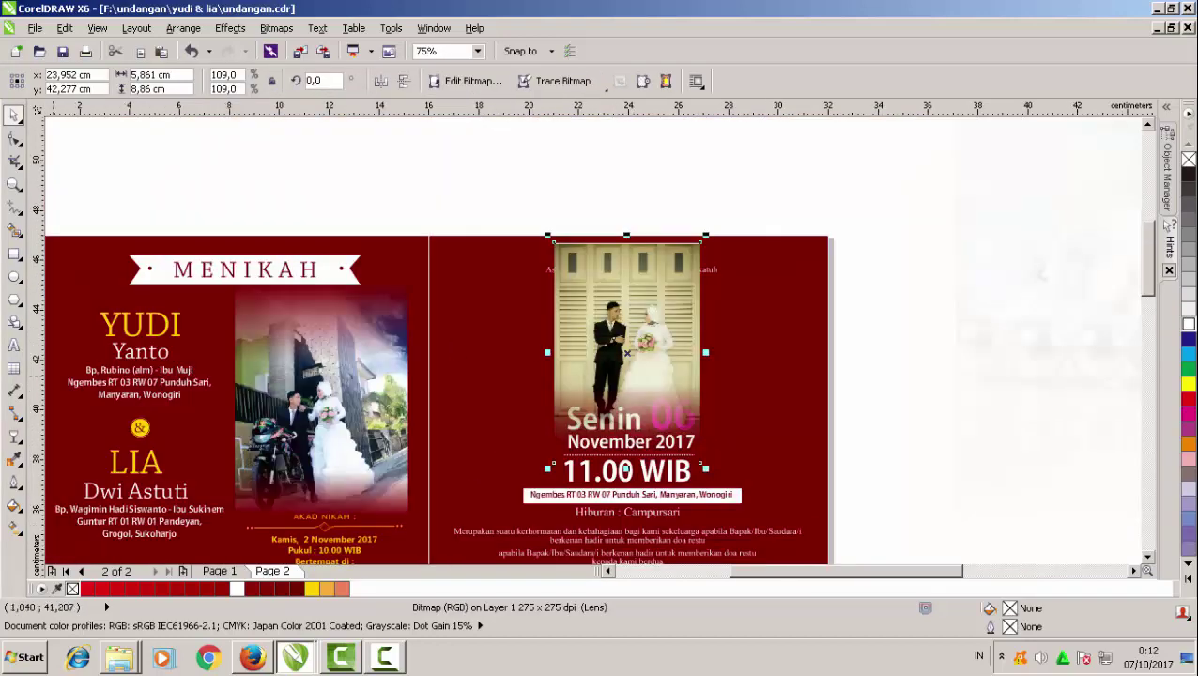
Convert the faded couple photo to a 400 dpi CMYK bitmap and fade its upper edge with a linear transparency
click(276, 28)
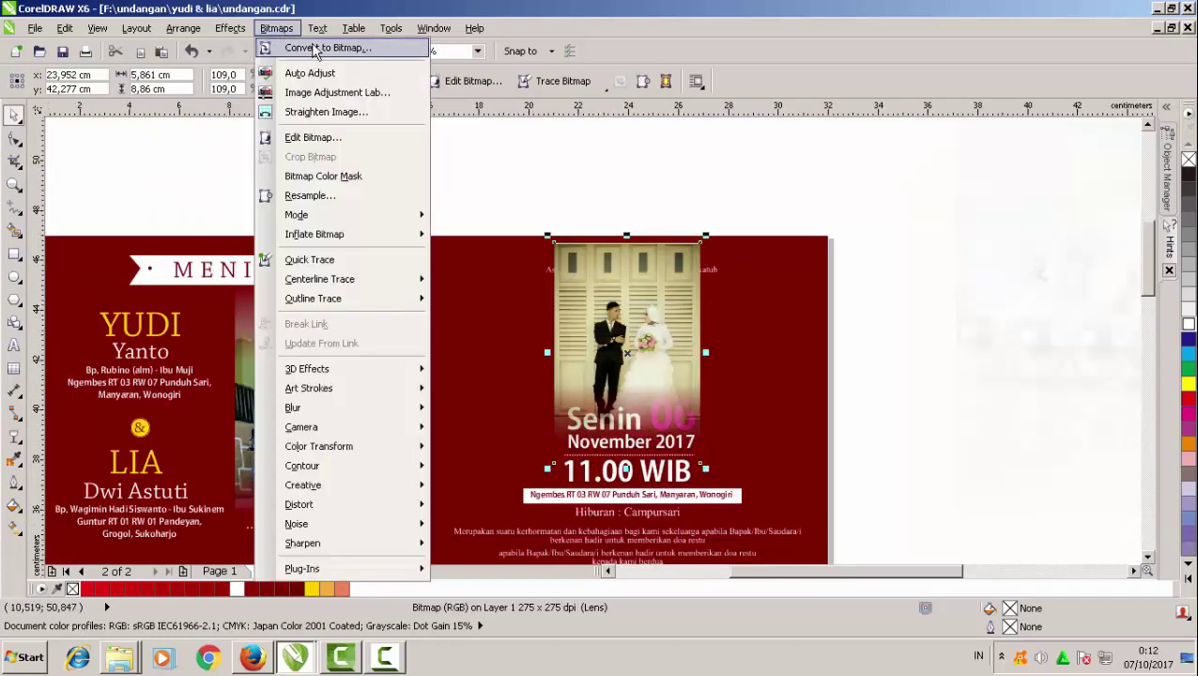
click(319, 48)
click(575, 429)
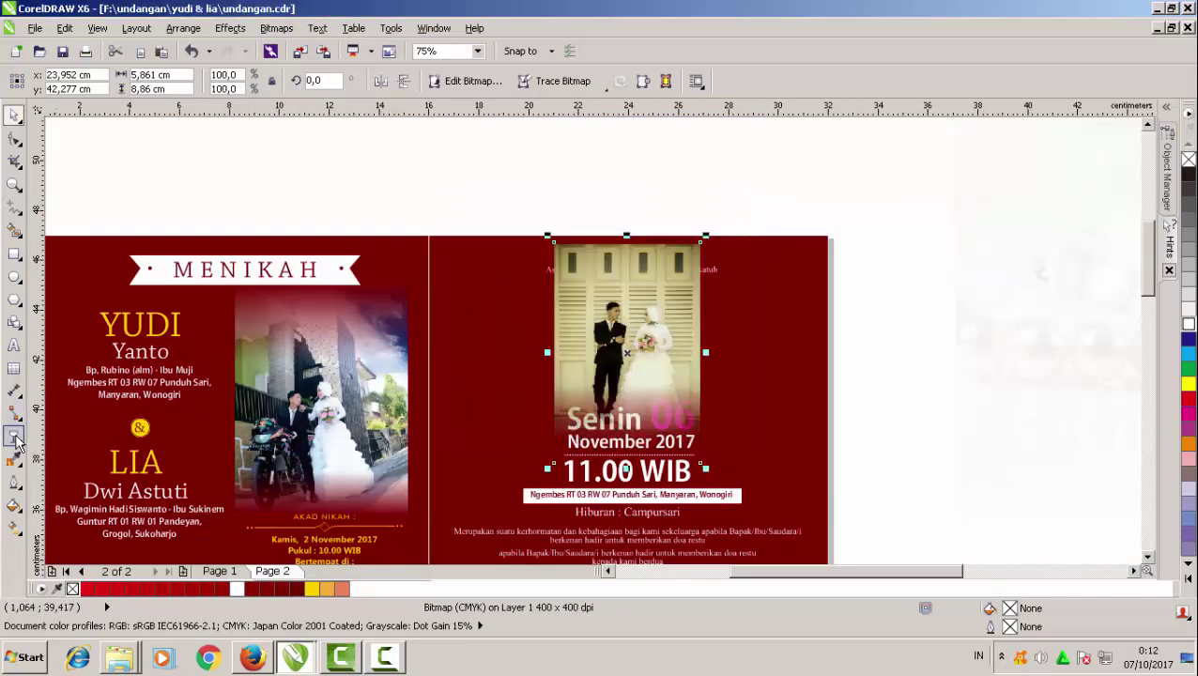
click(15, 438)
scroll(637, 287, up, 2)
drag(616, 304, 626, 140)
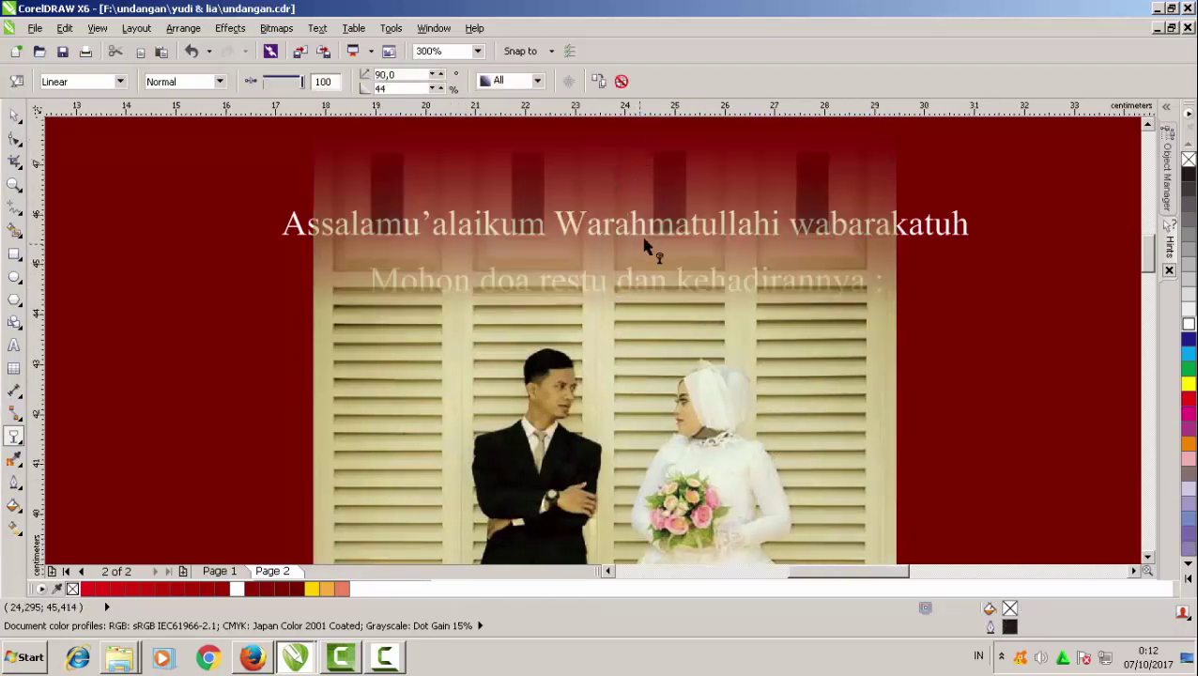
Lower the couple photo by about 0.26 cm relative to the greeting lines in the right panel
scroll(644, 246, down, 1)
key(space)
drag(408, 145, 860, 293)
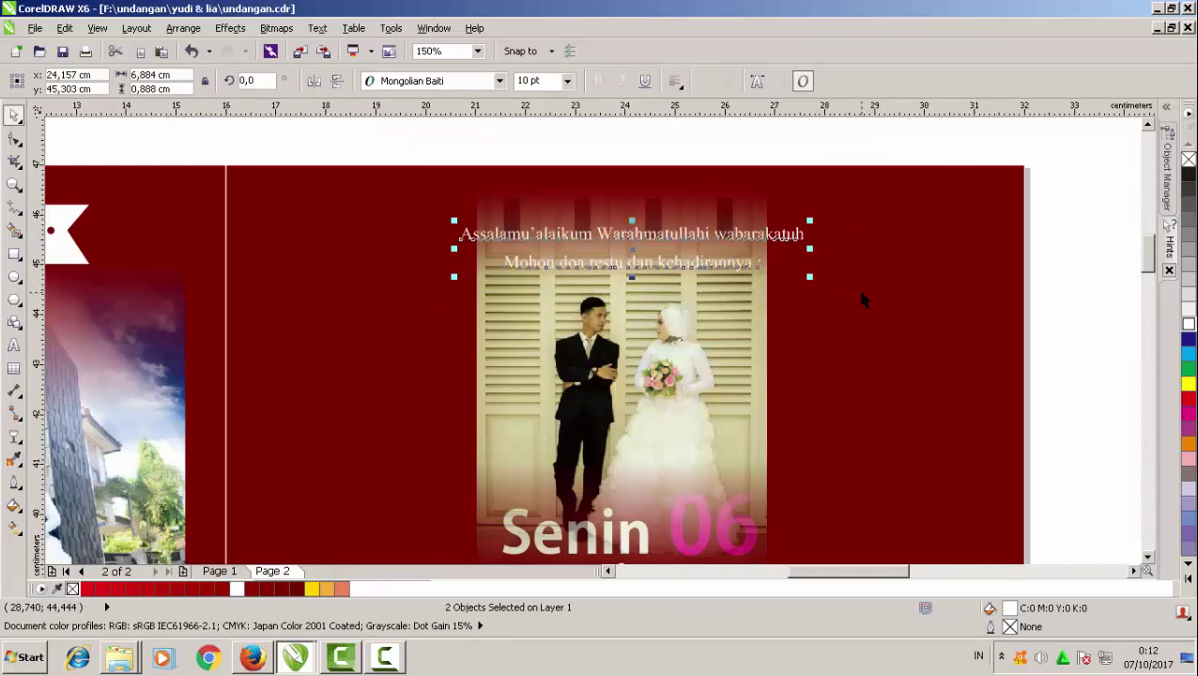
click(722, 339)
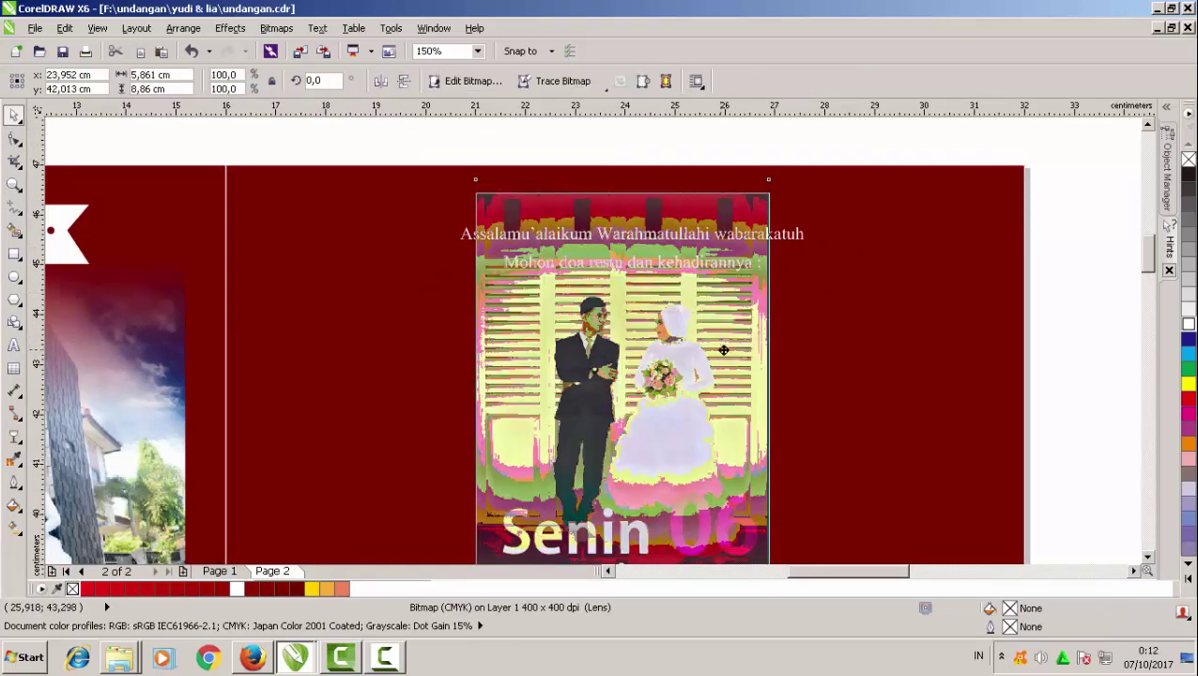
scroll(726, 376, down, 2)
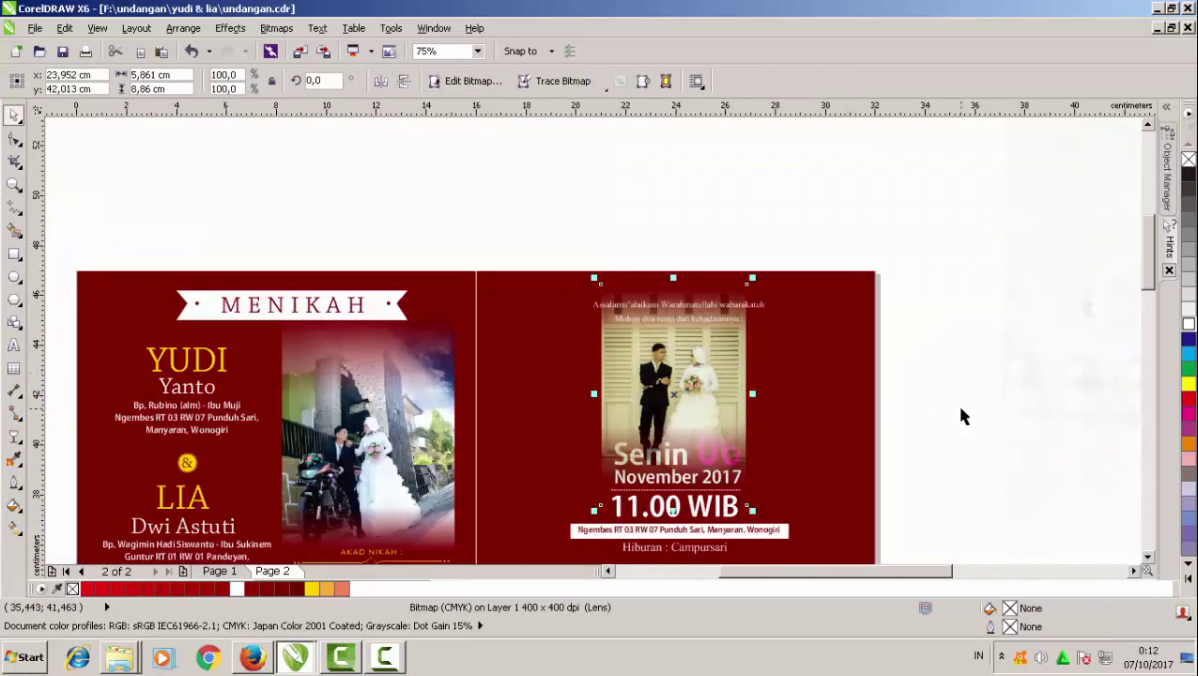
Place the date, time, venue and entertainment text in front of the couple photo in the stacking order
drag(960, 410, 503, 523)
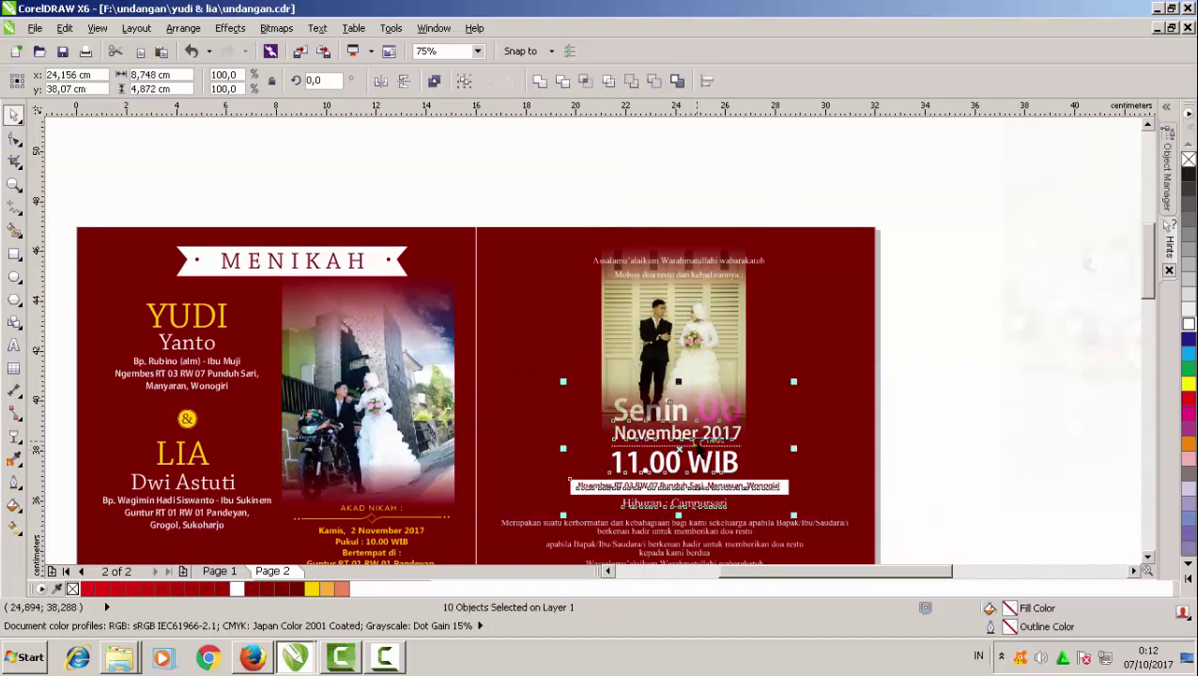
right_click(679, 449)
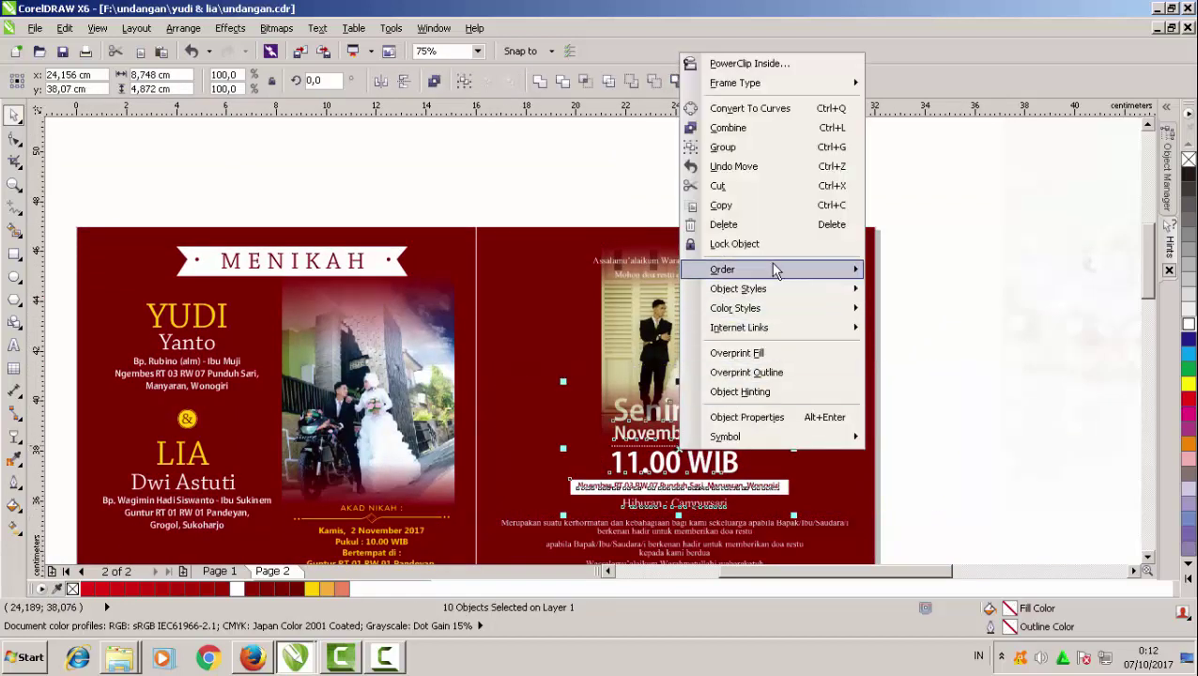
mouse_move(770, 265)
click(962, 221)
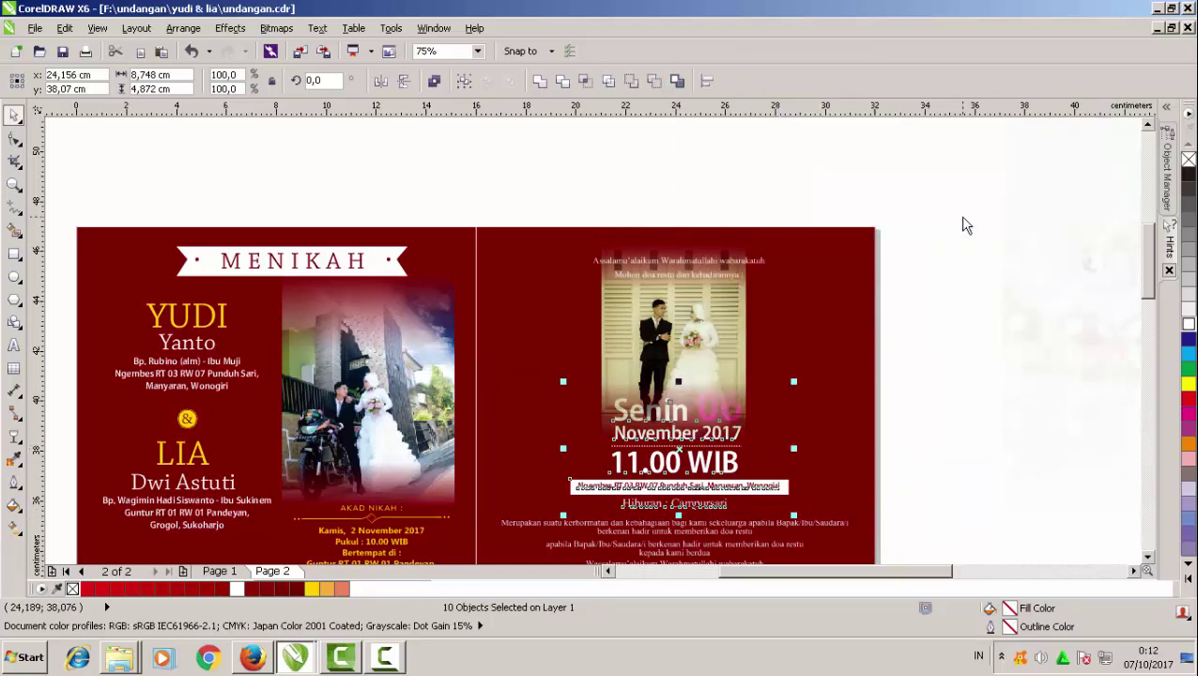
click(677, 333)
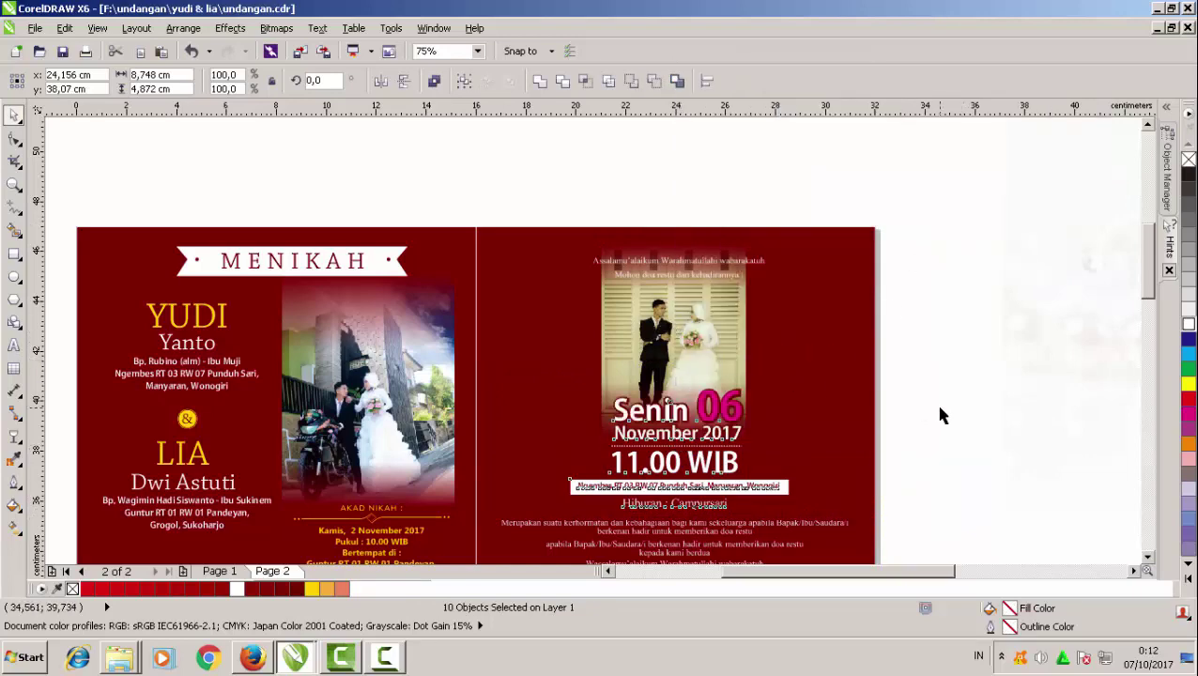
click(935, 402)
scroll(935, 402, down, 2)
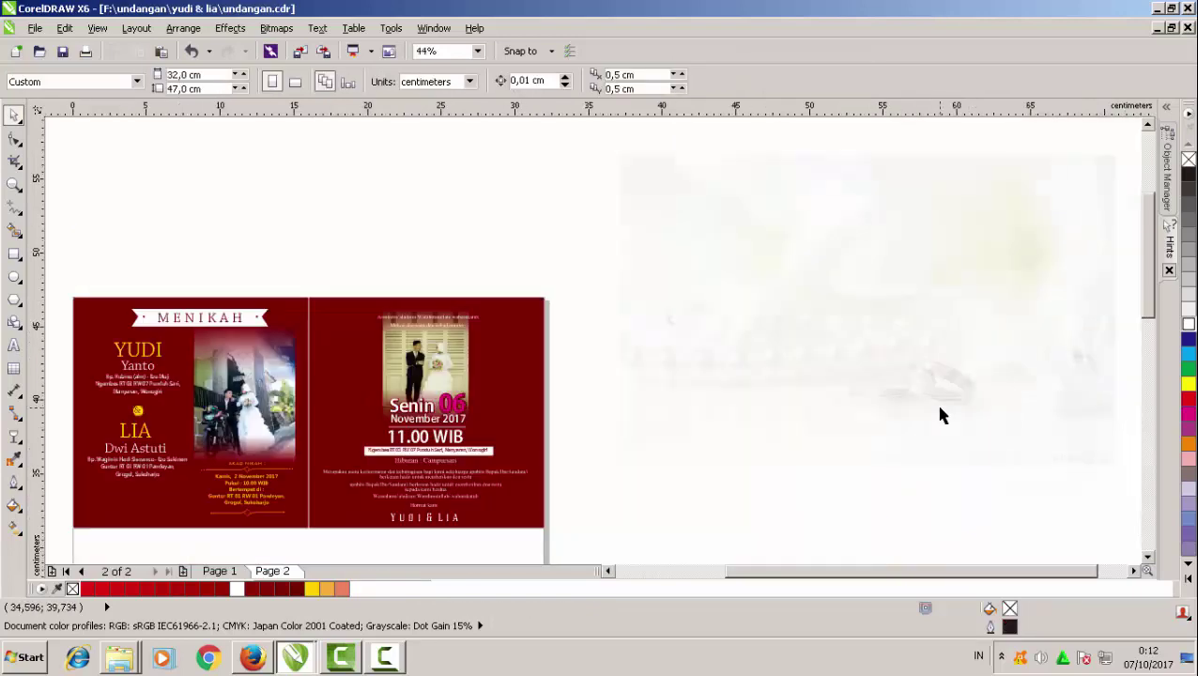
click(820, 347)
click(385, 293)
click(335, 303)
key(Delete)
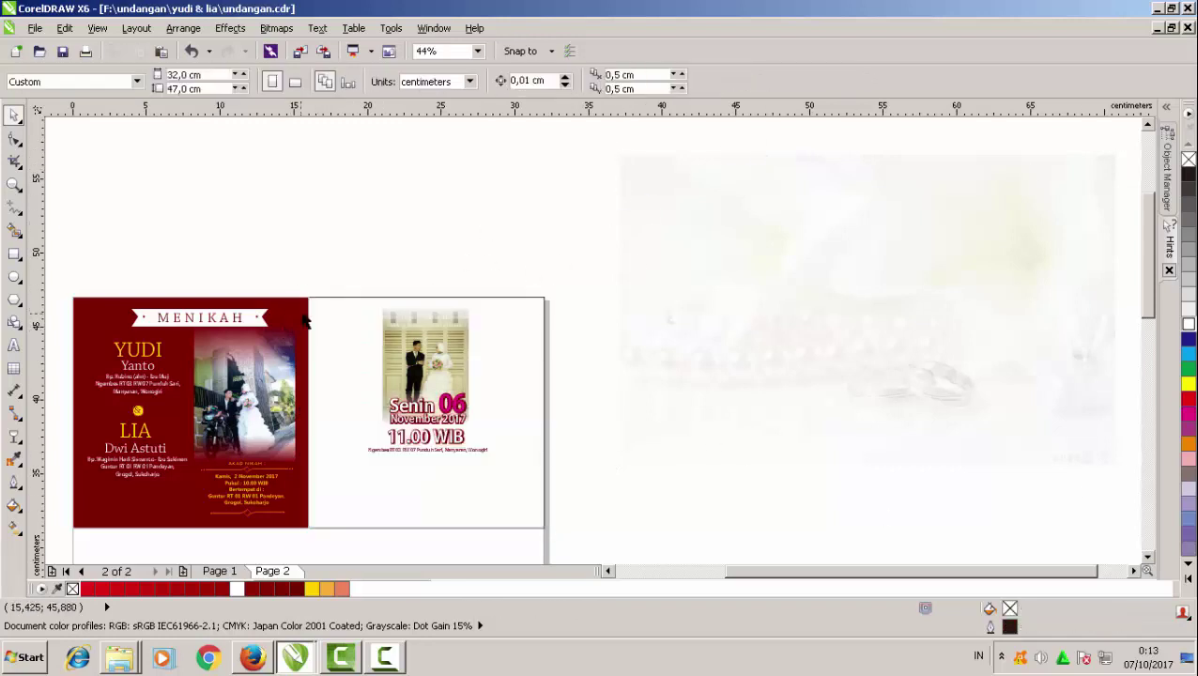
key(ctrl+z)
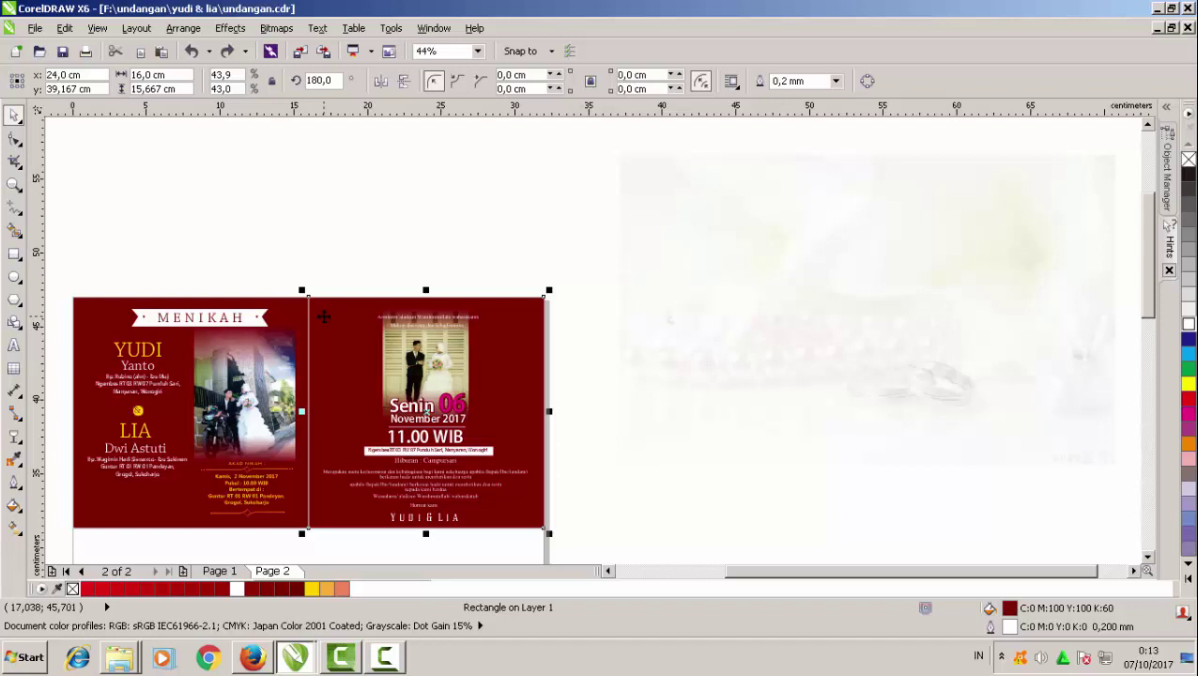
Weld the left and right red panels into a single 32 cm wide shape
shift+click(305, 317)
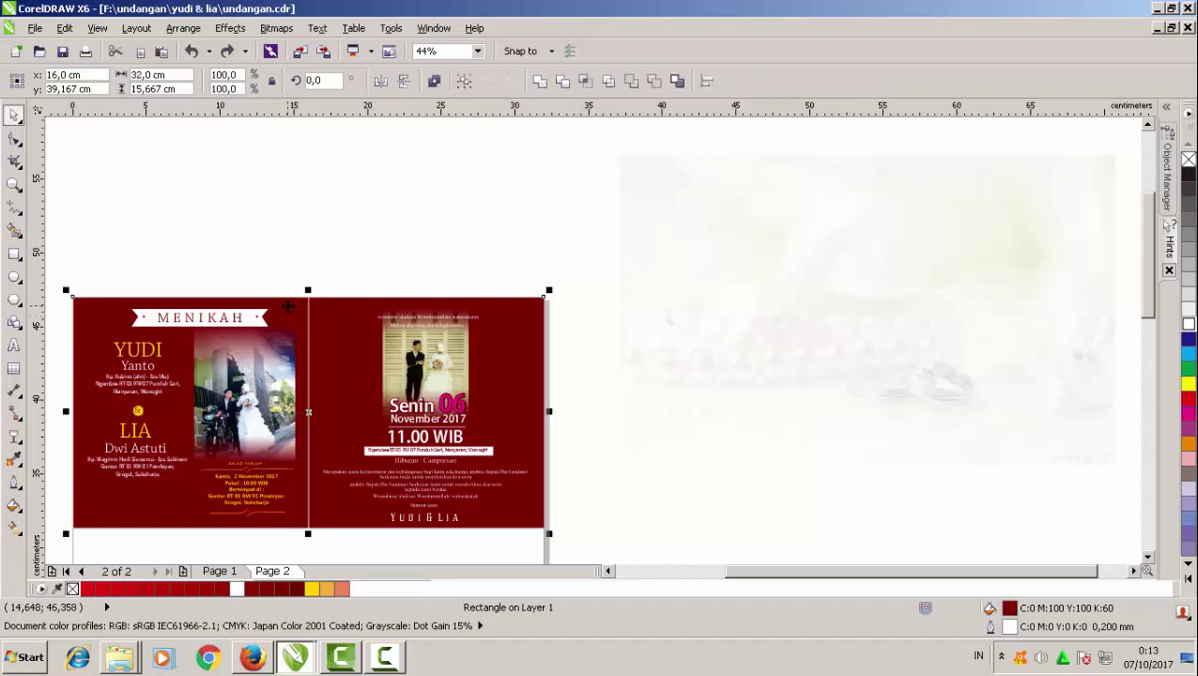
click(548, 83)
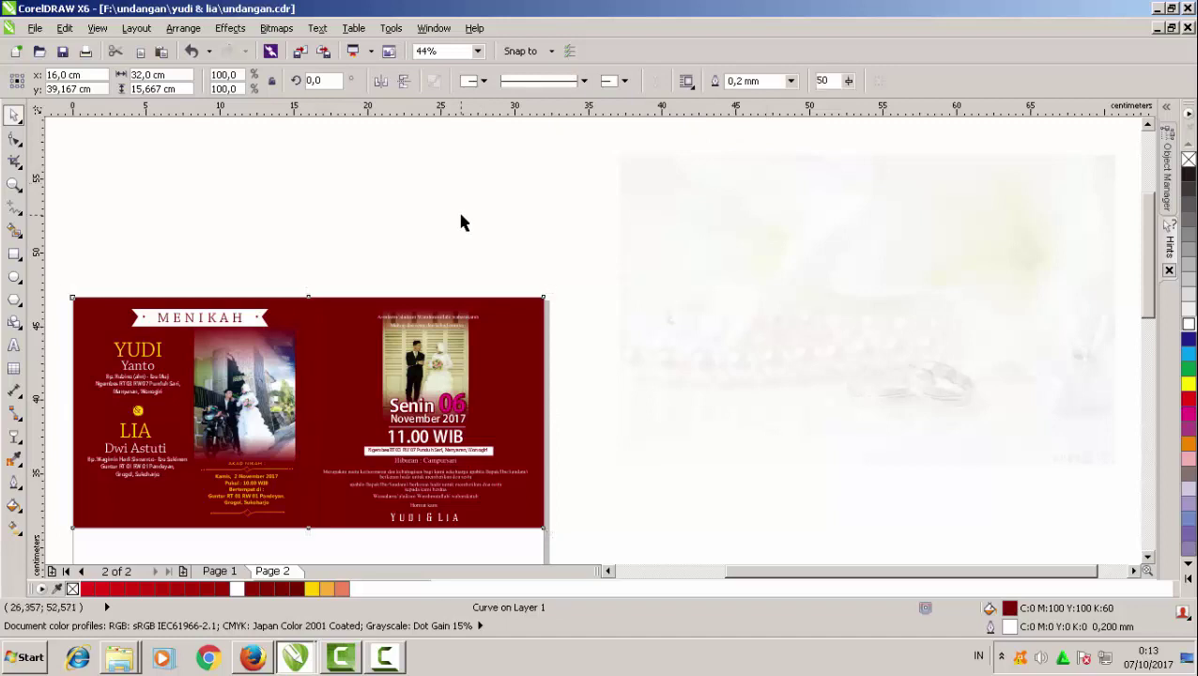
Remove the transparency from the flower-and-rings background image and move it so it overlaps the spread's right edge
click(667, 244)
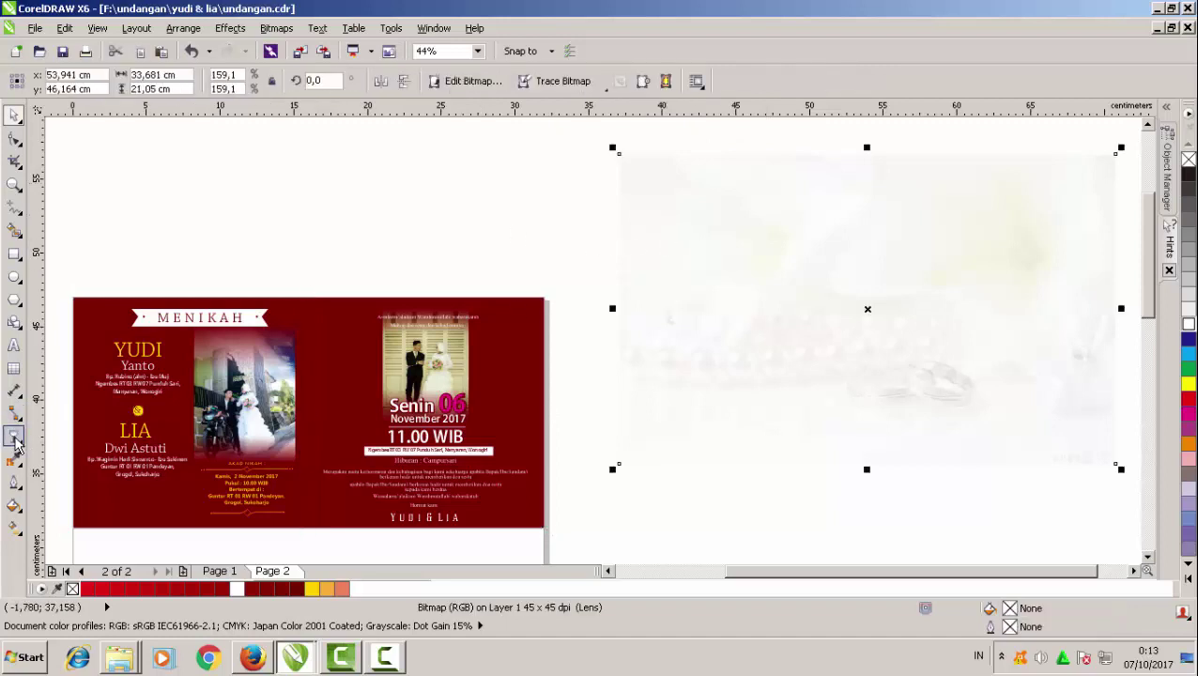
click(14, 435)
click(504, 82)
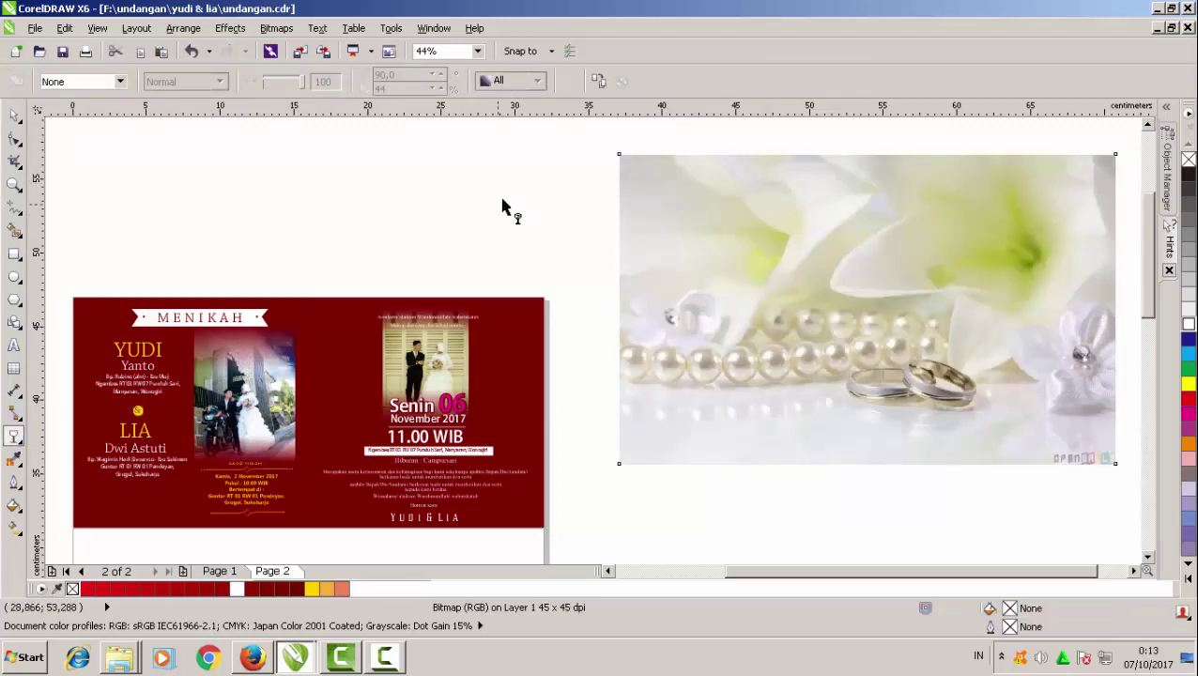
key(space)
drag(780, 335, 660, 414)
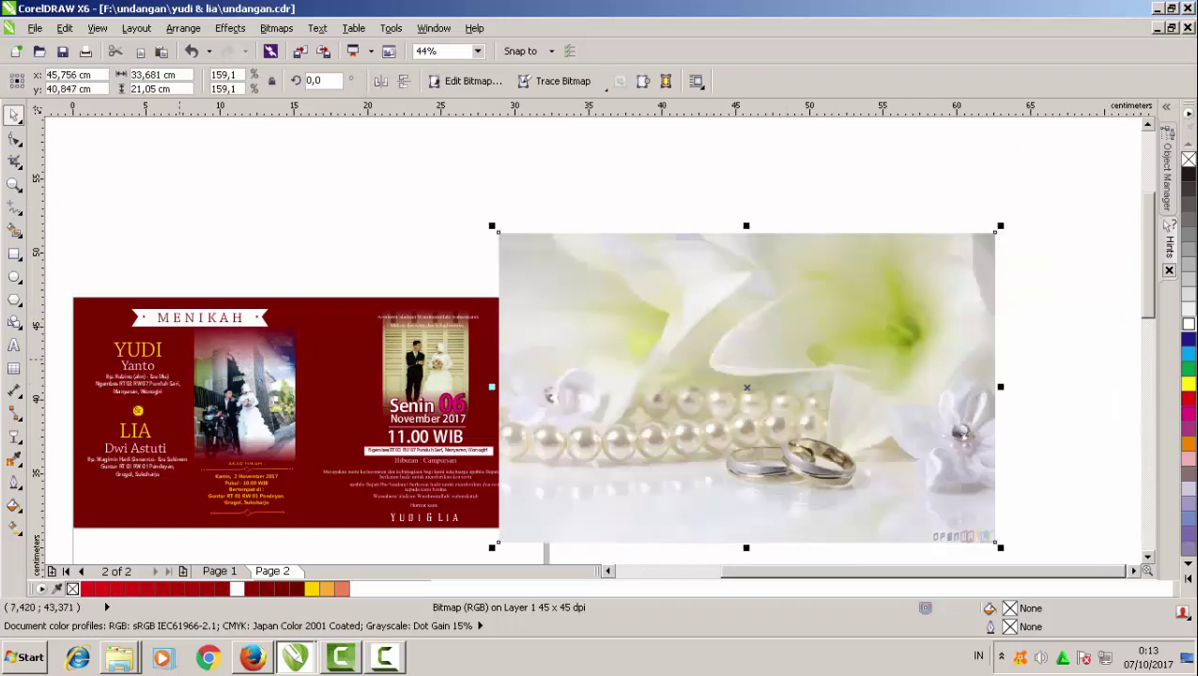
PowerClip the flower-and-rings image inside the welded red shape
click(614, 284)
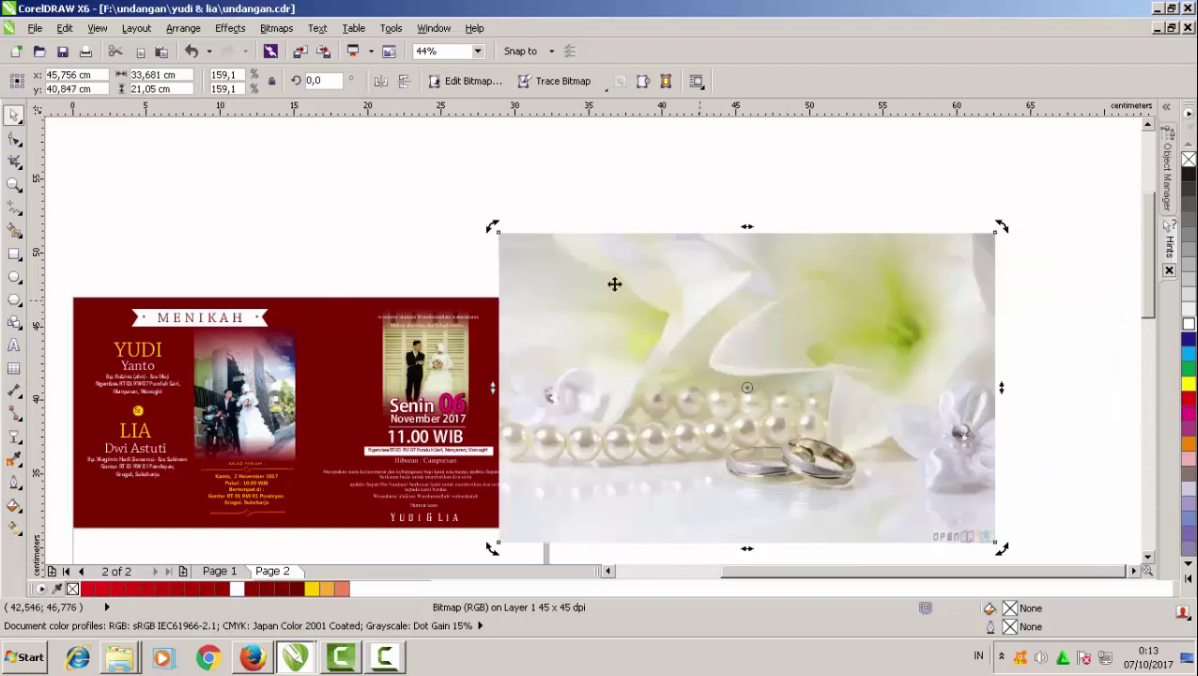
click(230, 28)
mouse_move(310, 272)
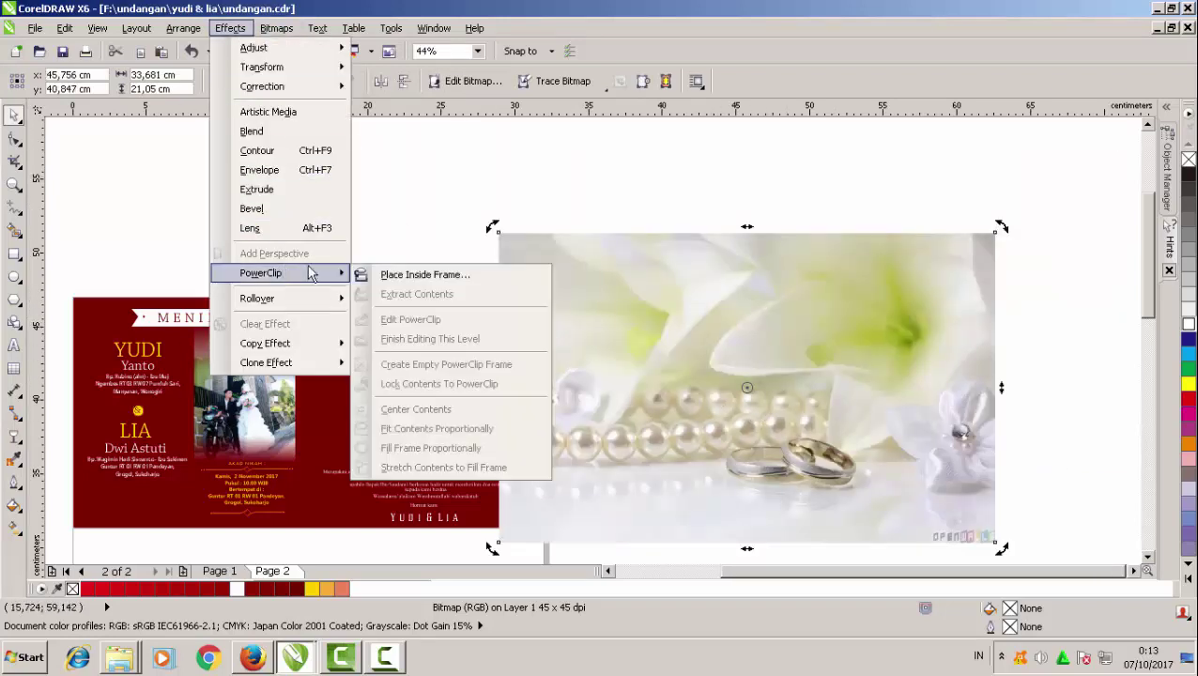
click(390, 275)
click(329, 316)
Edit the red shape's PowerClip contents and move the flower-and-rings image so it covers the whole frame
right_click(332, 317)
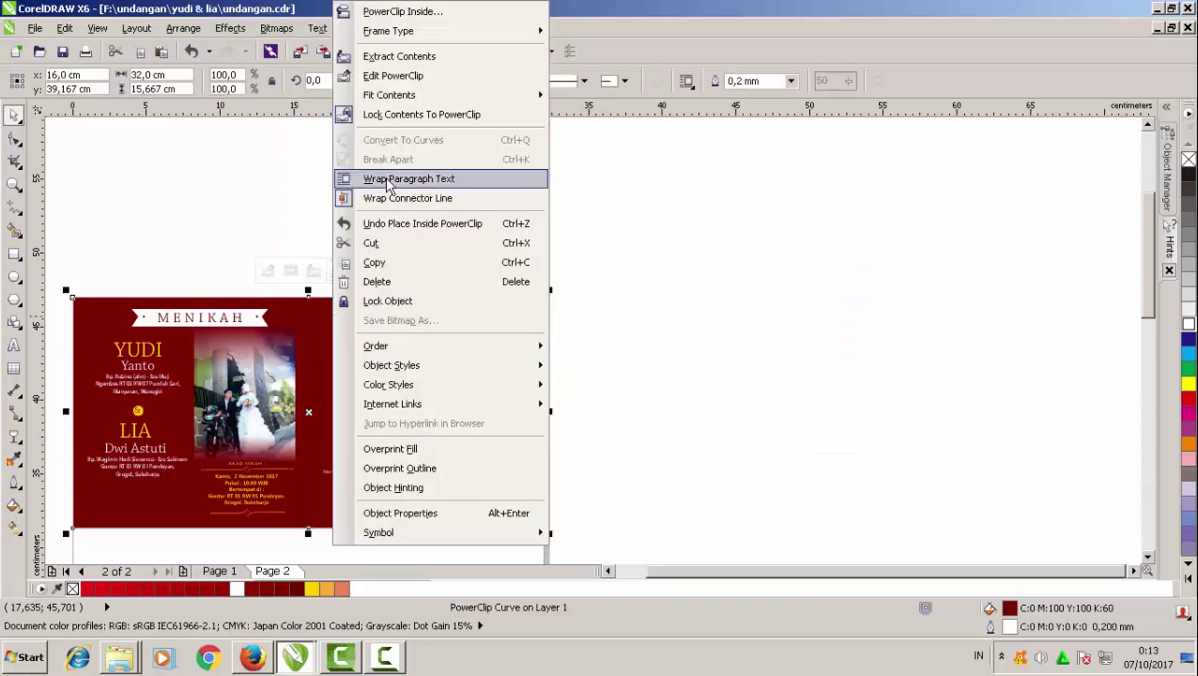
click(403, 82)
click(778, 394)
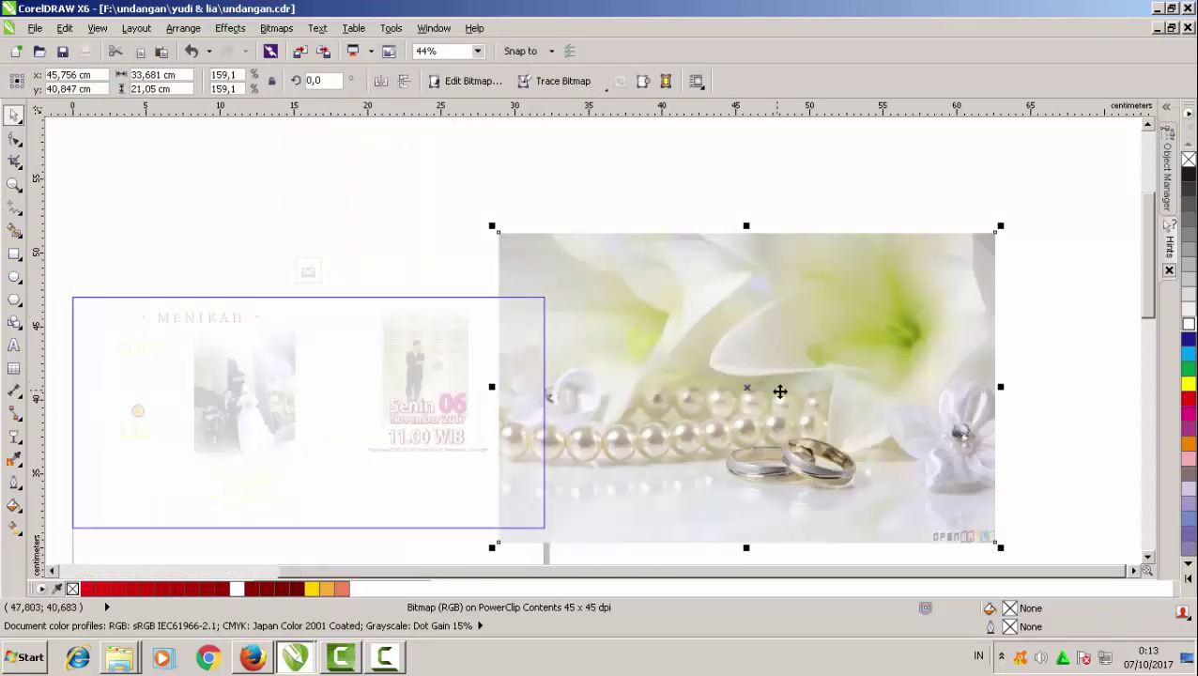
drag(778, 394, 366, 407)
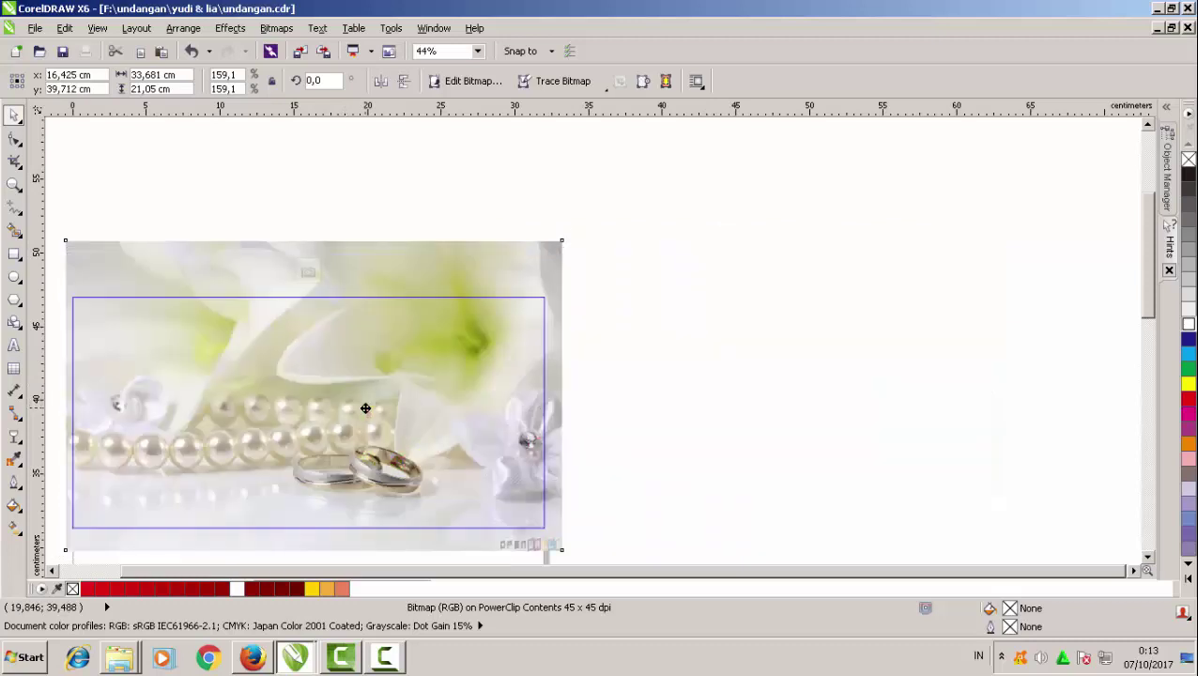
Apply a linear transparency across the clipped background image, fading it out from left to right
click(15, 438)
drag(82, 452, 561, 417)
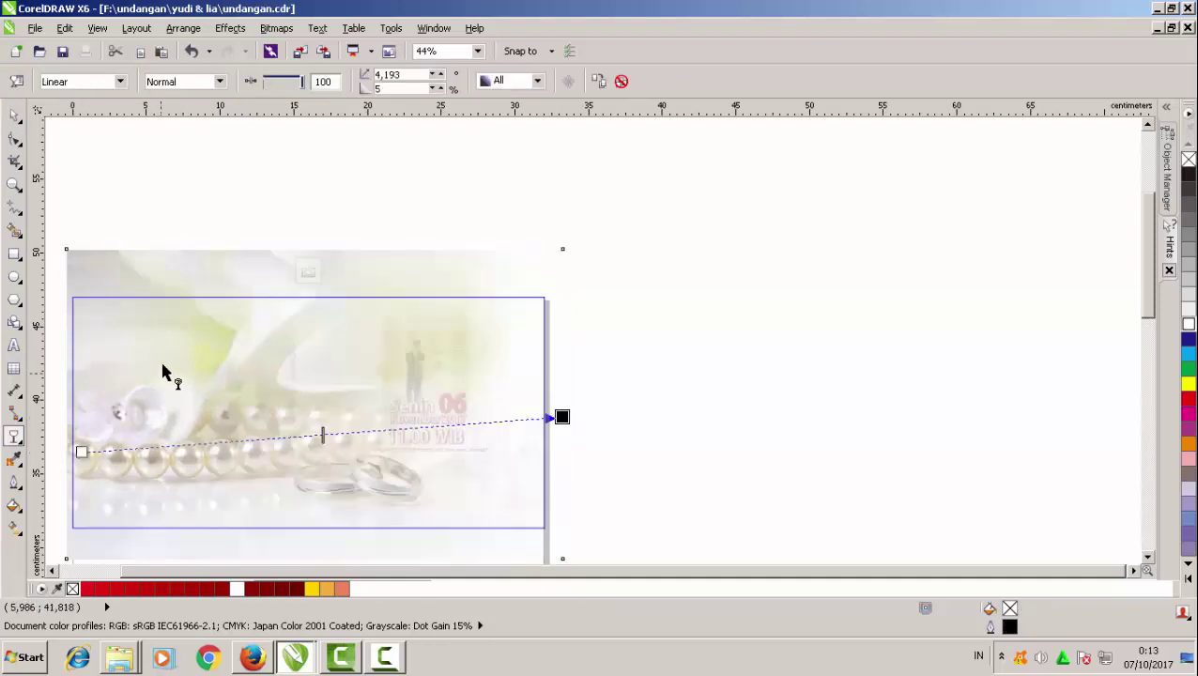
Change the clipped background image's transparency to Uniform in Subtract mode at 84, and finish editing the PowerClip contents
click(119, 82)
click(114, 112)
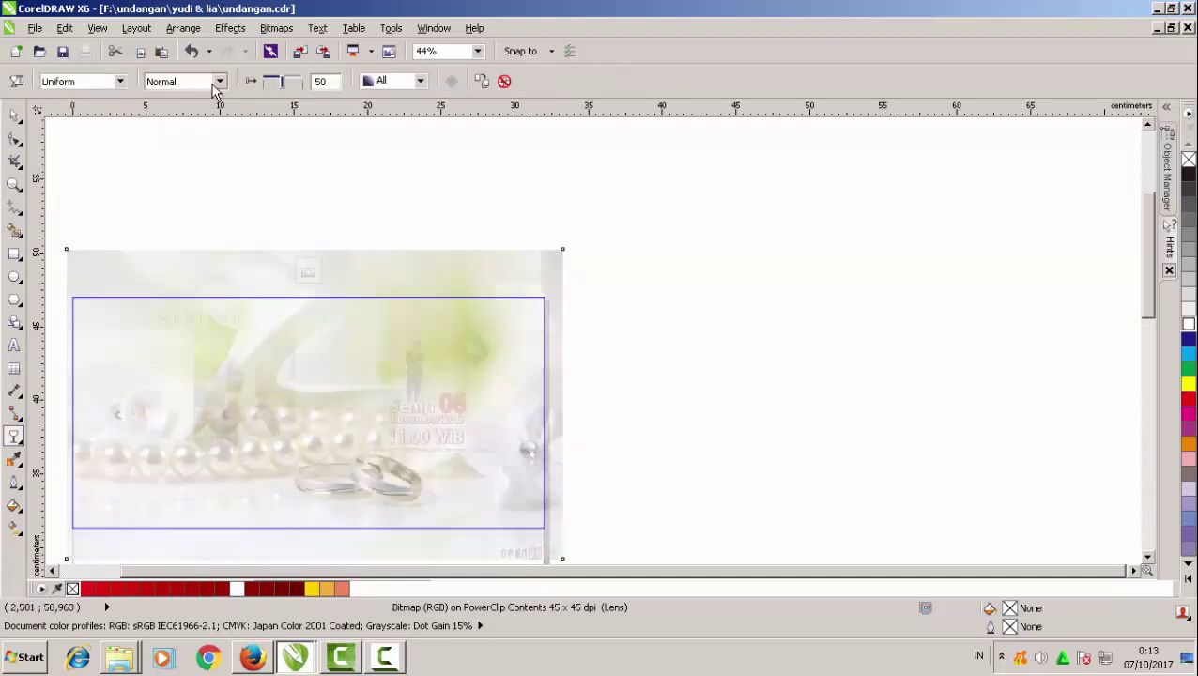
click(219, 82)
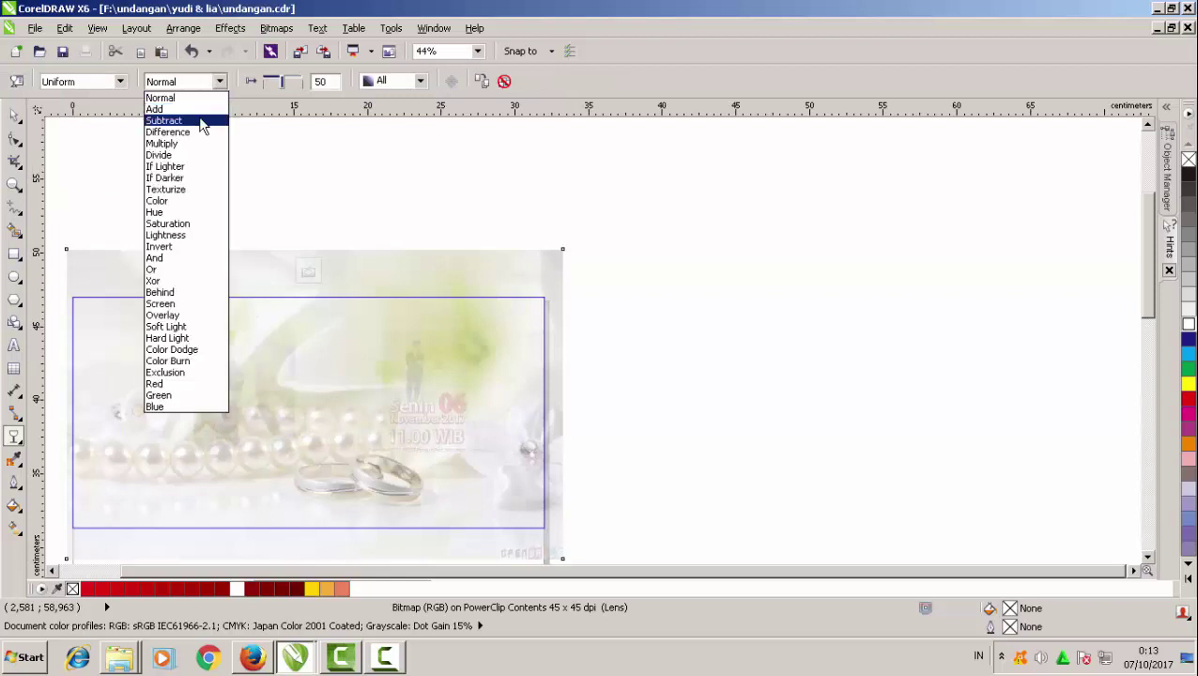
click(202, 125)
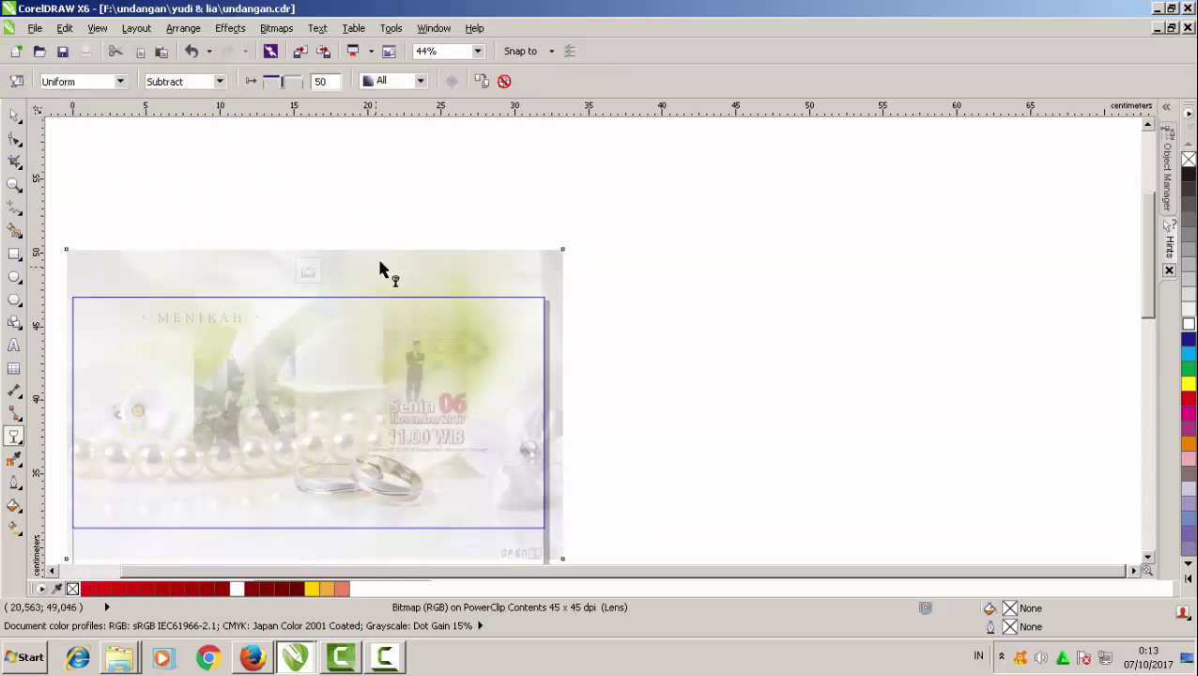
drag(286, 84, 290, 87)
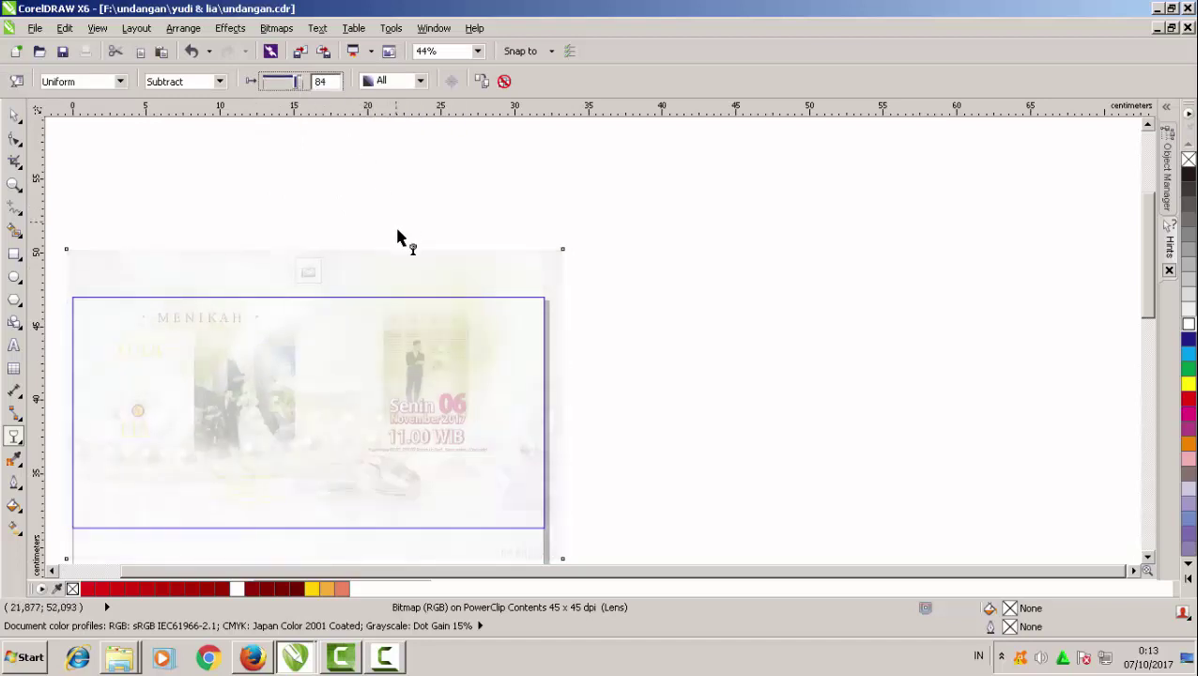
click(308, 272)
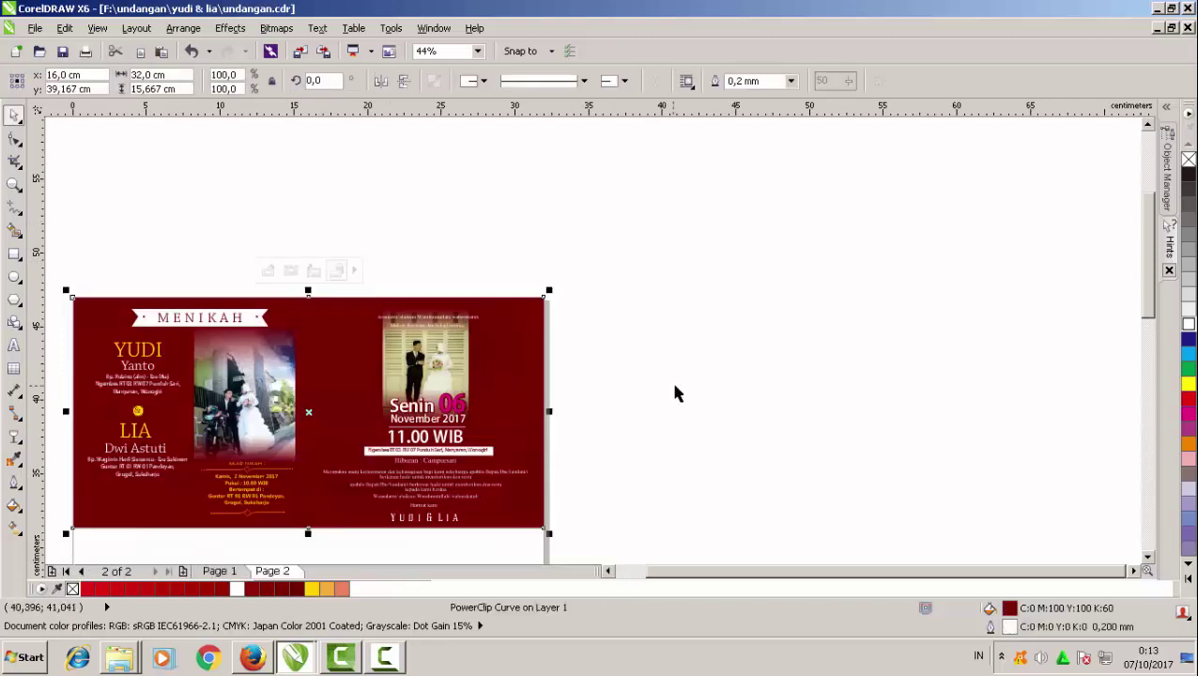
click(670, 378)
scroll(670, 378, up, 2)
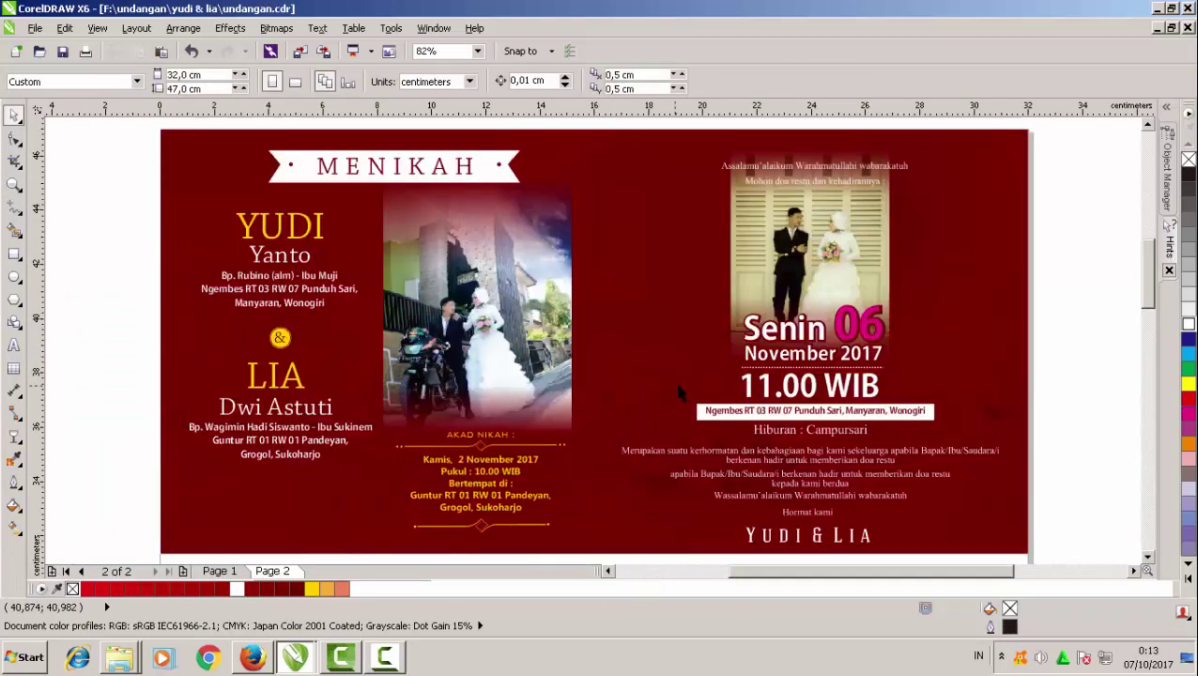
click(595, 329)
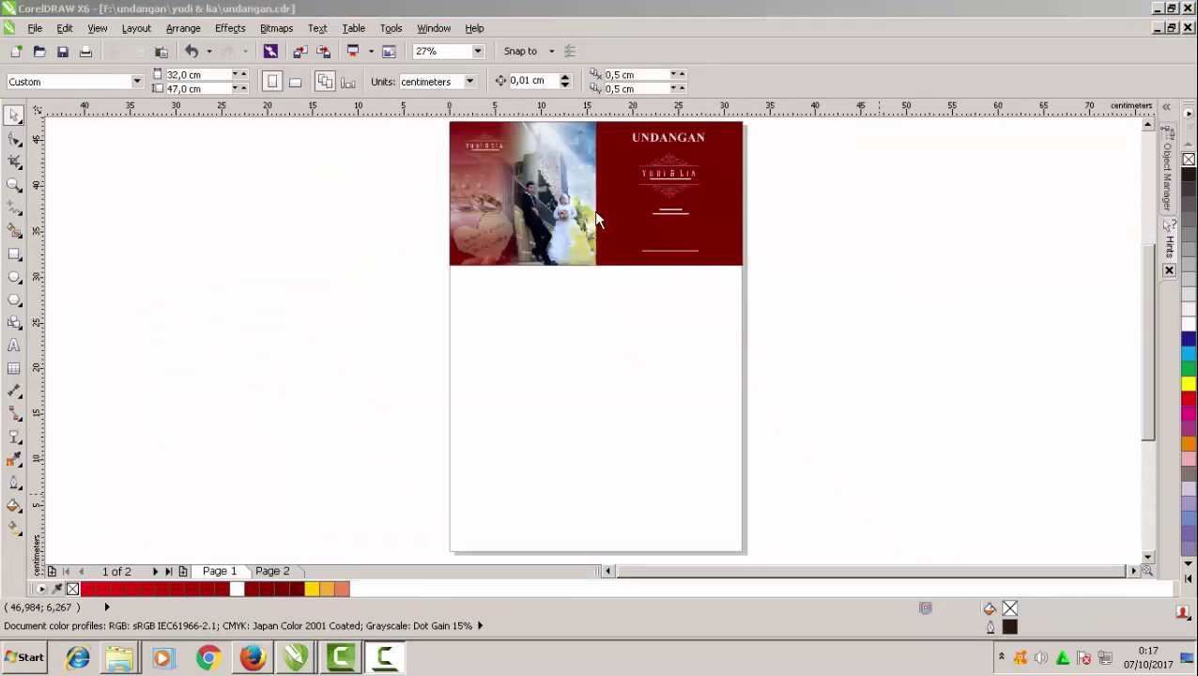
Group all objects of page 1's cover spread into one group
click(507, 182)
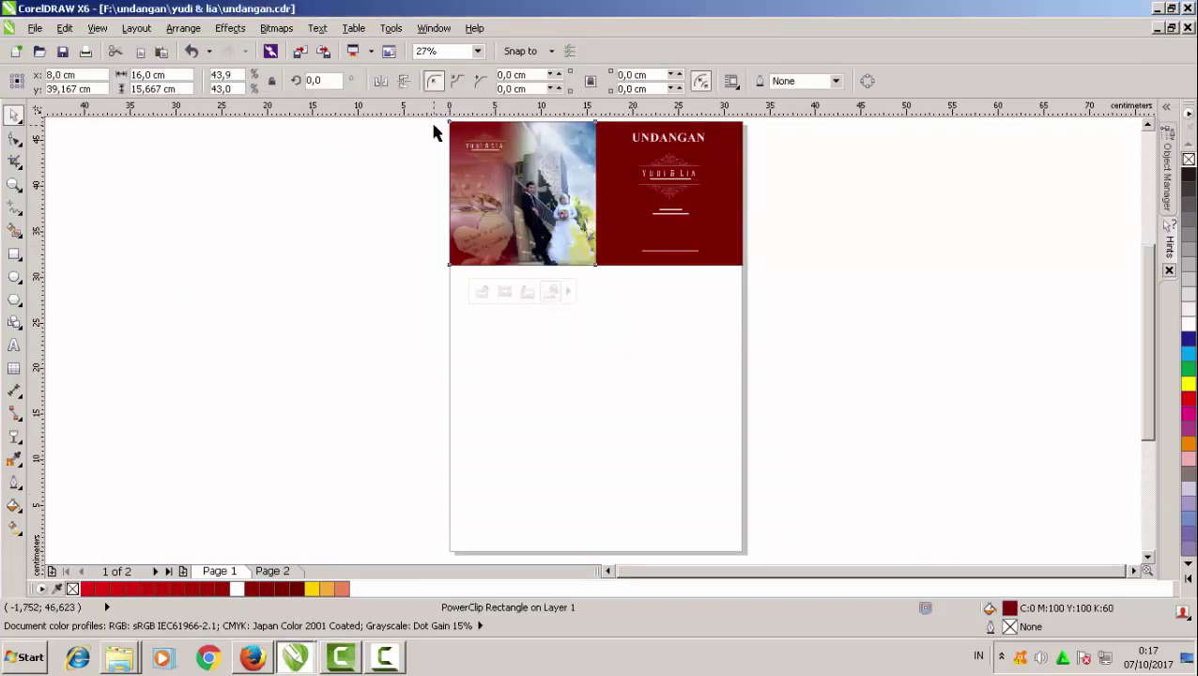
drag(439, 120, 788, 314)
click(463, 81)
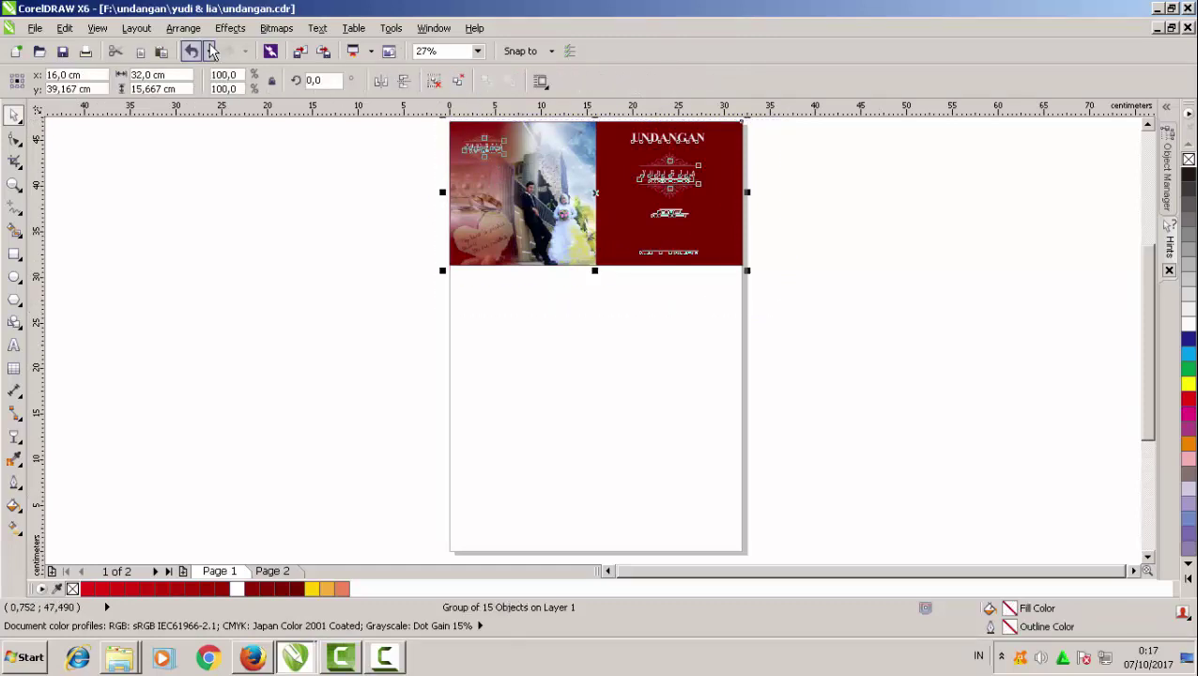
Make two copies of the grouped cover spread stacked directly below it, using a relative position offset of y -15,667 cm
click(230, 28)
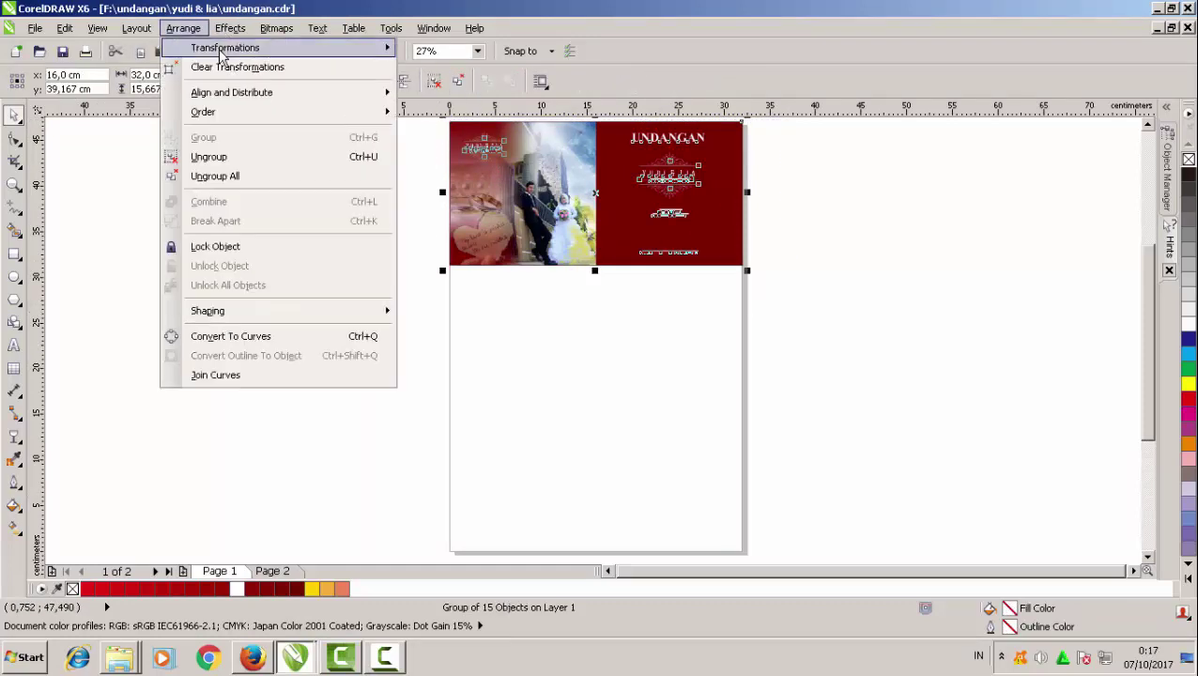
mouse_move(221, 57)
click(443, 49)
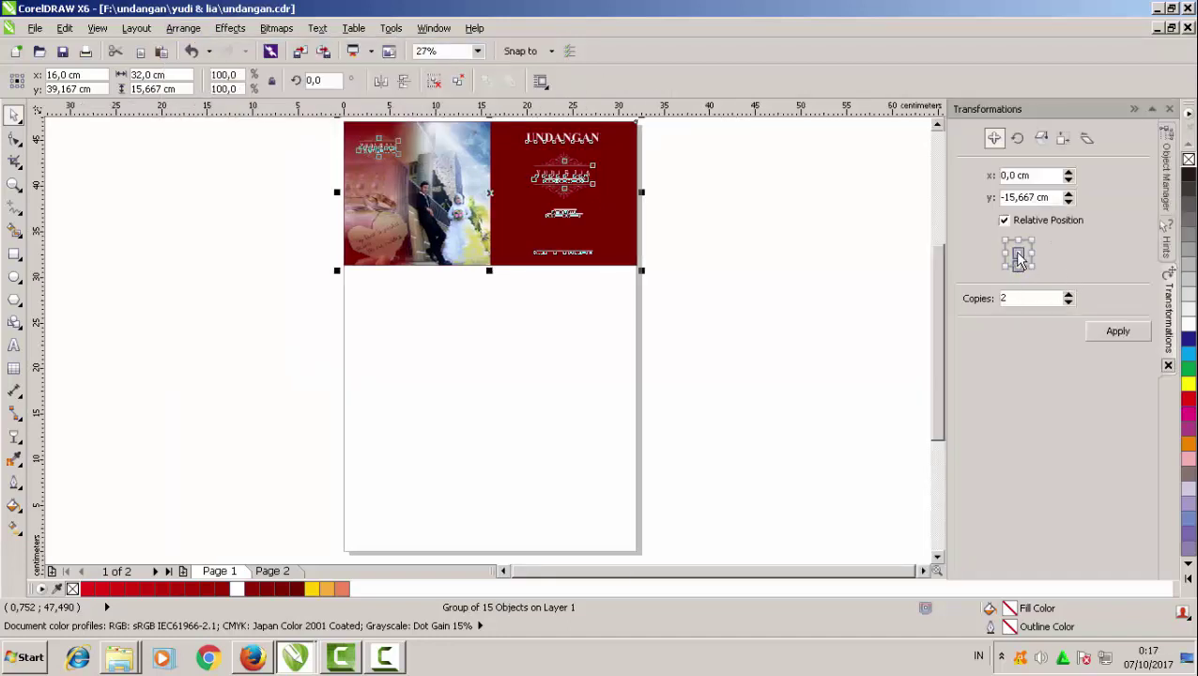
click(1018, 241)
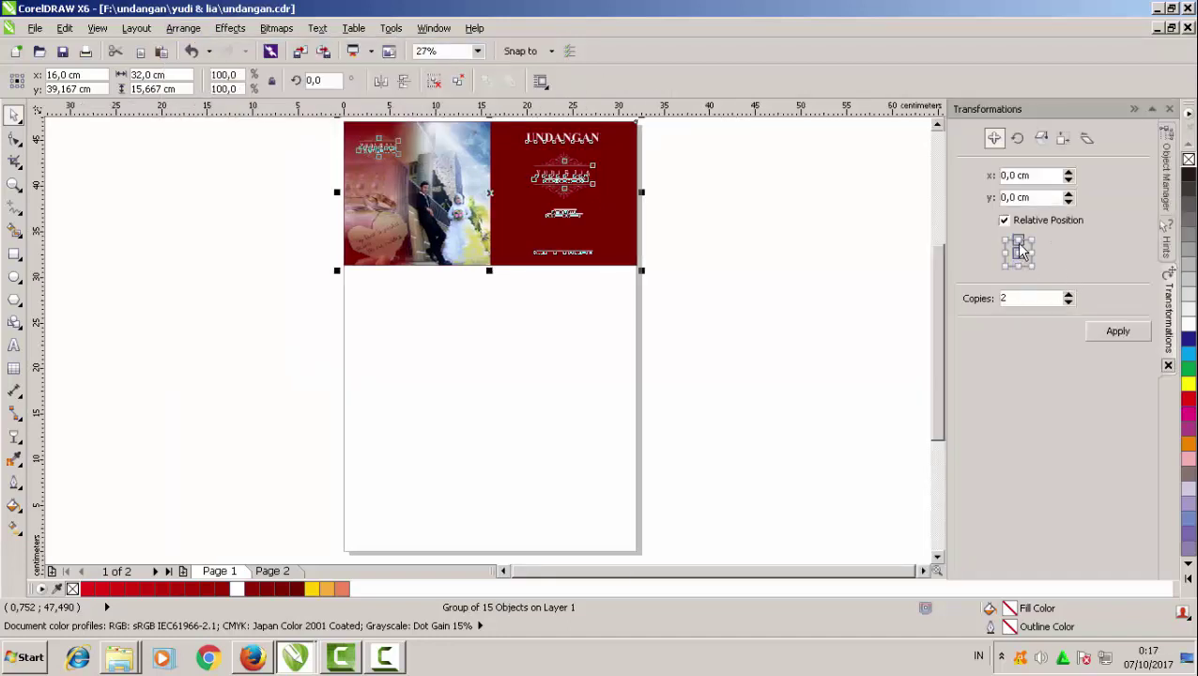
click(1108, 332)
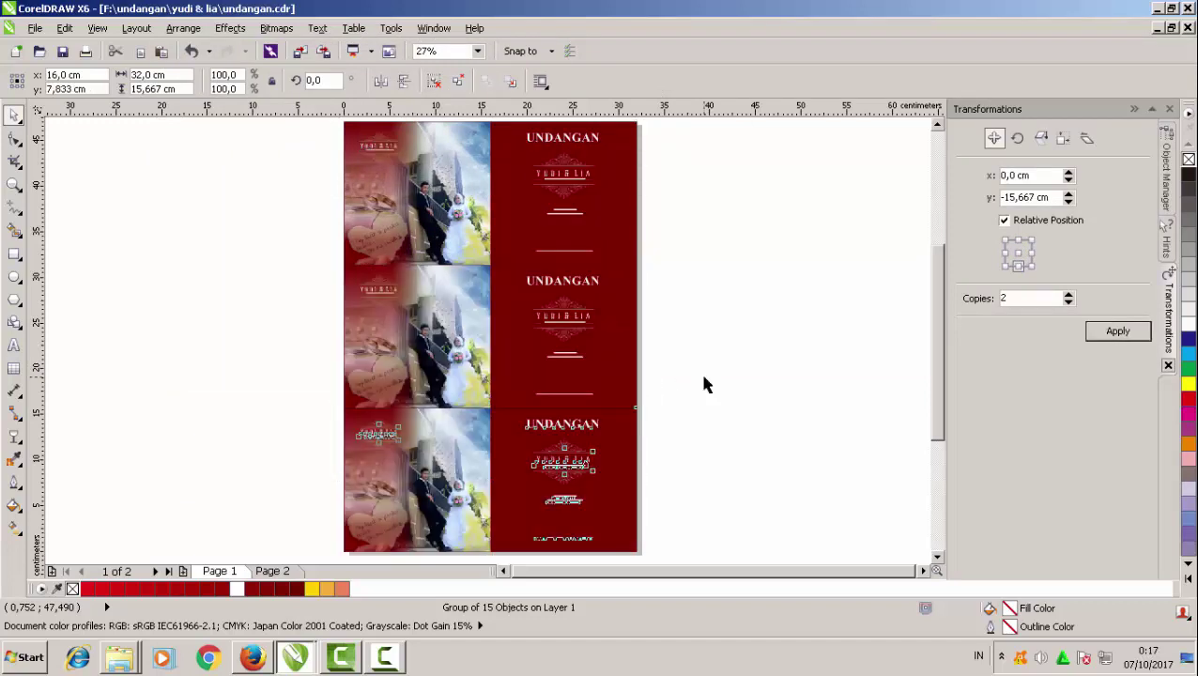
click(699, 370)
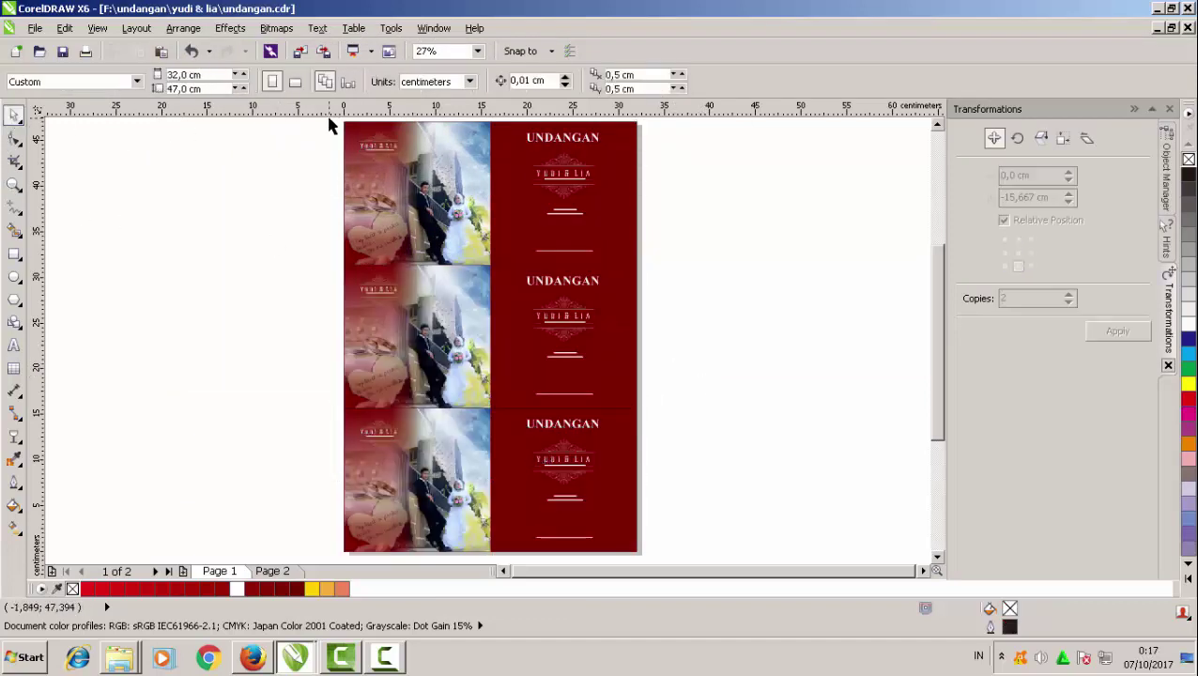
Group the three stacked cover spreads on page 1 together
drag(329, 121, 655, 530)
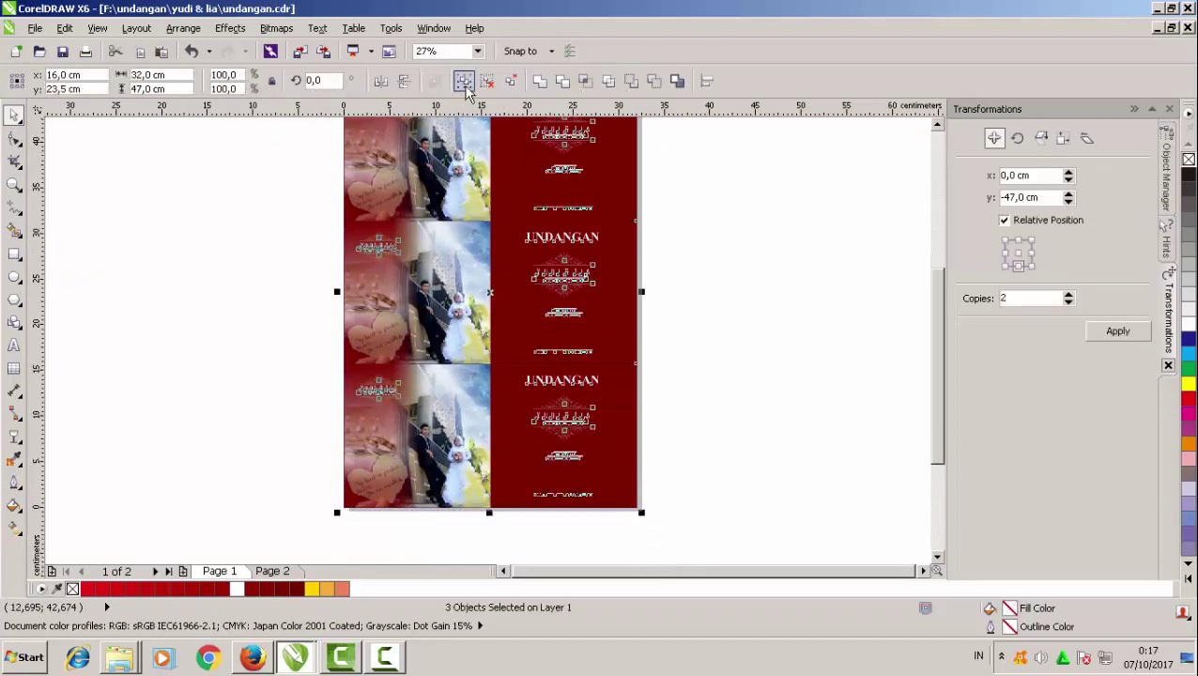
click(464, 82)
click(734, 285)
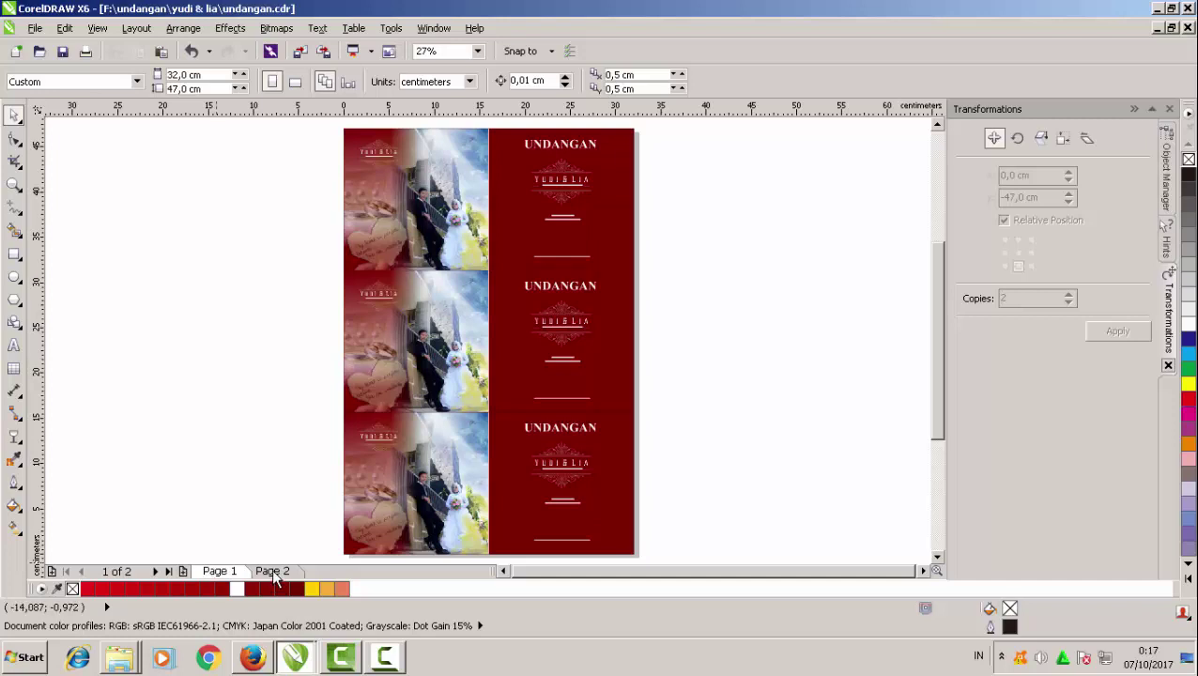
On page 2, make two copies of the whole inside spread stacked below it at a relative offset of y -15,667 cm
click(271, 571)
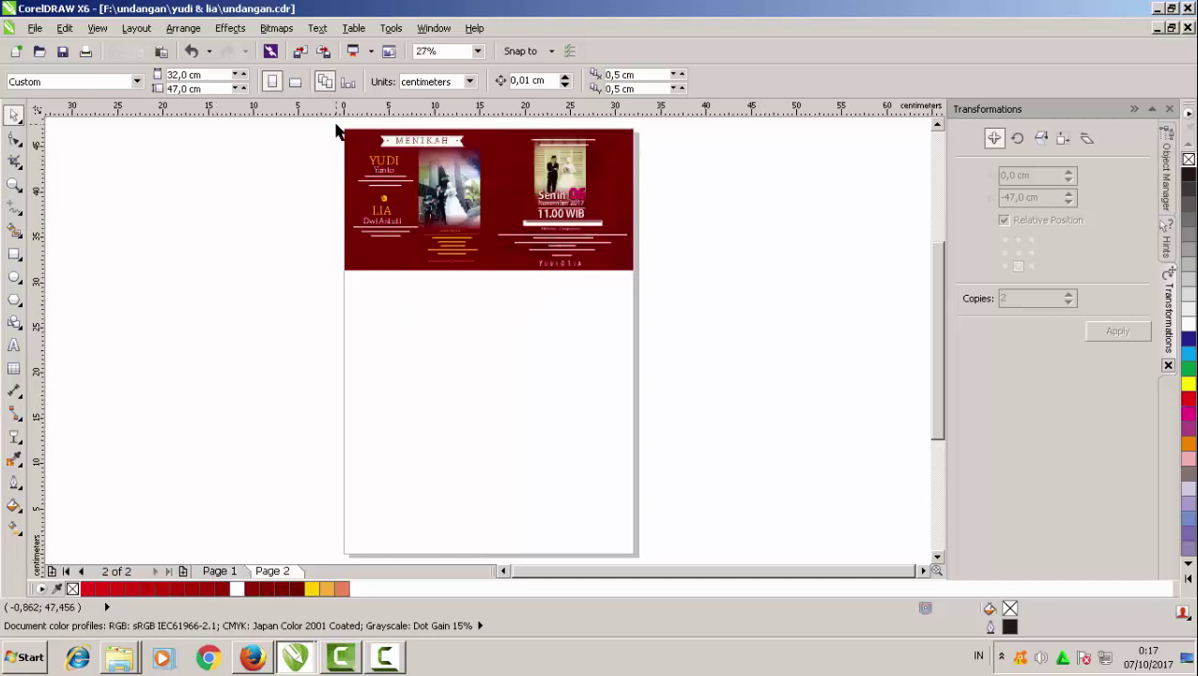
mouse_move(336, 131)
mouse_down()
mouse_move(663, 291)
mouse_move(666, 310)
mouse_up()
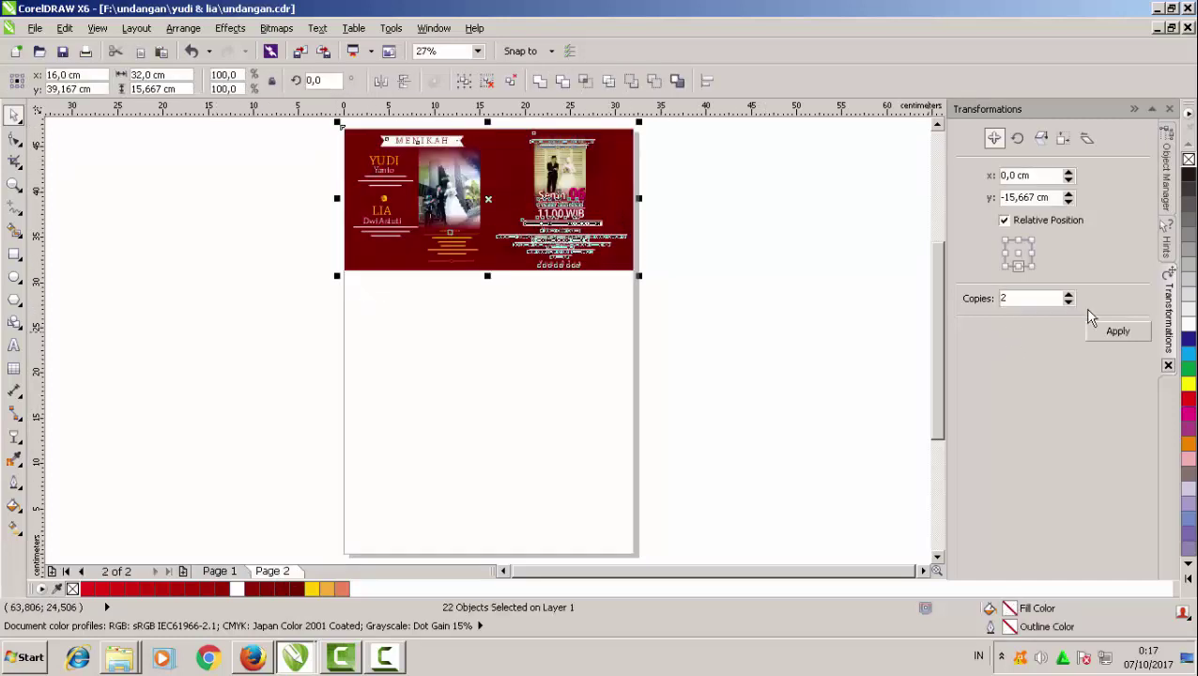
click(1117, 332)
click(754, 361)
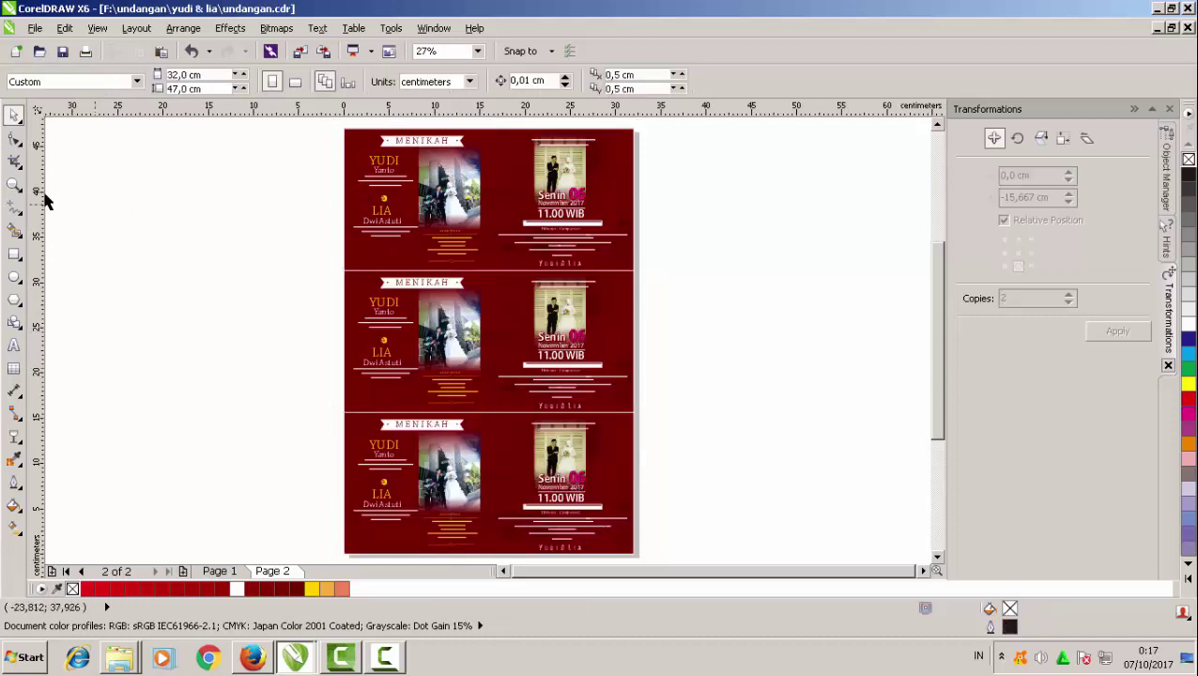
Select the red background shape of the uppermost inside spread on page 2
click(383, 197)
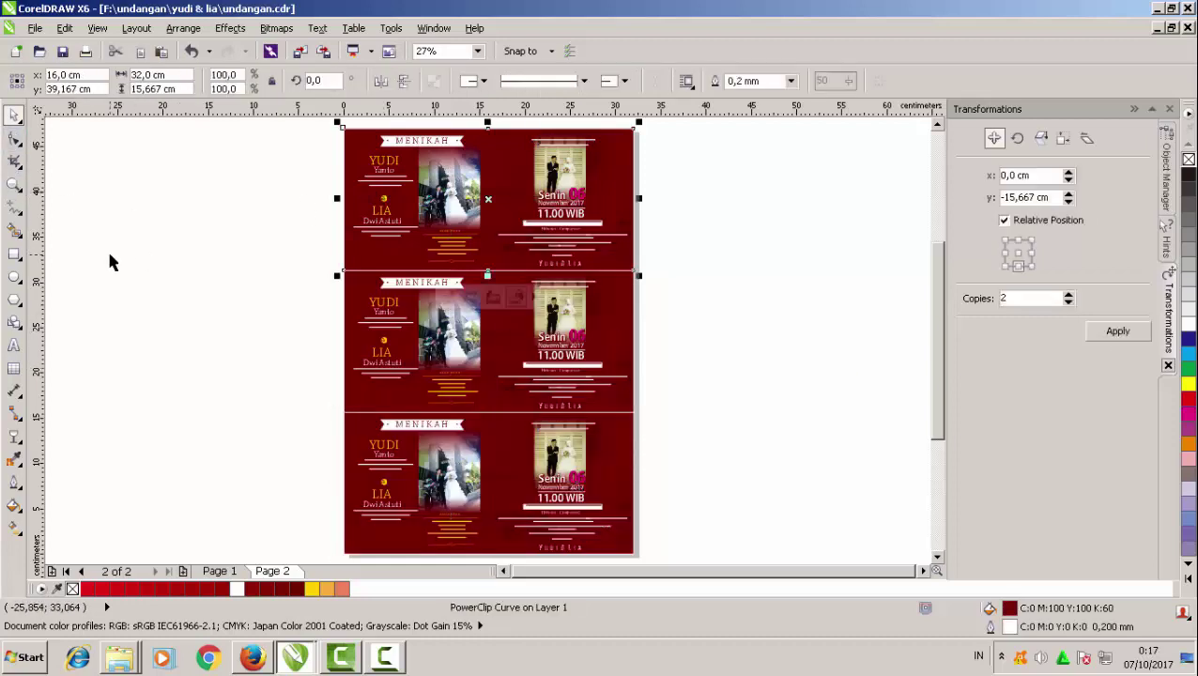